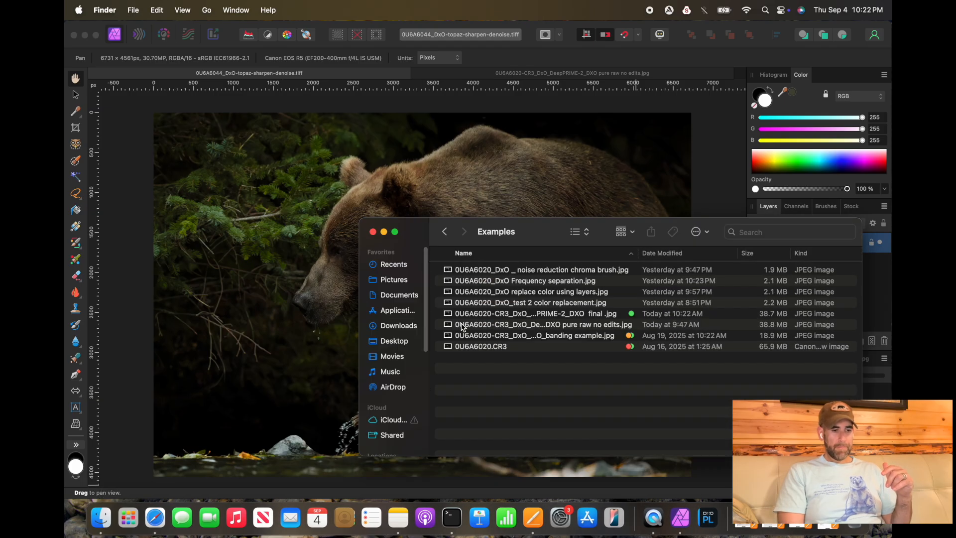
Step: Preview the raw 0U6A6020.CR3 file in Quick Look from the Examples folder, closing and reopening the preview
{"action": "left_click", "coordinate": [517, 347]}
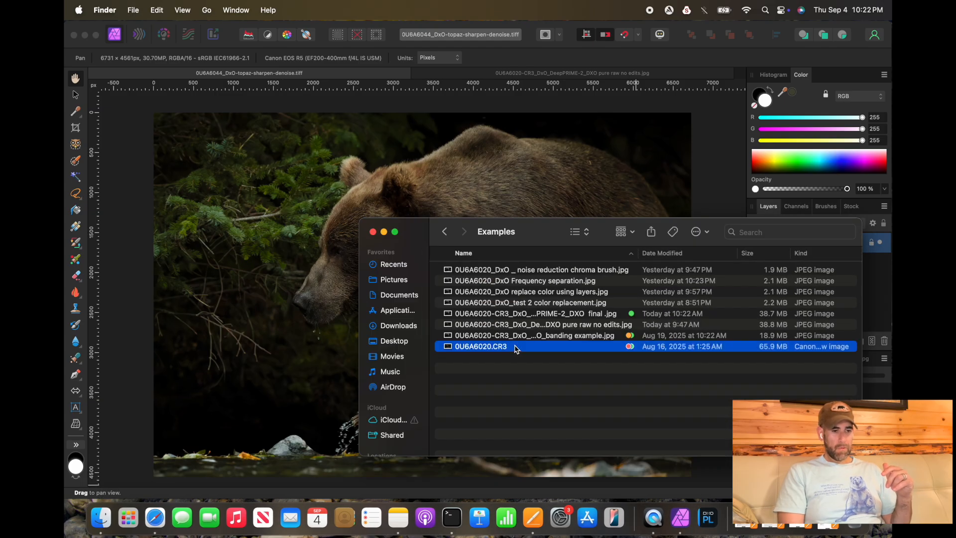
{"action": "left_click", "coordinate": [544, 314]}
{"action": "left_click", "coordinate": [522, 355]}
{"action": "left_click", "coordinate": [523, 346]}
{"action": "key", "text": "space"}
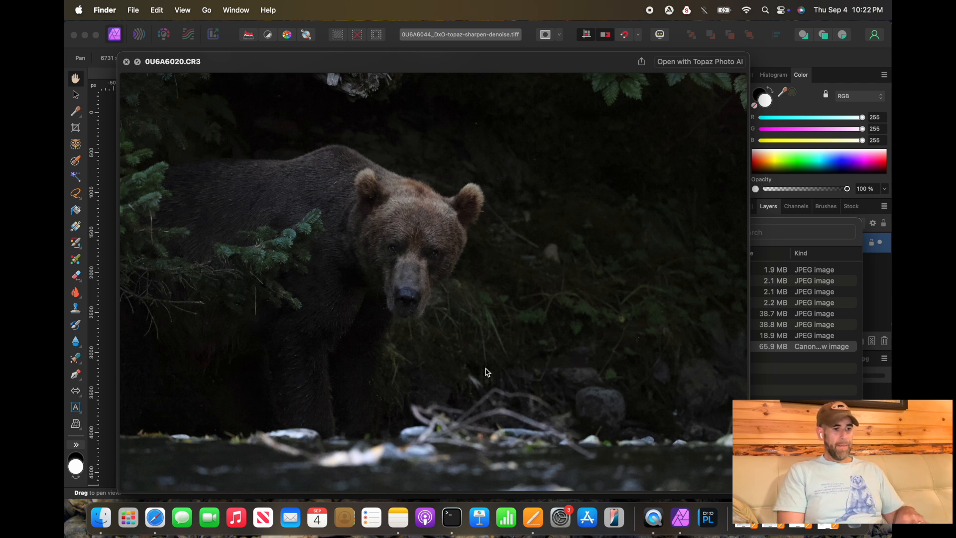
{"action": "left_click", "coordinate": [127, 62]}
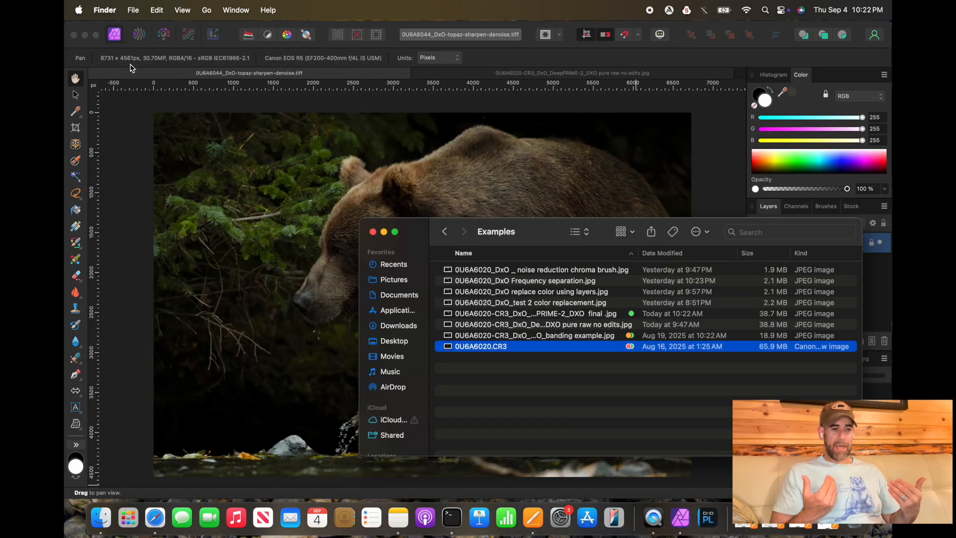
{"action": "left_click", "coordinate": [386, 229]}
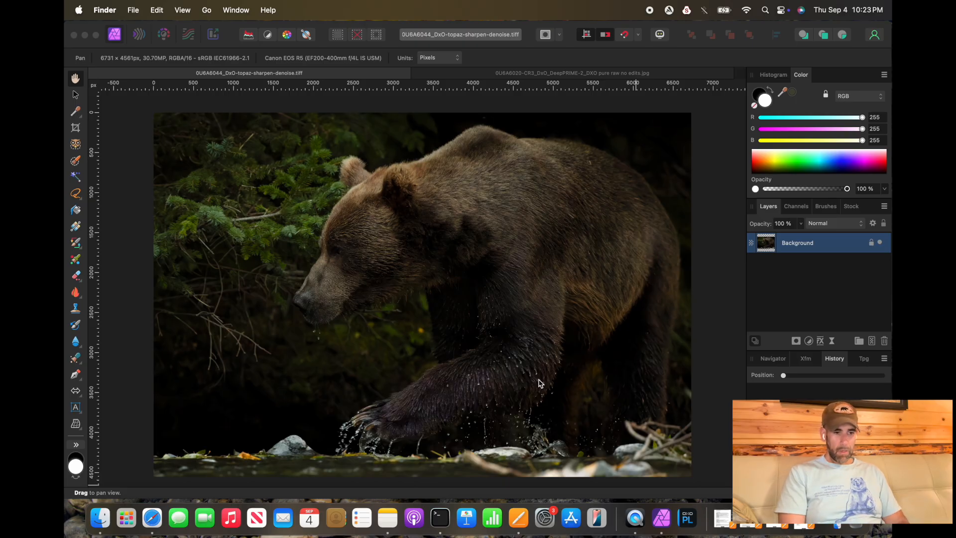
{"action": "left_click", "coordinate": [103, 526]}
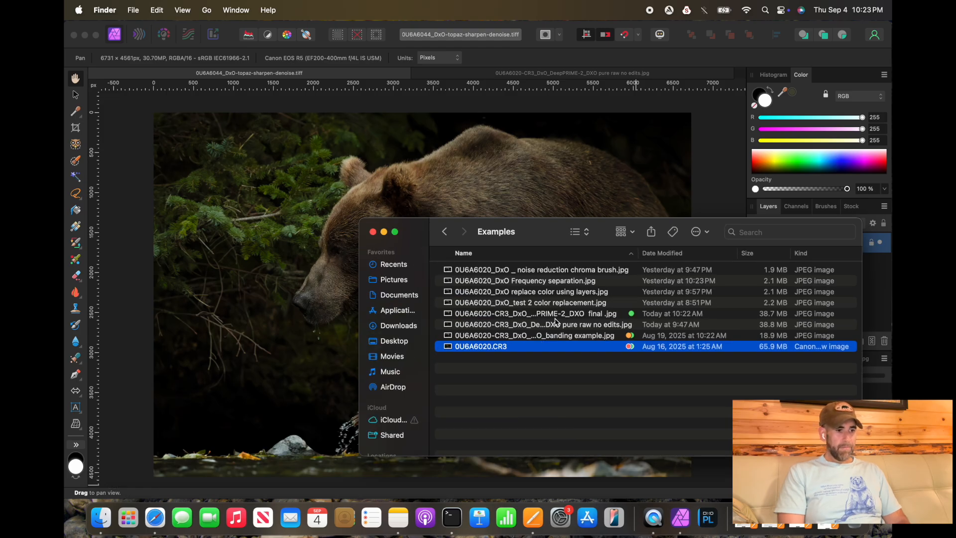
{"action": "key", "text": "space"}
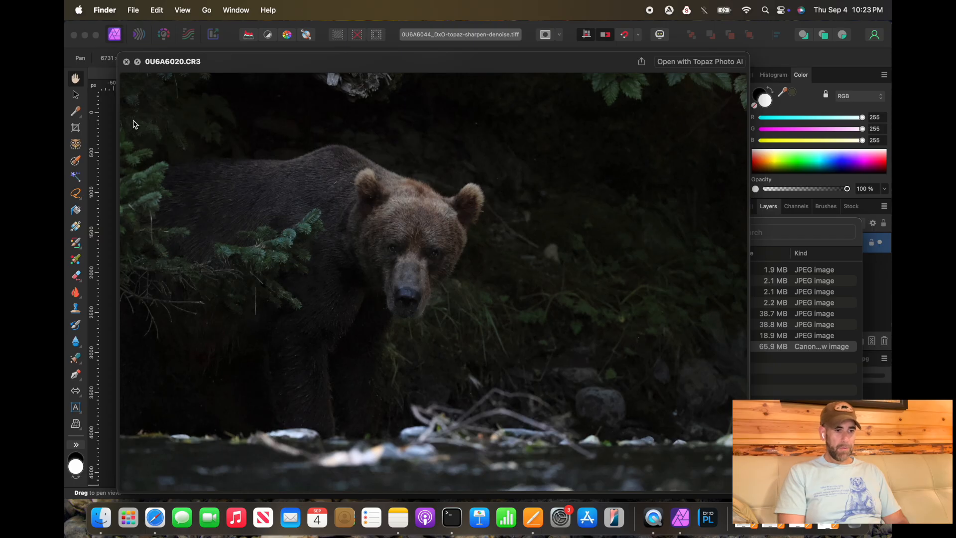
{"action": "left_click", "coordinate": [126, 61]}
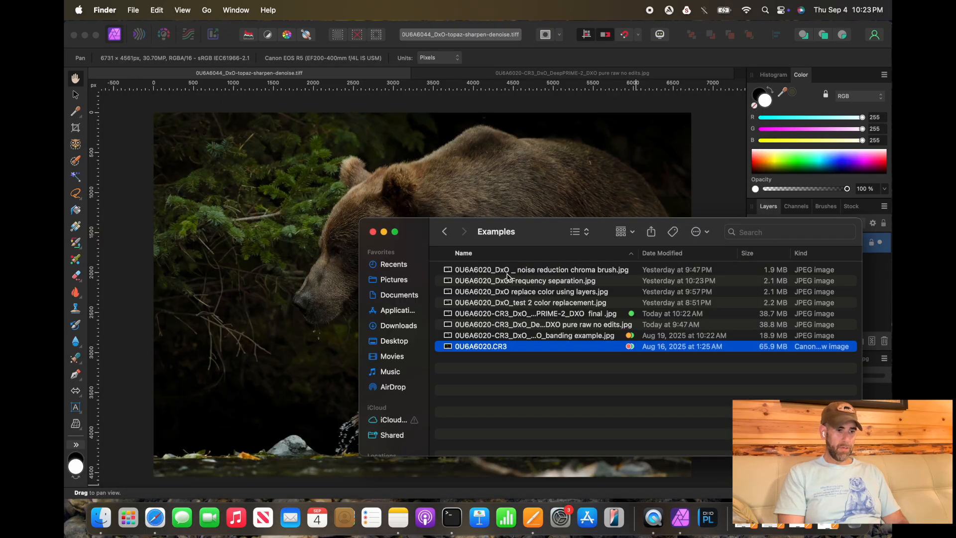
Step: Preview the 0U6A6020-CR3_DxO_DeepPRIME-2_DXO final JPG in Quick Look
{"action": "left_click", "coordinate": [557, 313]}
{"action": "key", "text": "space"}
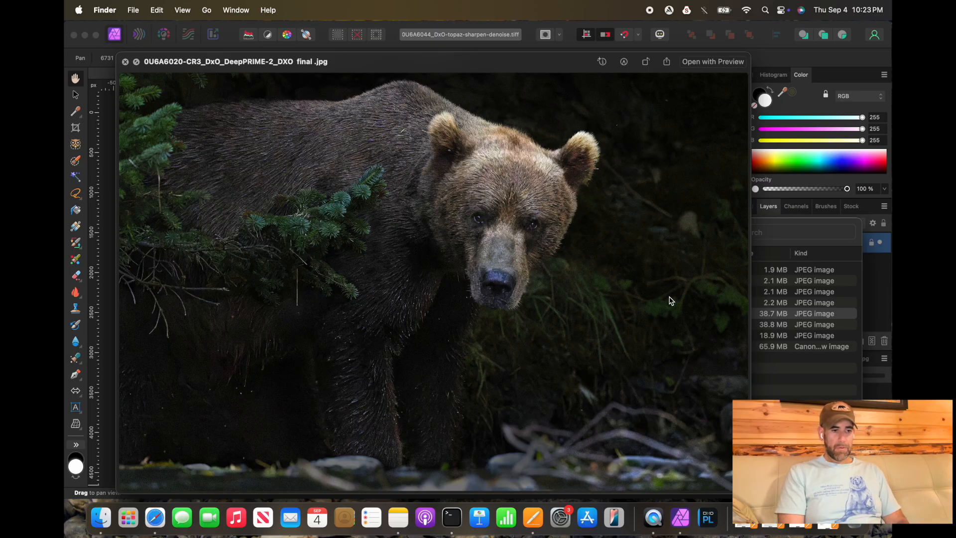
{"action": "left_click", "coordinate": [126, 62]}
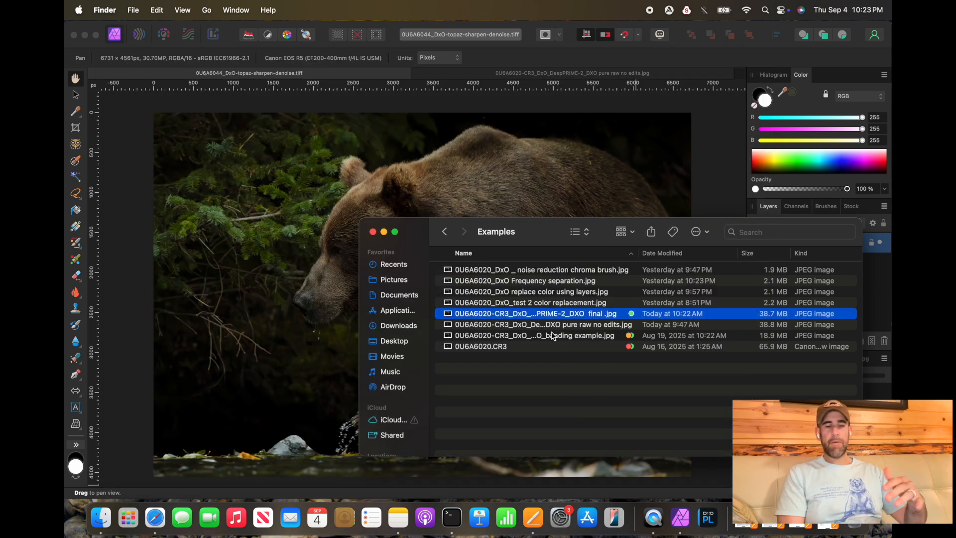
Step: Preview the DeepPRIME-2_DxO_banding example JPG and zoom into the bear's fur and face
{"action": "left_click", "coordinate": [554, 338]}
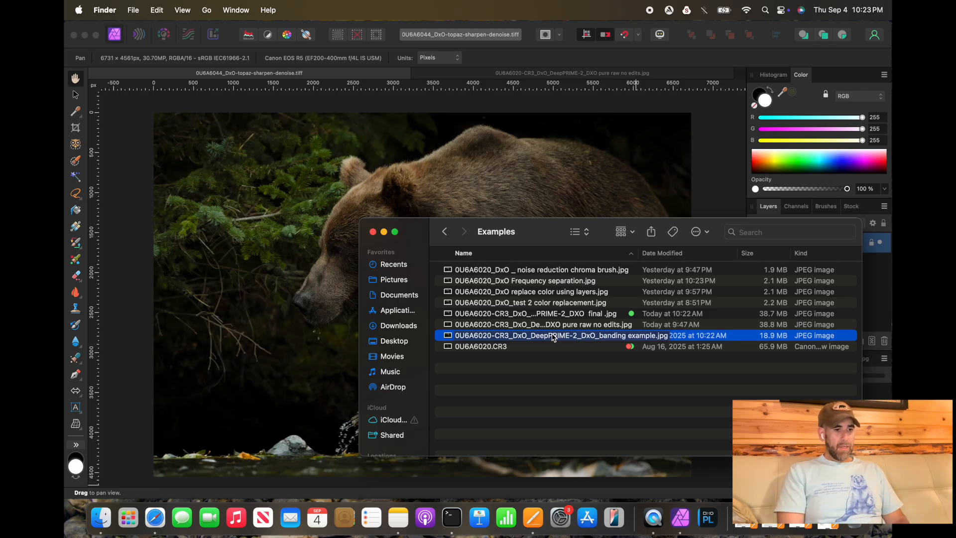
{"action": "key", "text": "space"}
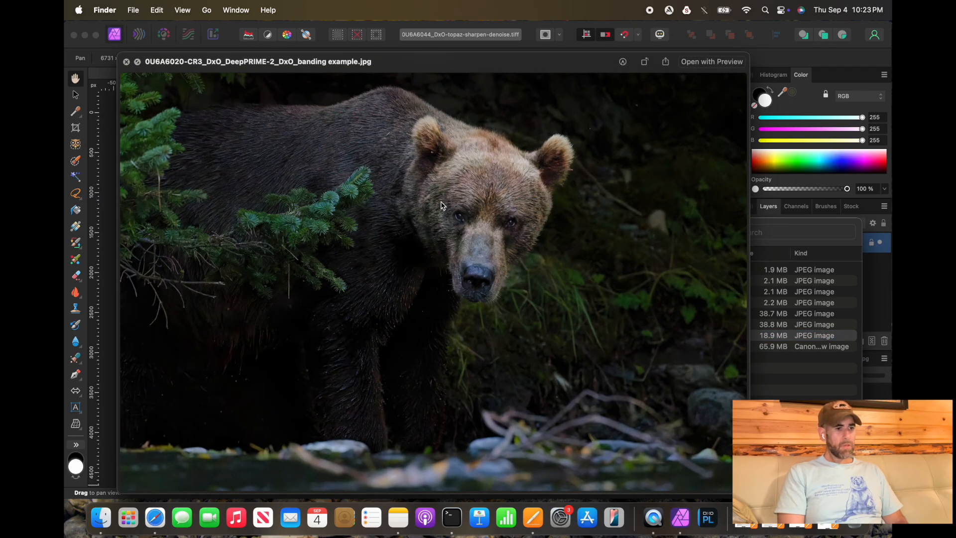
{"action": "scroll", "coordinate": [443, 203], "scroll_direction": "up", "scroll_amount": 3}
{"action": "scroll", "coordinate": [441, 203], "scroll_direction": "up", "scroll_amount": 5}
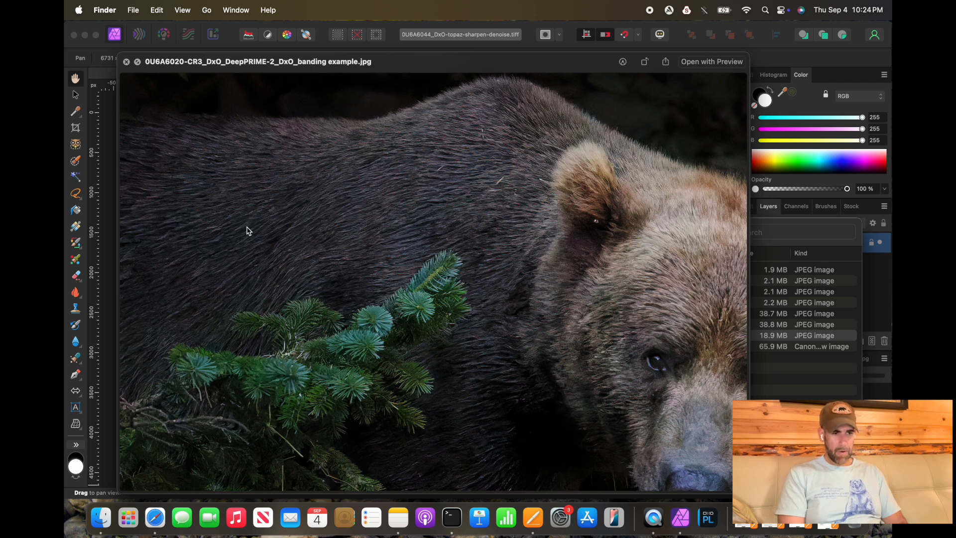
{"action": "scroll", "coordinate": [246, 233], "scroll_direction": "down", "scroll_amount": 3}
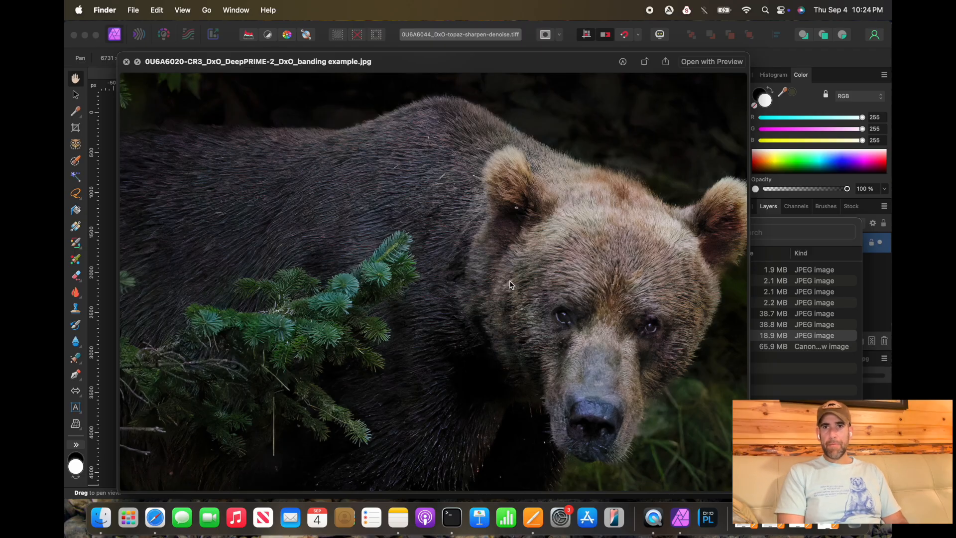
{"action": "scroll", "coordinate": [532, 358], "scroll_direction": "down", "scroll_amount": 3}
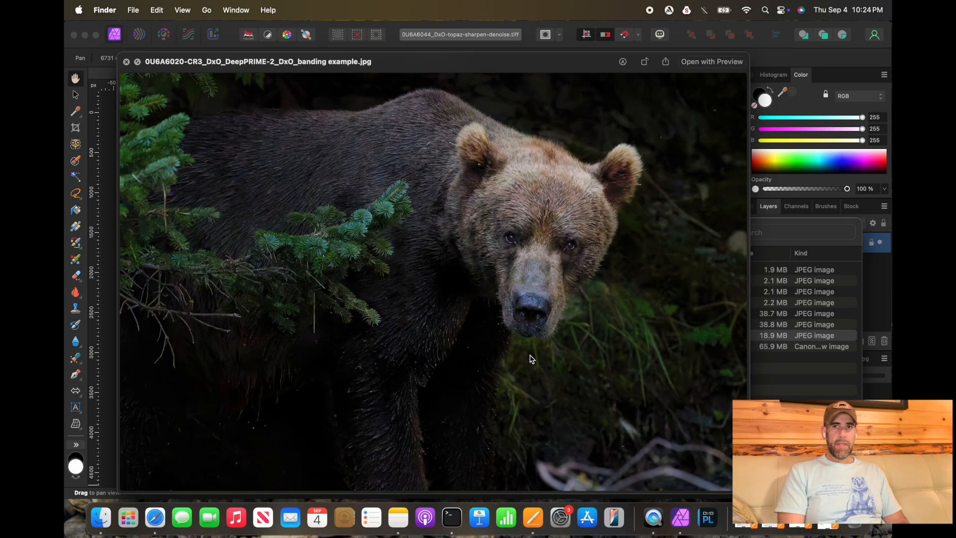
{"action": "scroll", "coordinate": [531, 357], "scroll_direction": "down", "scroll_amount": 3}
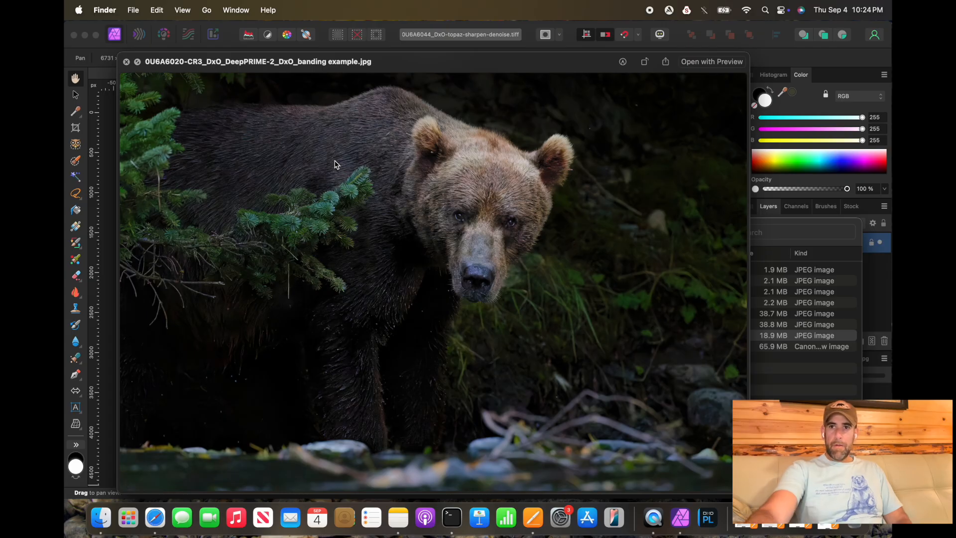
{"action": "left_click", "coordinate": [127, 62]}
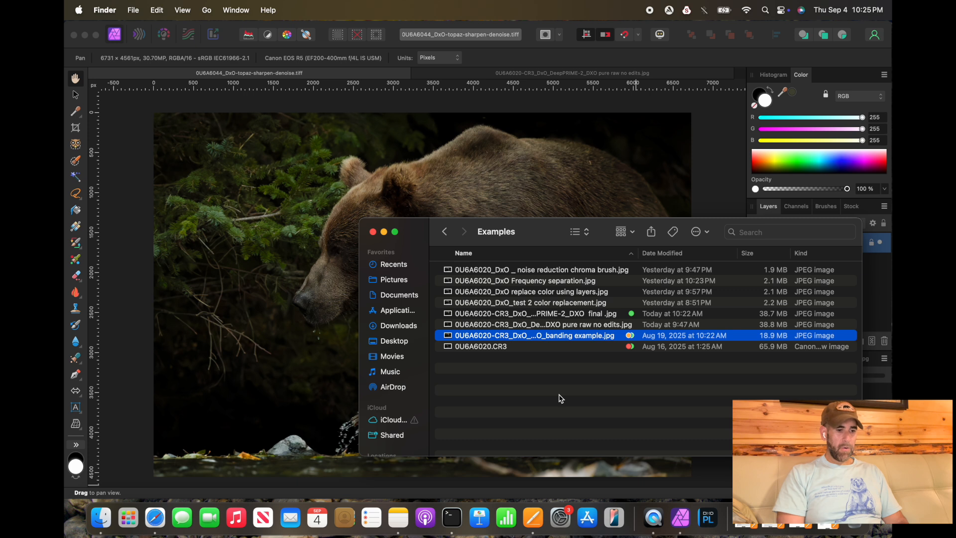
Step: Preview the raw 0U6A6020.CR3 file once more for comparison
{"action": "left_click", "coordinate": [562, 327]}
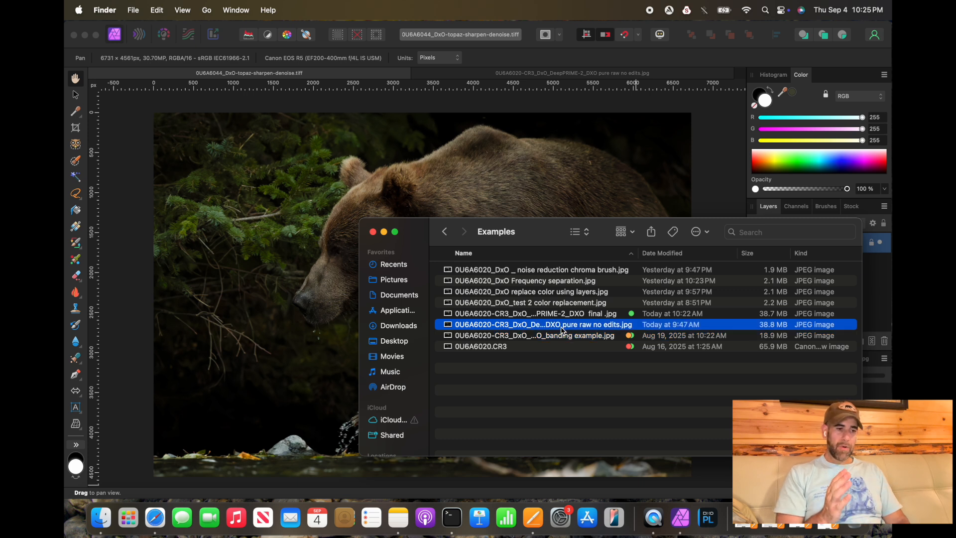
{"action": "left_click", "coordinate": [556, 413]}
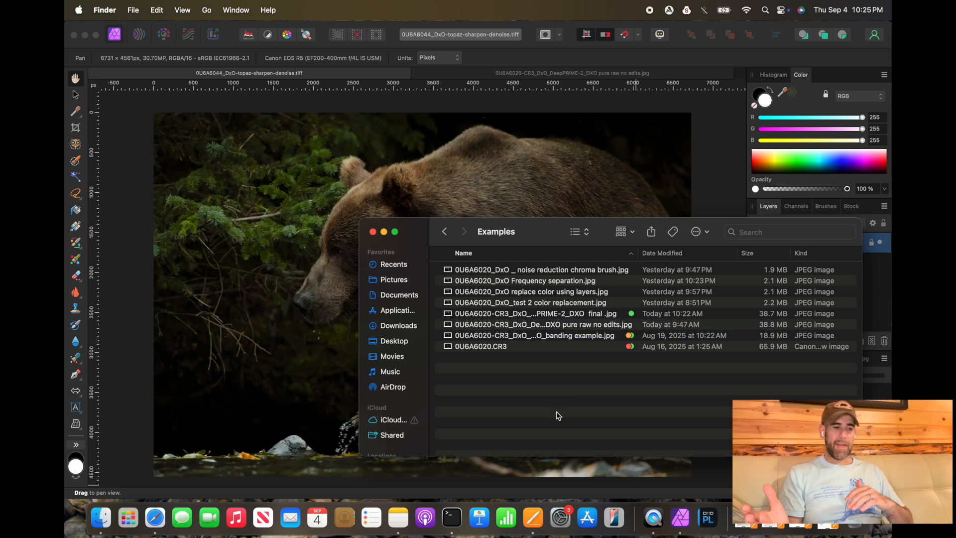
{"action": "left_click", "coordinate": [520, 349]}
{"action": "key", "text": "space"}
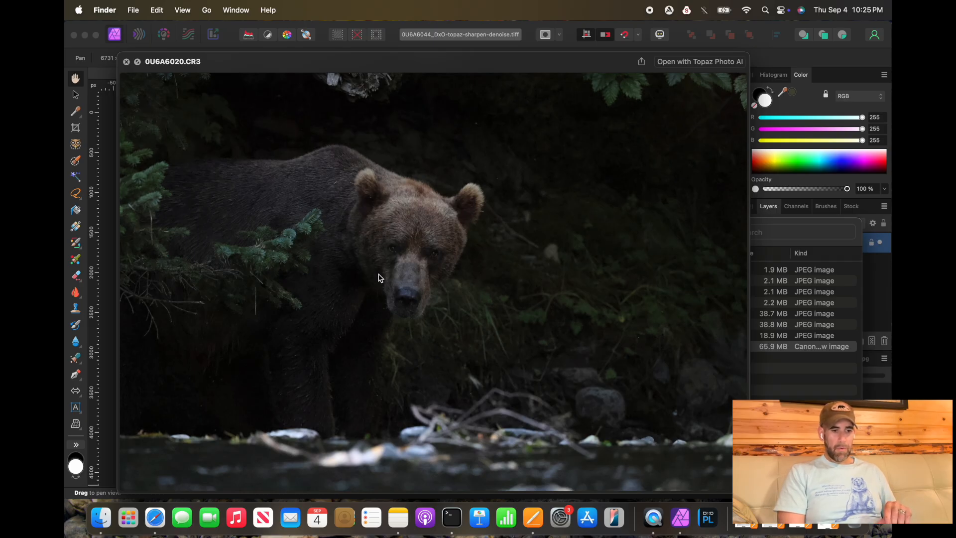
{"action": "left_click", "coordinate": [126, 62]}
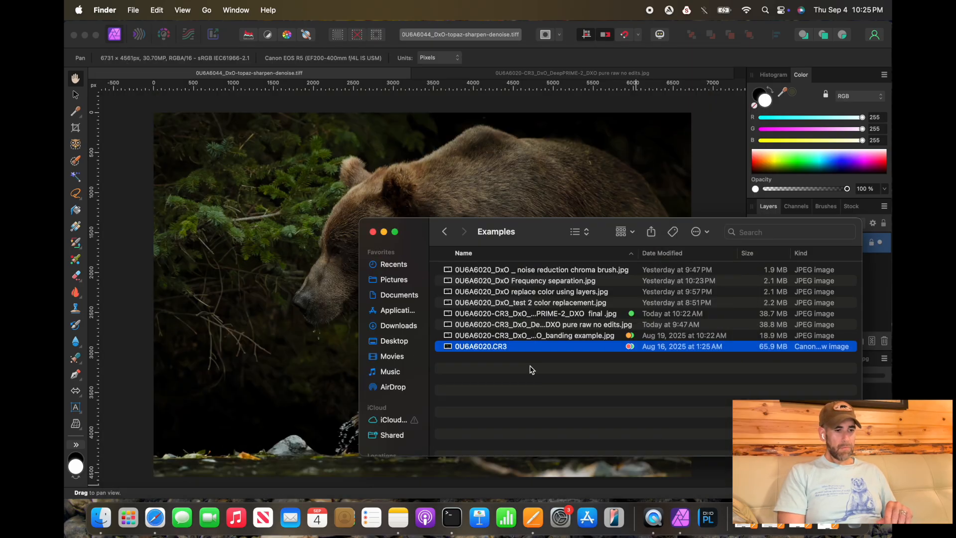
Step: Preview the DeepPRIME-2_DXO pure raw no edits JPG and zoom into the bear's face and back
{"action": "left_click", "coordinate": [577, 325]}
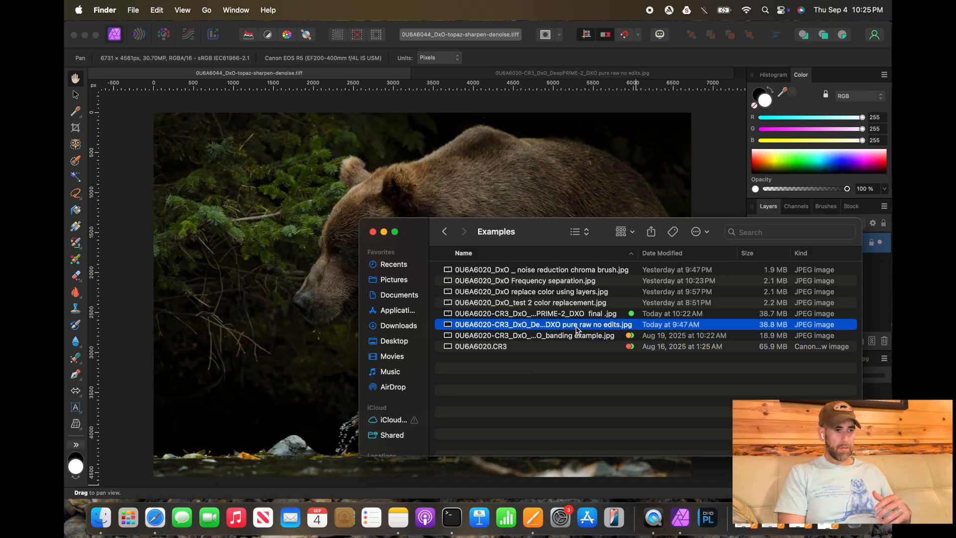
{"action": "key", "text": "space"}
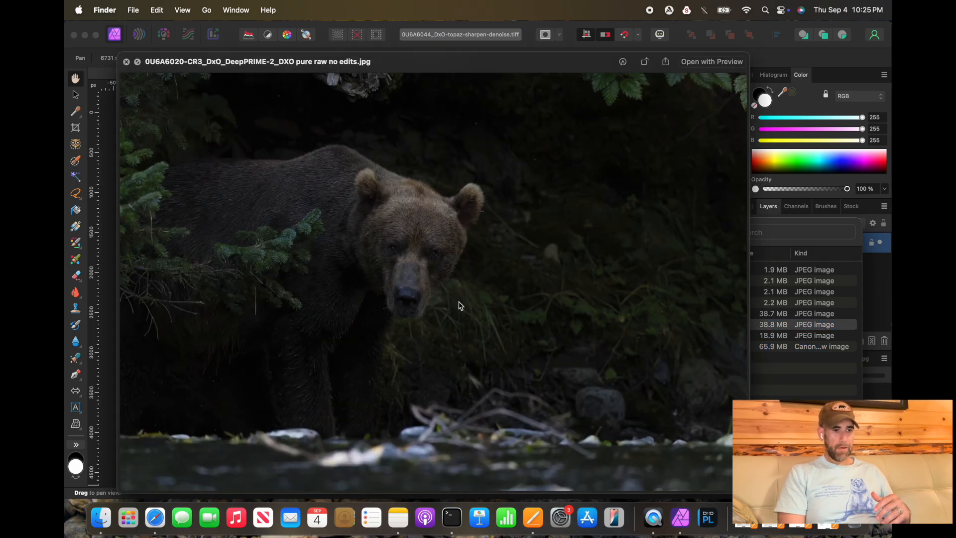
{"action": "scroll", "coordinate": [459, 305], "scroll_direction": "up", "scroll_amount": 10}
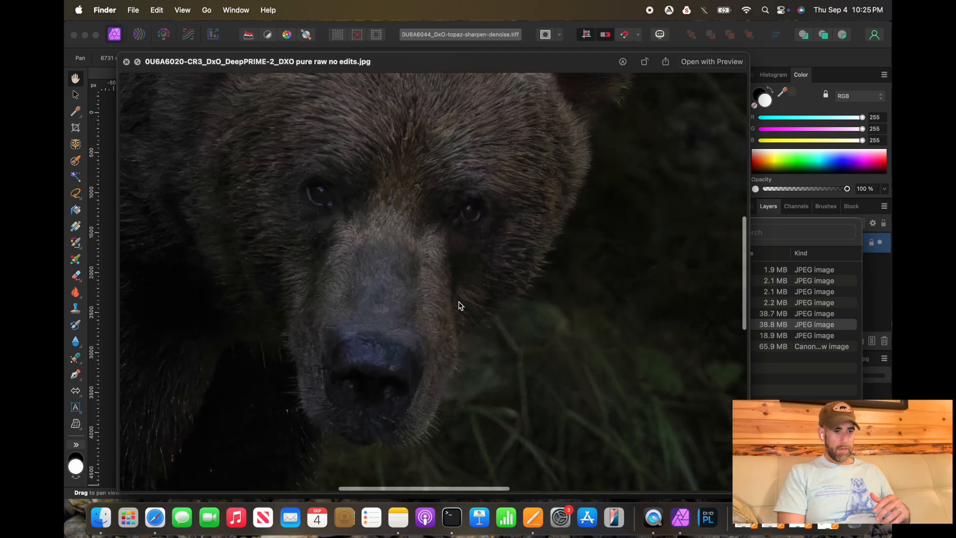
{"action": "scroll", "coordinate": [458, 305], "scroll_direction": "down", "scroll_amount": 10}
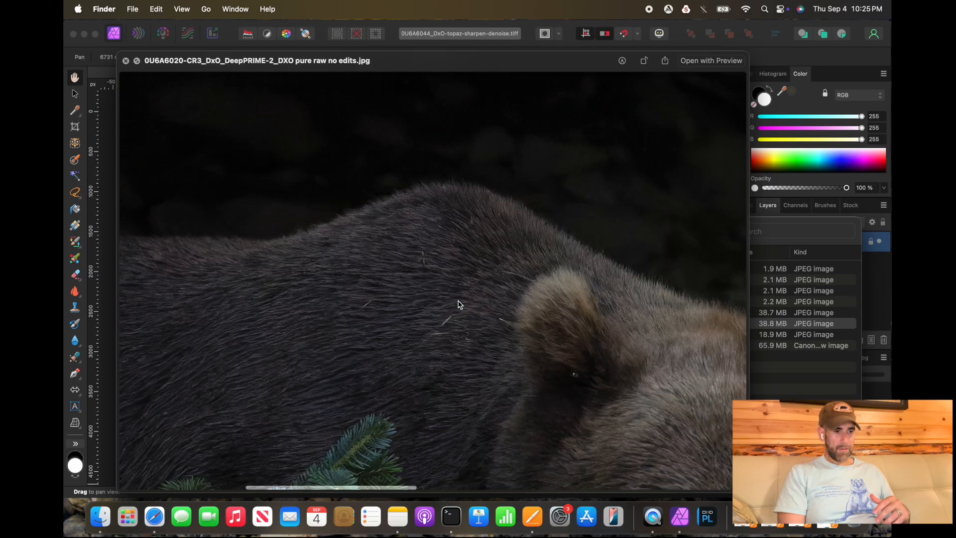
{"action": "left_click", "coordinate": [125, 60]}
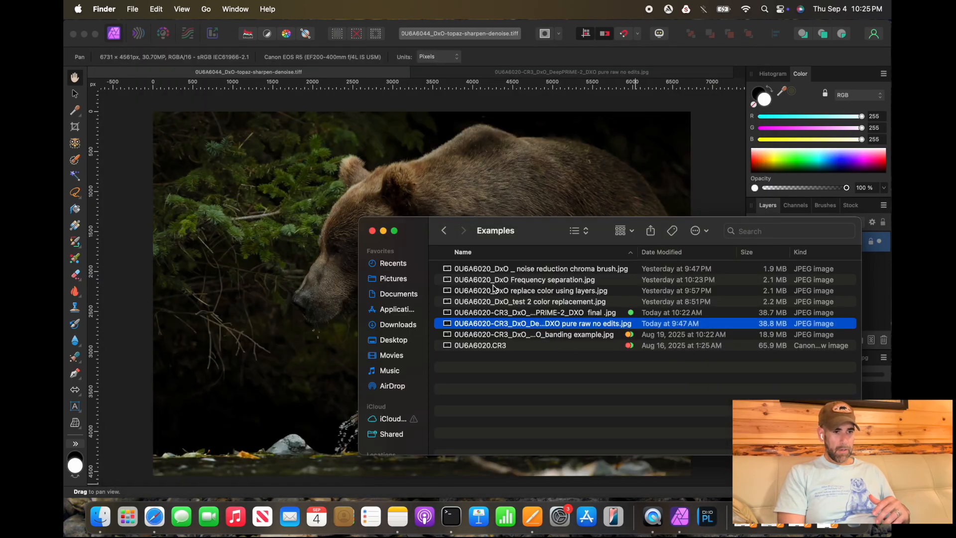
Step: Preview the CR3 raw file zoomed in on the bear's head and fur
{"action": "left_click", "coordinate": [534, 347]}
{"action": "key", "text": "space"}
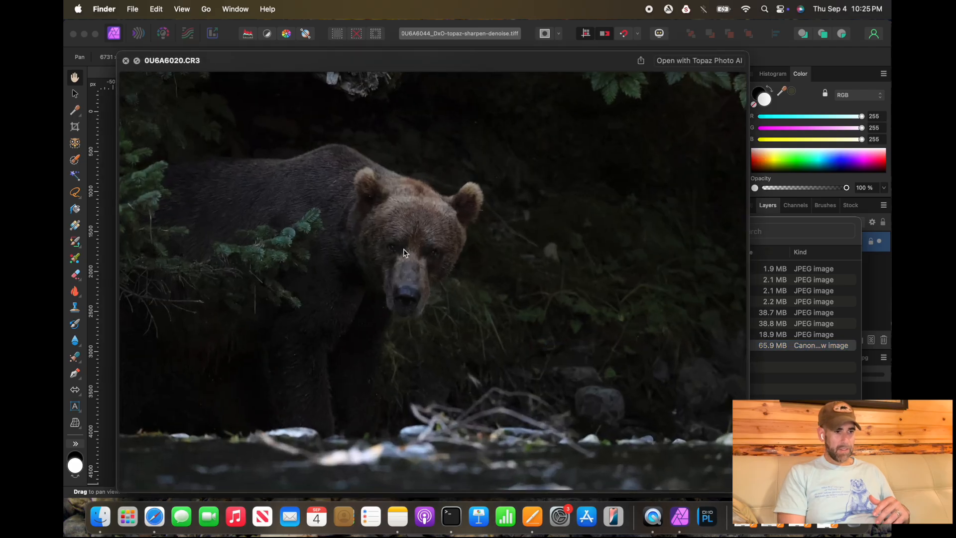
{"action": "scroll", "coordinate": [438, 205], "scroll_direction": "up", "scroll_amount": 6}
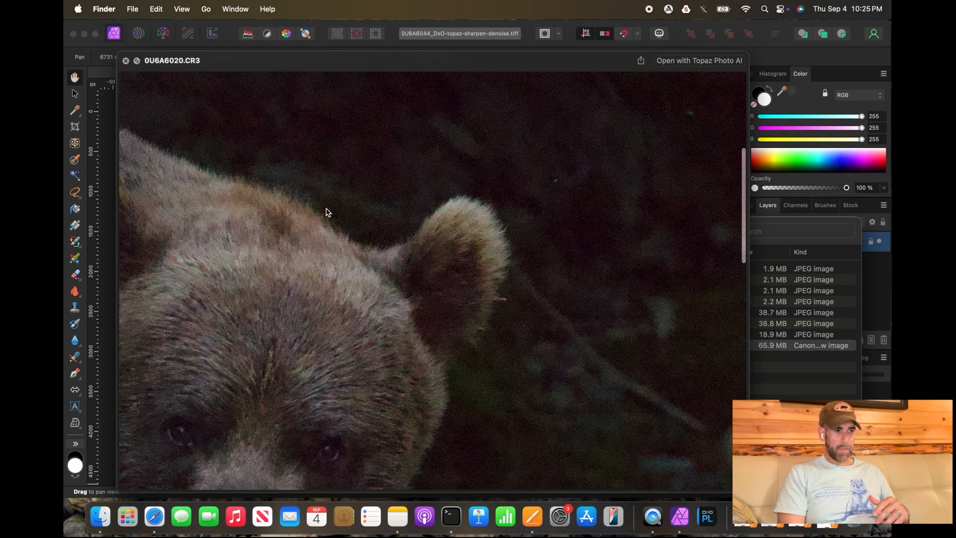
{"action": "scroll", "coordinate": [337, 225], "scroll_direction": "left", "scroll_amount": 14}
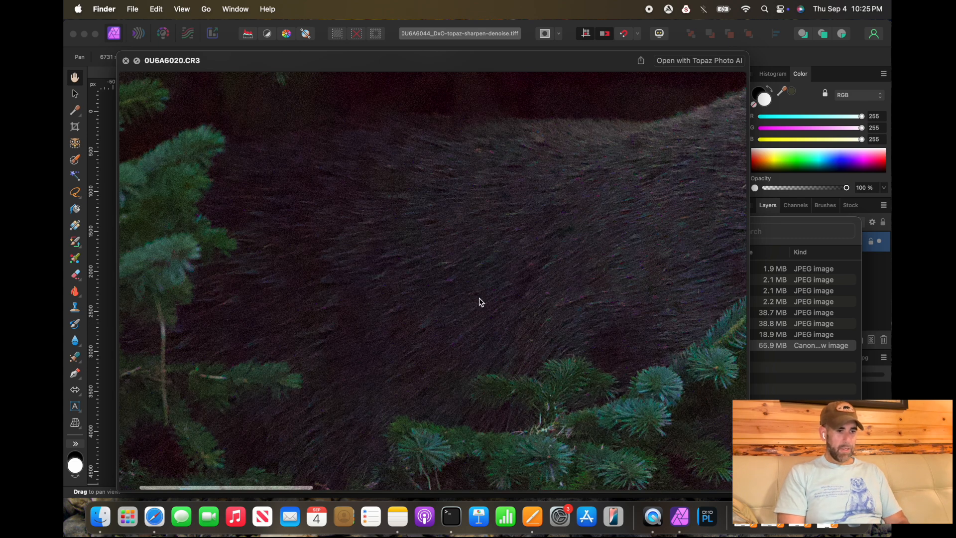
{"action": "key", "text": "space"}
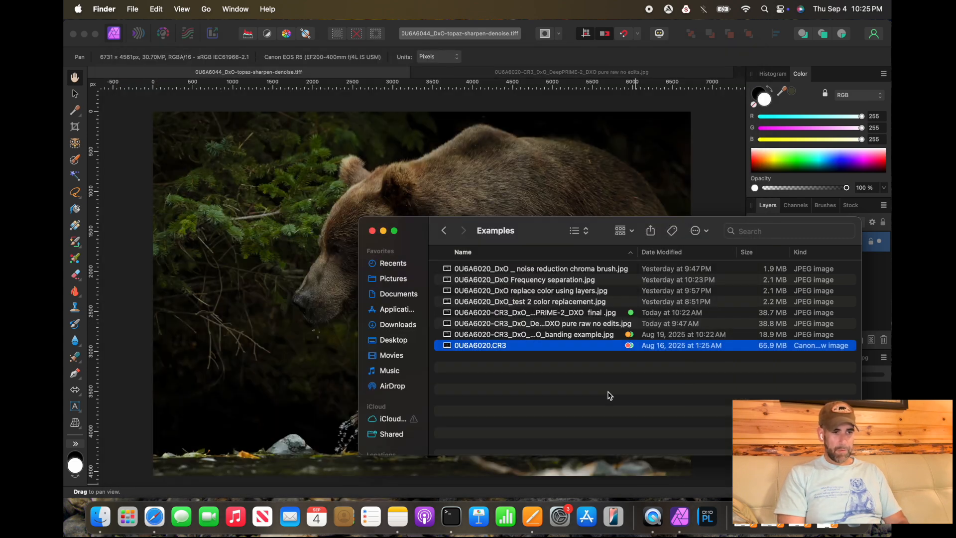
Step: Preview the pure raw no edits JPG again, zooming into the bear's face
{"action": "left_click", "coordinate": [607, 323]}
{"action": "key", "text": "space"}
{"action": "scroll", "coordinate": [410, 238], "scroll_direction": "up", "scroll_amount": 5}
{"action": "scroll", "coordinate": [559, 254], "scroll_direction": "up", "scroll_amount": 3}
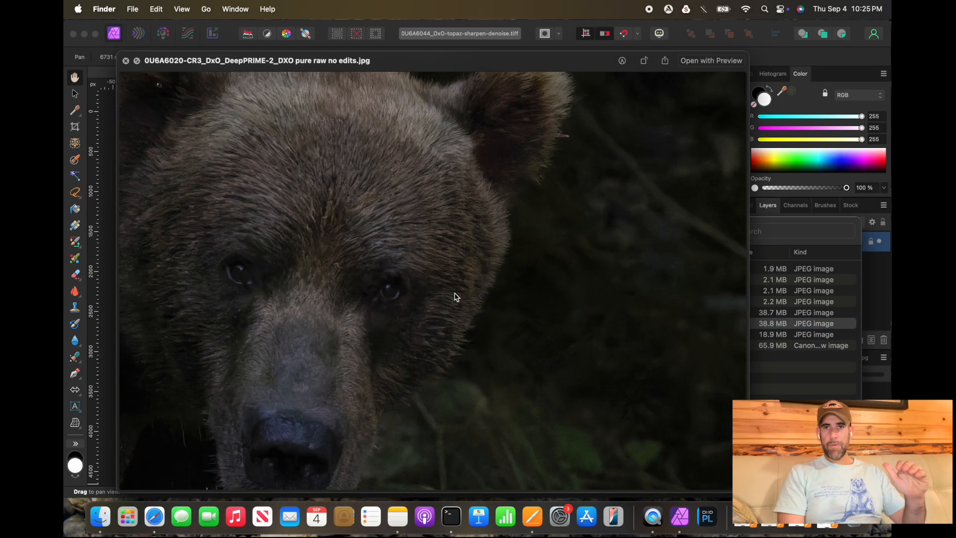
{"action": "scroll", "coordinate": [444, 309], "scroll_direction": "down", "scroll_amount": 8}
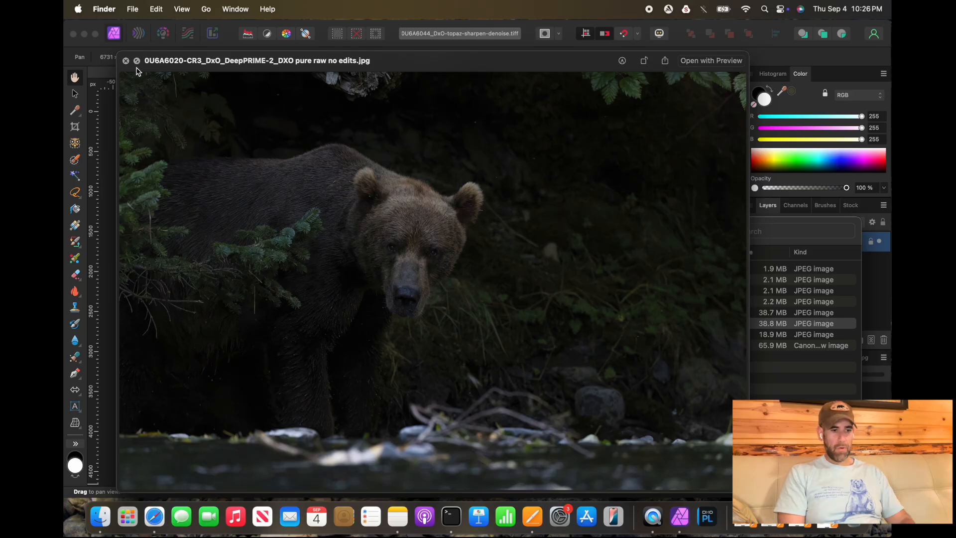
{"action": "left_click", "coordinate": [126, 61]}
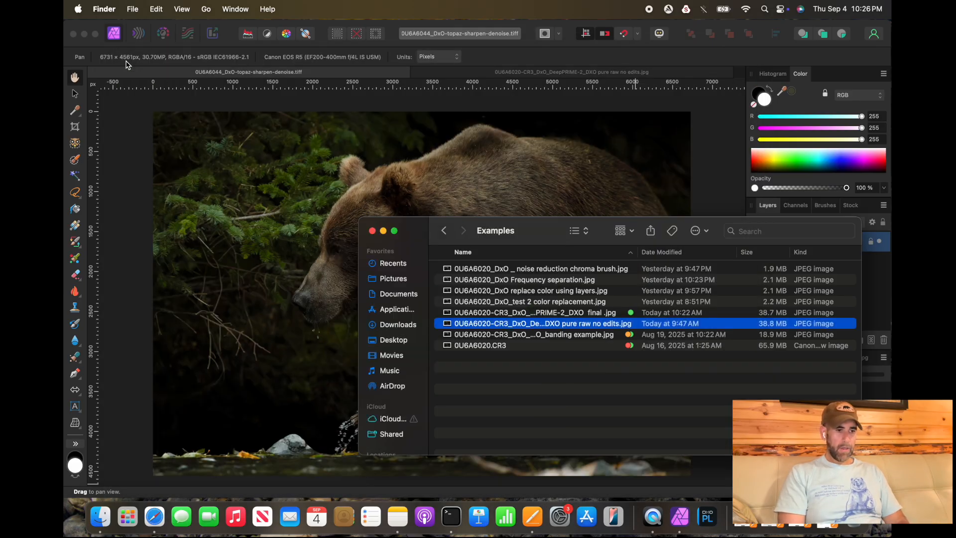
Step: Open the DeepPRIME-2_DXO pure raw no edits JPG with Affinity Photo 2
{"action": "right_click", "coordinate": [593, 330]}
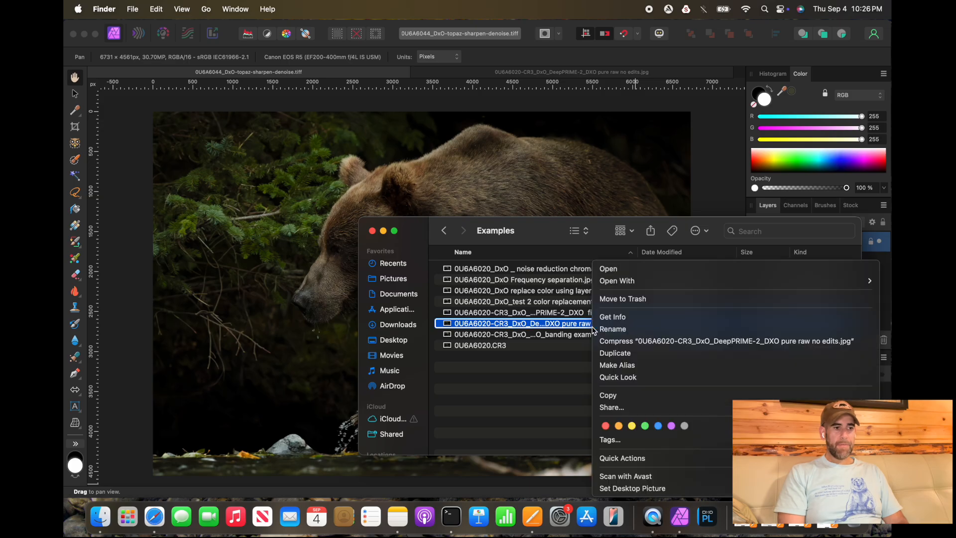
{"action": "mouse_move", "coordinate": [650, 286]}
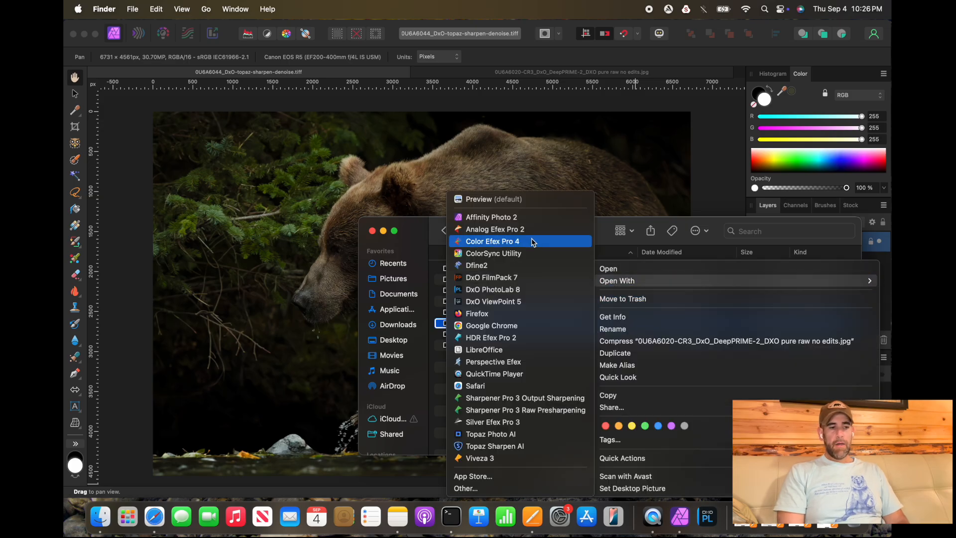
{"action": "left_click", "coordinate": [527, 218]}
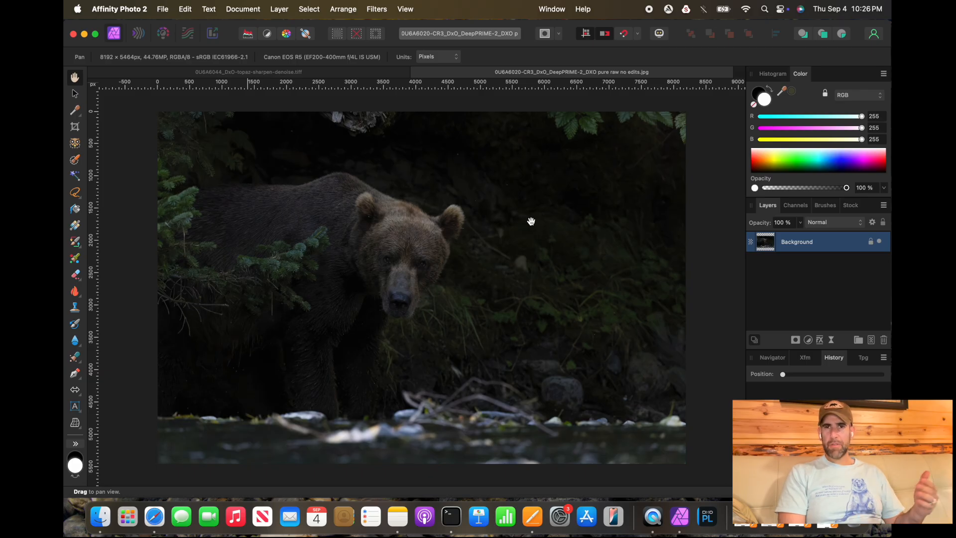
Step: Switch between the Topaz sharpen-denoise TIFF and the DxO pure raw no edits JPG to compare them
{"action": "left_click", "coordinate": [349, 75]}
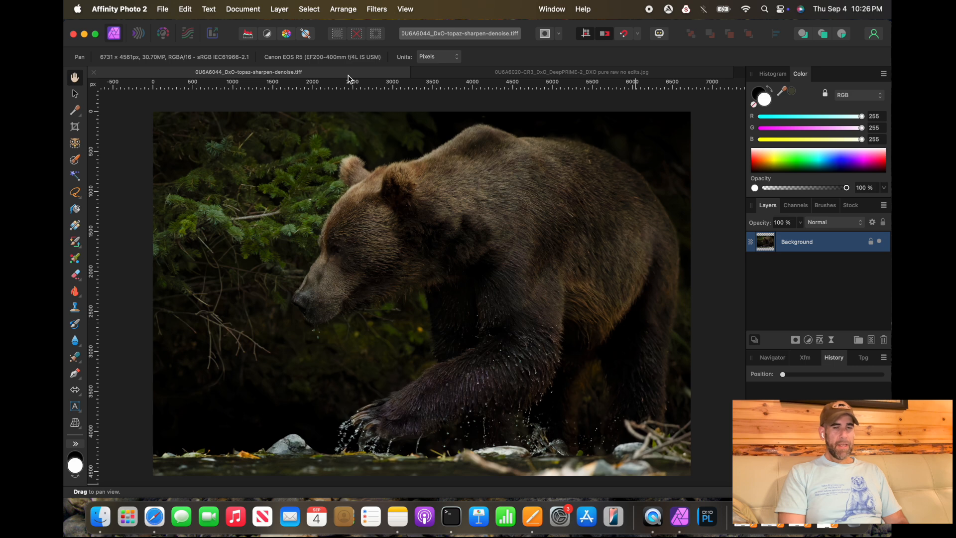
{"action": "left_click", "coordinate": [479, 73]}
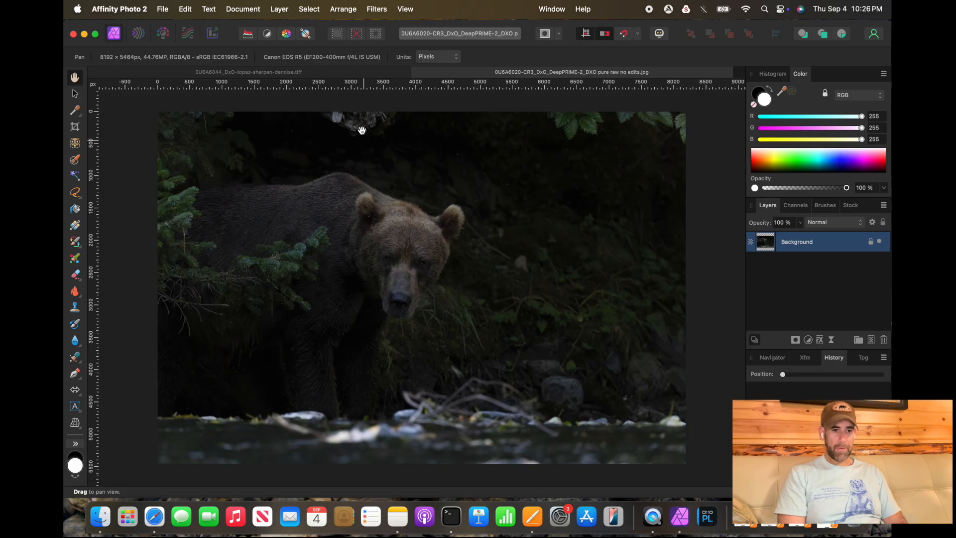
{"action": "left_click", "coordinate": [356, 73]}
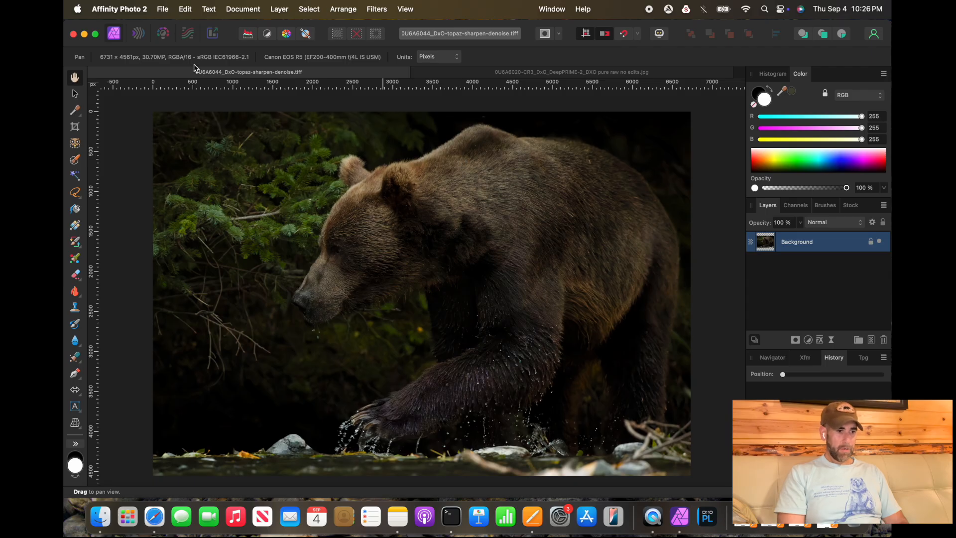
Step: Develop the Topaz TIFF with exposure raised to 1.919 and highlights lowered to -58 %, checking the paw, and commit
{"action": "left_click", "coordinate": [164, 33]}
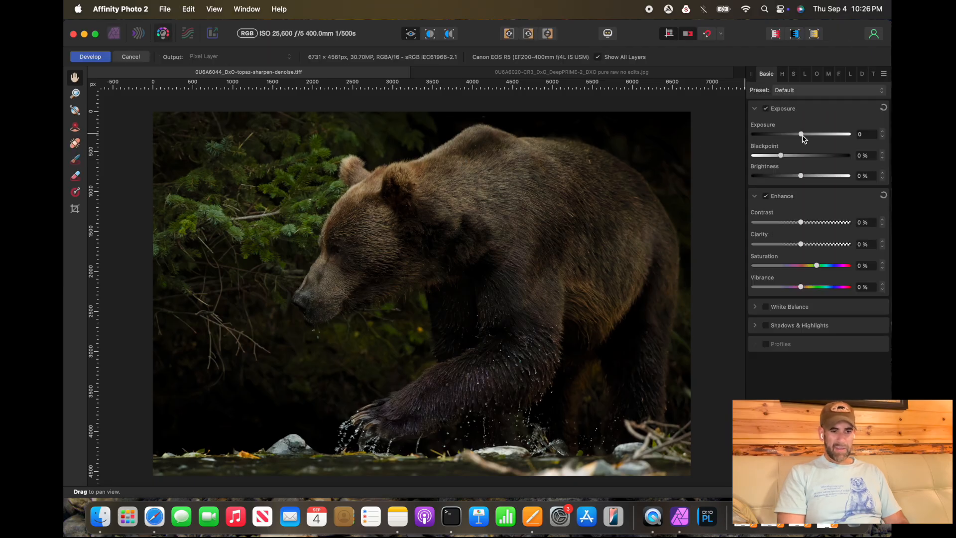
{"action": "left_click_drag", "start_coordinate": [802, 136], "coordinate": [823, 134]}
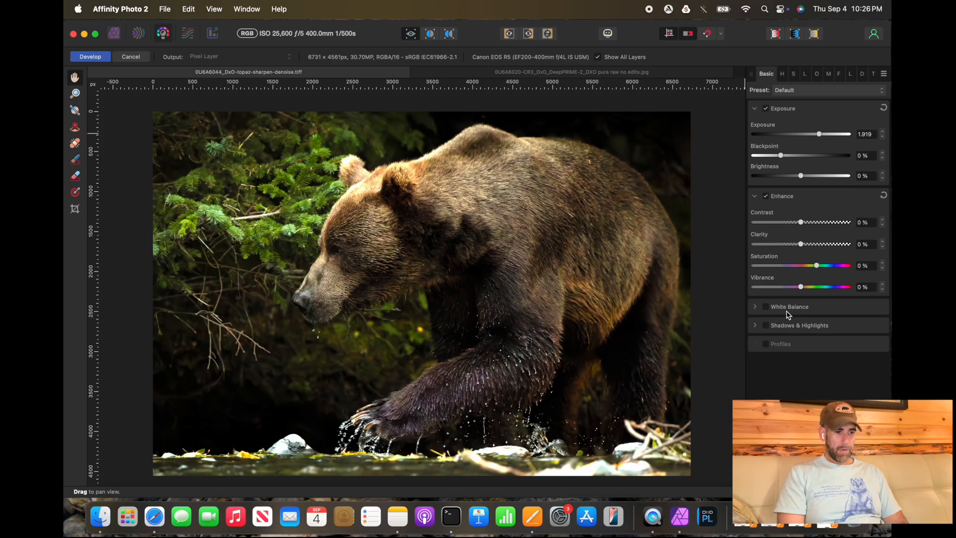
{"action": "left_click", "coordinate": [766, 327]}
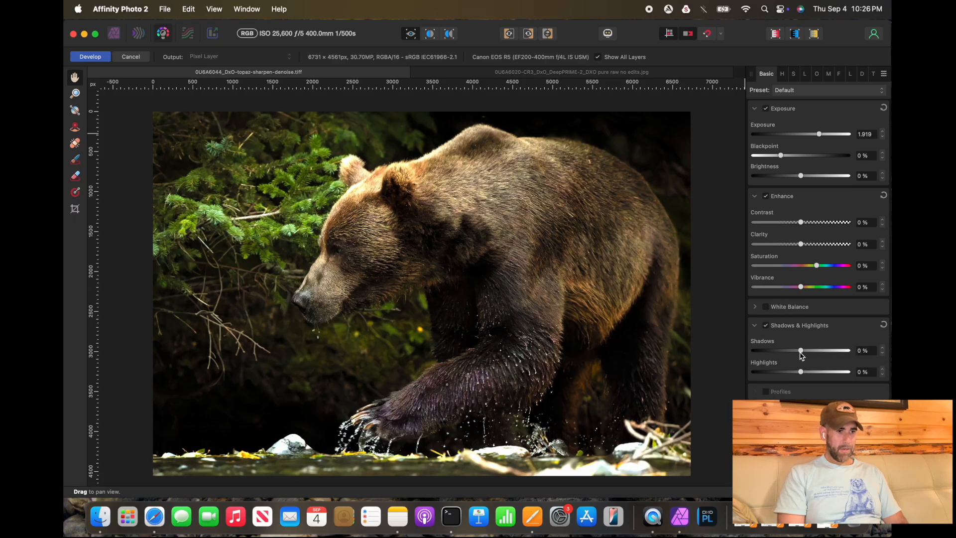
{"action": "left_click_drag", "start_coordinate": [801, 372], "coordinate": [773, 369]}
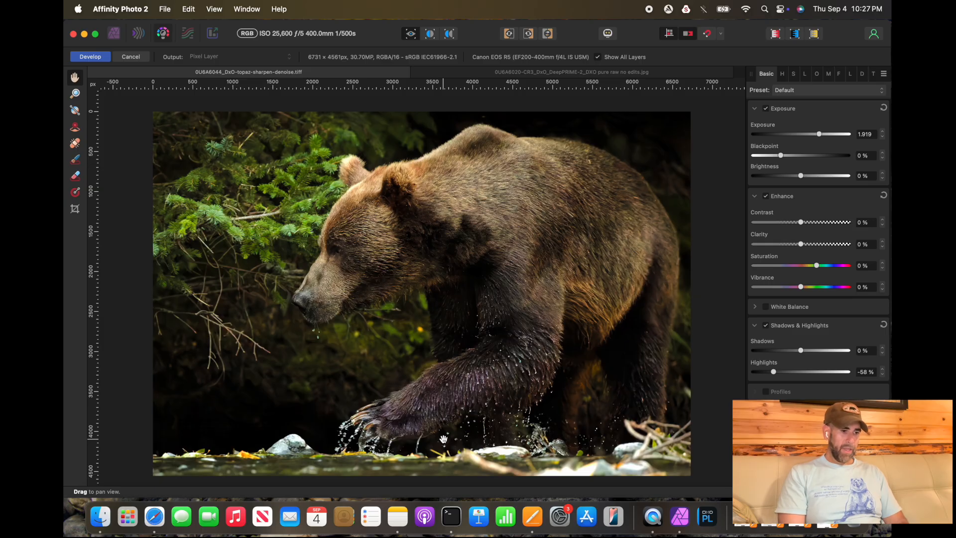
{"action": "scroll", "coordinate": [444, 438], "scroll_direction": "up", "scroll_amount": 5}
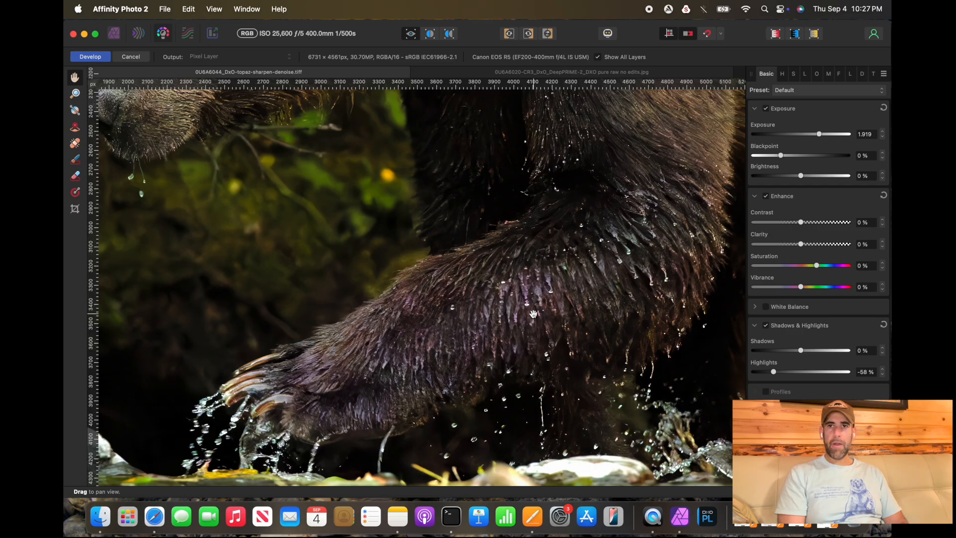
{"action": "scroll", "coordinate": [533, 314], "scroll_direction": "down", "scroll_amount": 7}
{"action": "scroll", "coordinate": [532, 315], "scroll_direction": "up", "scroll_amount": 5}
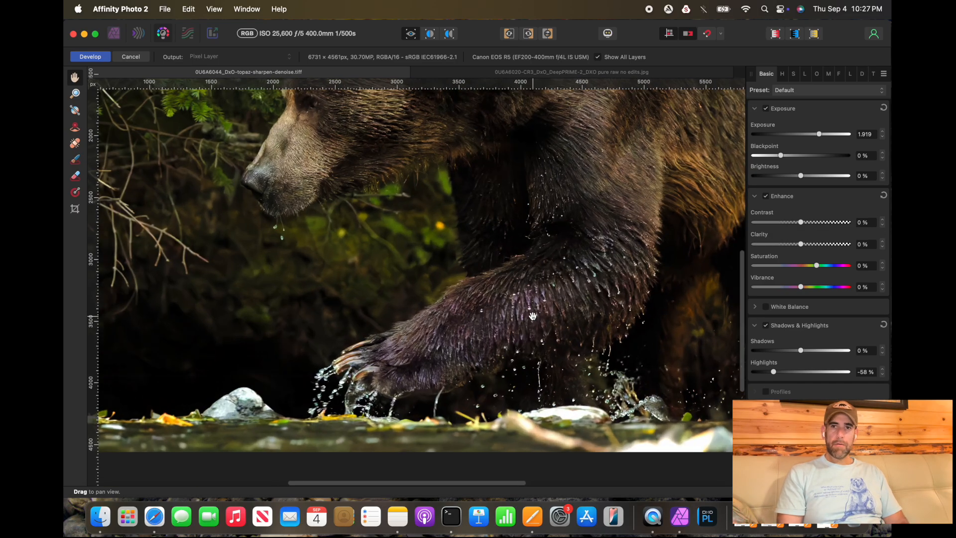
{"action": "scroll", "coordinate": [533, 315], "scroll_direction": "up", "scroll_amount": 3}
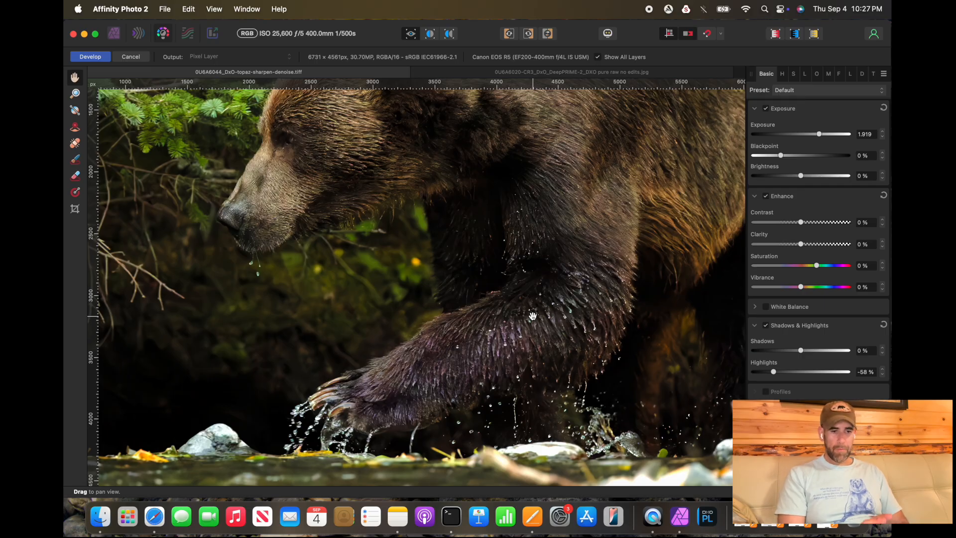
{"action": "left_click", "coordinate": [91, 57]}
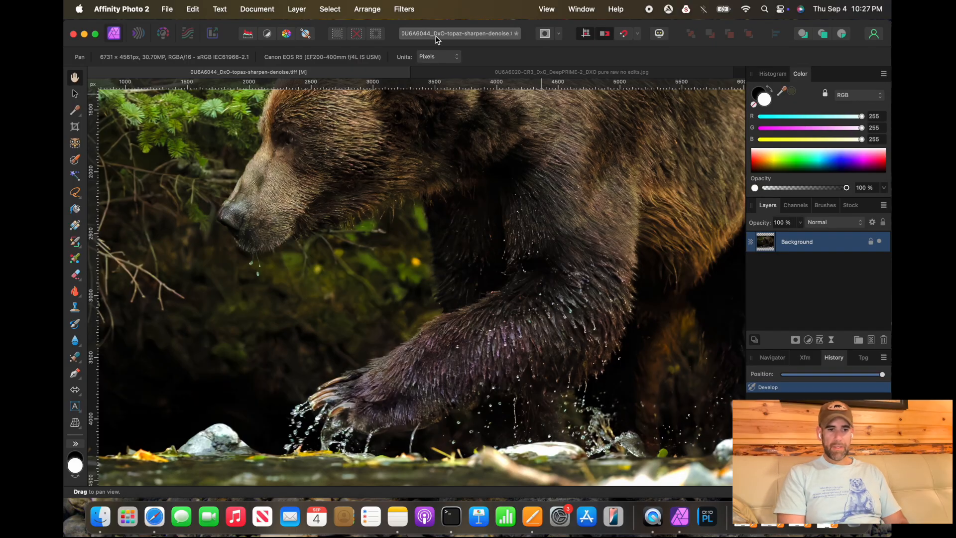
Step: Apply Frequency Separation to the image using the Gaussian method with a 2 px radius
{"action": "left_click", "coordinate": [403, 9]}
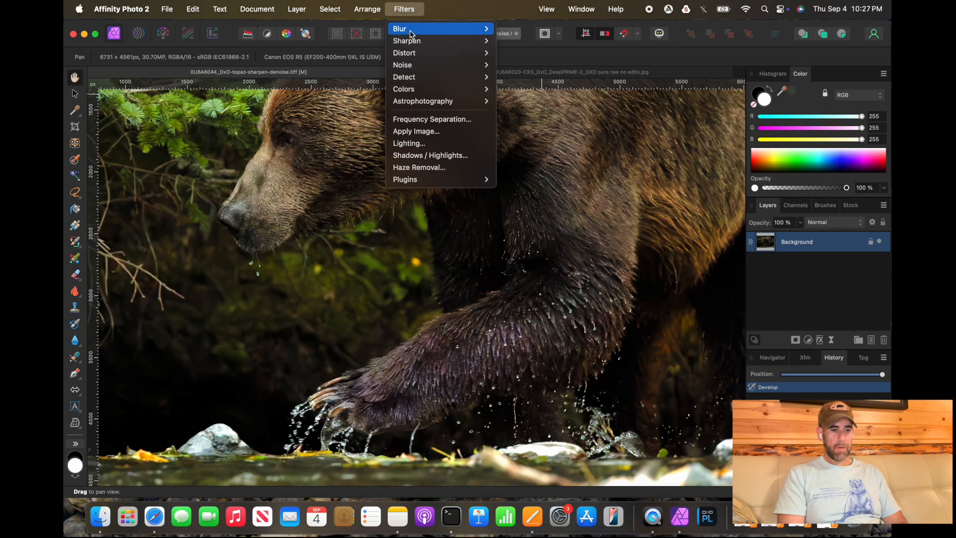
{"action": "left_click", "coordinate": [440, 124]}
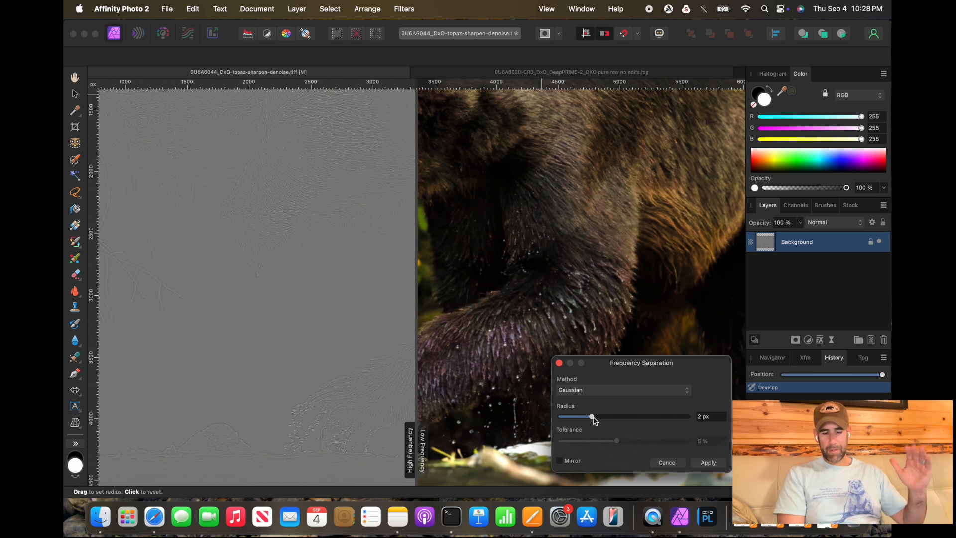
{"action": "left_click", "coordinate": [590, 392]}
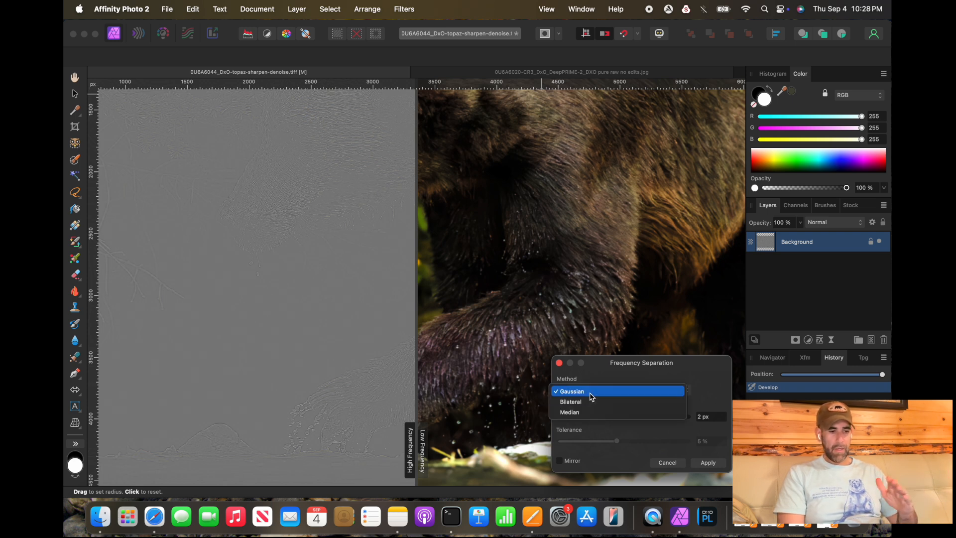
{"action": "left_click", "coordinate": [589, 392]}
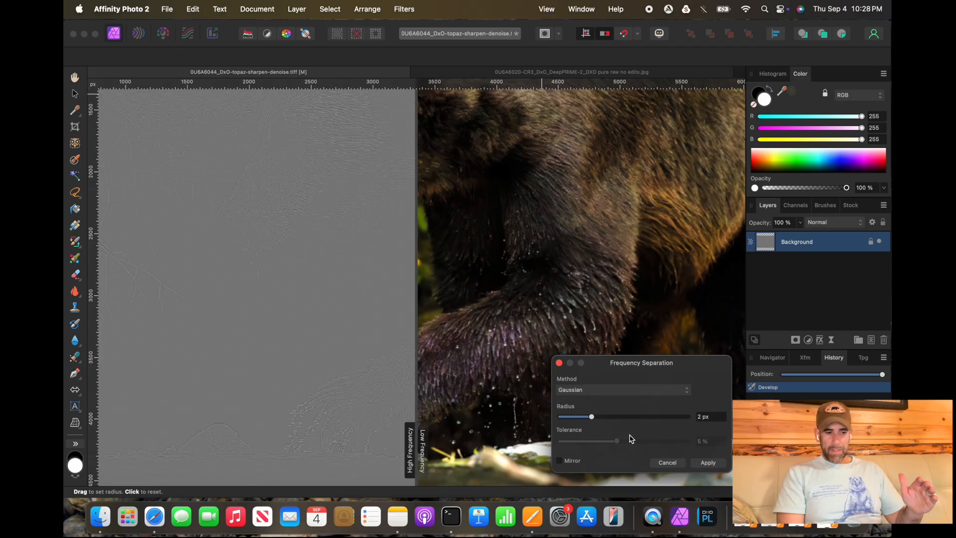
{"action": "left_click", "coordinate": [703, 465]}
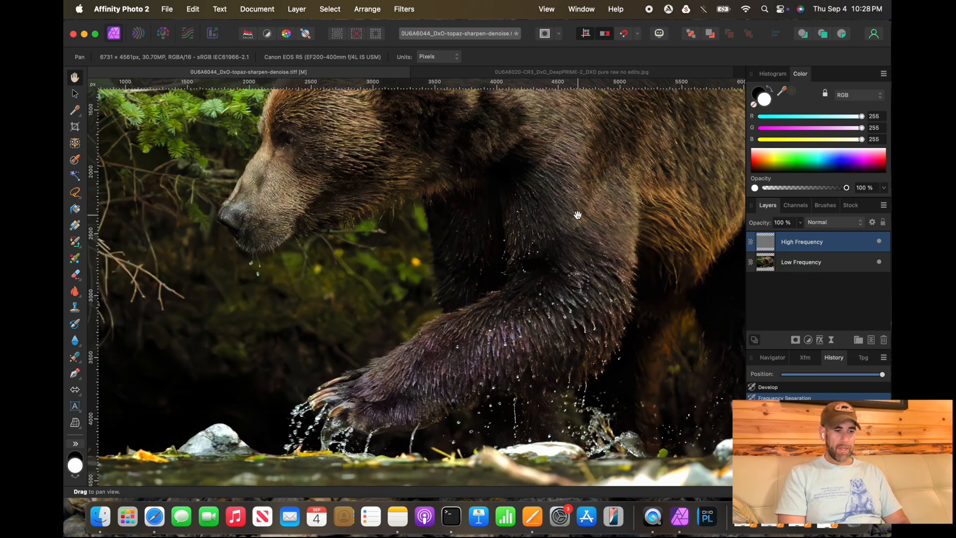
Step: Select the Low Frequency layer, choose the Color Replacement Brush, and sample fur colours from the bear's paw
{"action": "left_click", "coordinate": [818, 270]}
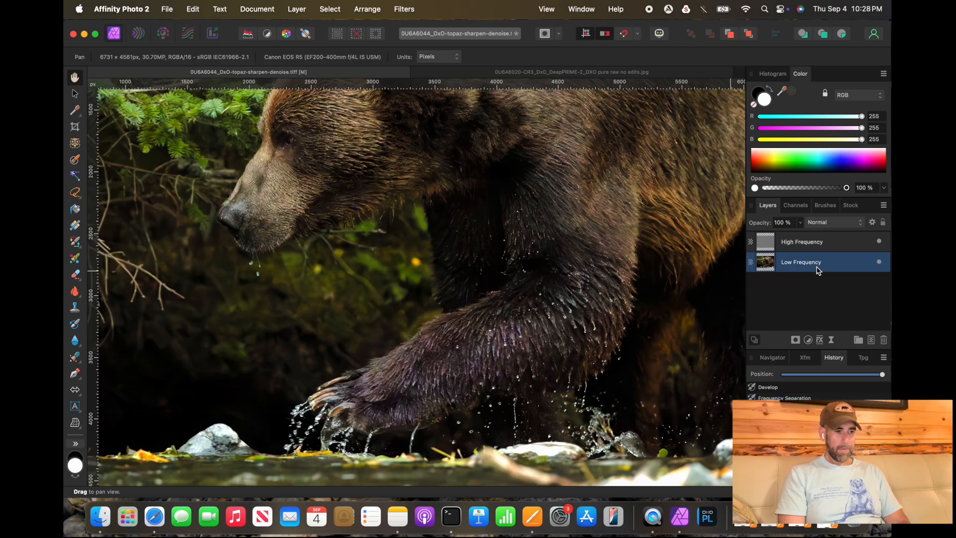
{"action": "left_click", "coordinate": [75, 244]}
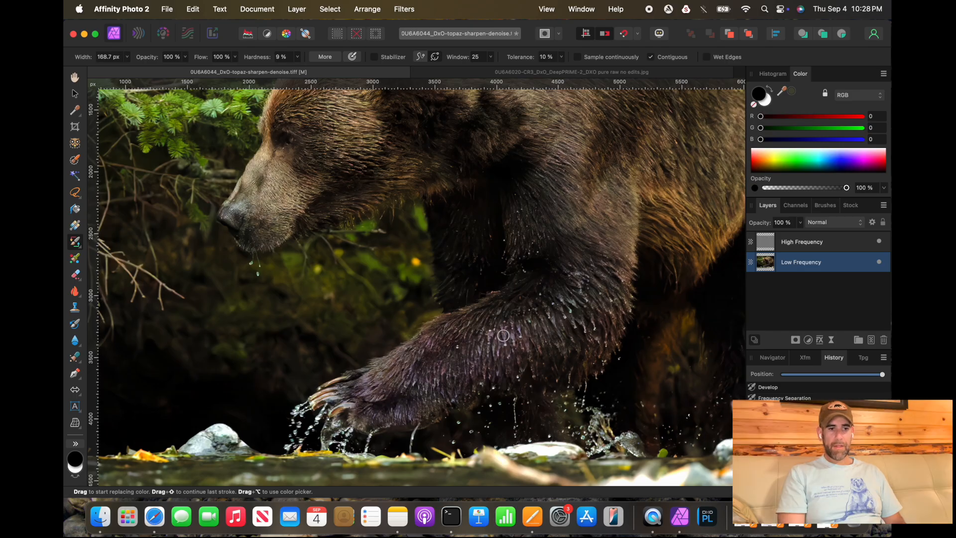
{"action": "left_click", "coordinate": [374, 397], "text": "alt"}
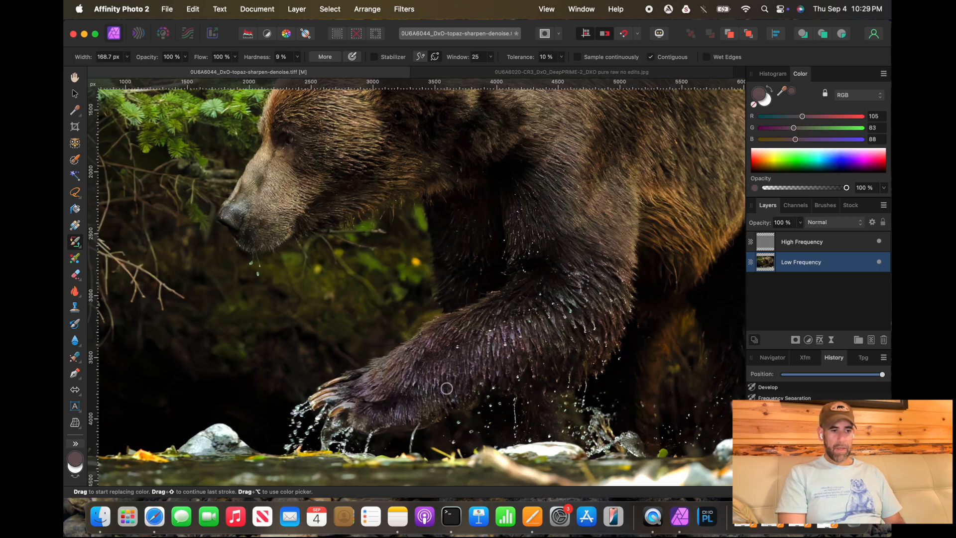
{"action": "left_click", "coordinate": [764, 103]}
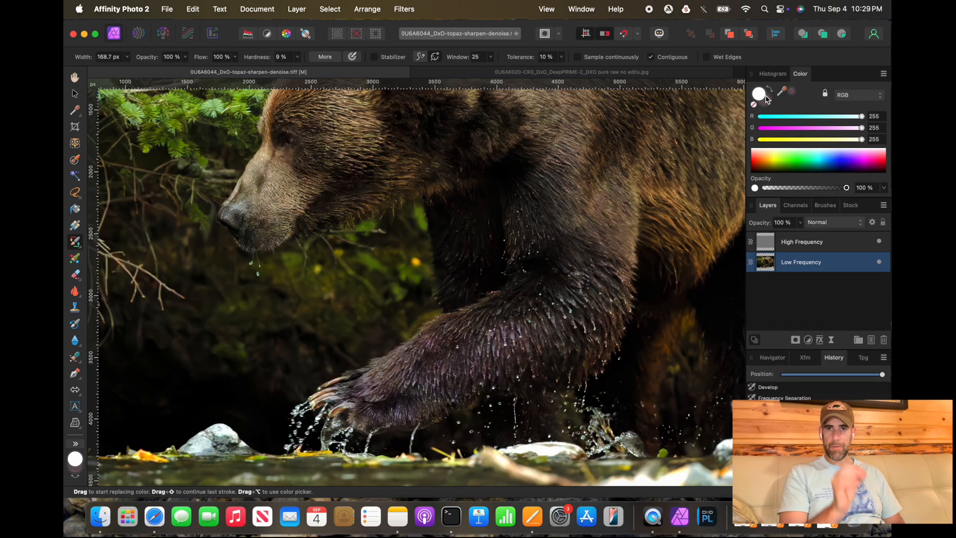
{"action": "double_click", "coordinate": [760, 96]}
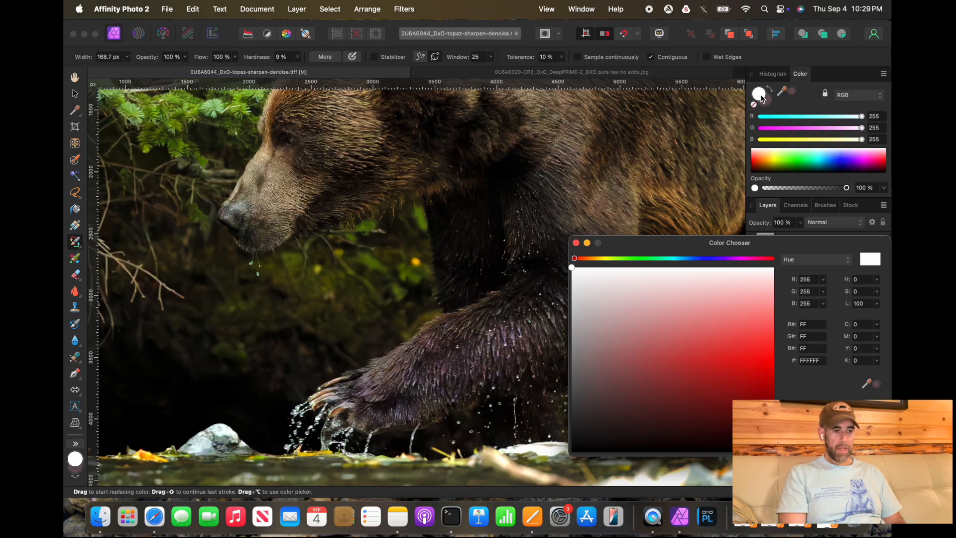
{"action": "left_click", "coordinate": [386, 393], "text": "alt"}
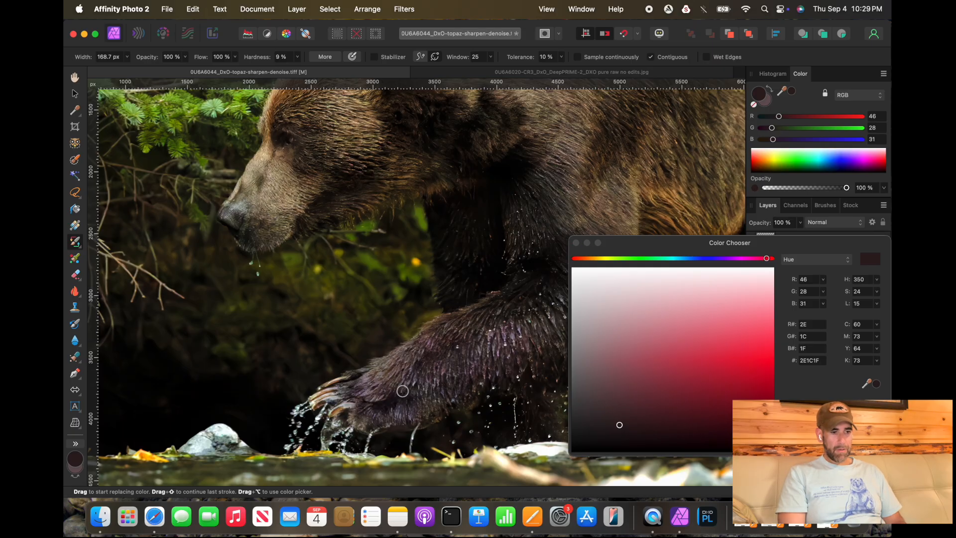
{"action": "left_click", "coordinate": [404, 392], "text": "alt"}
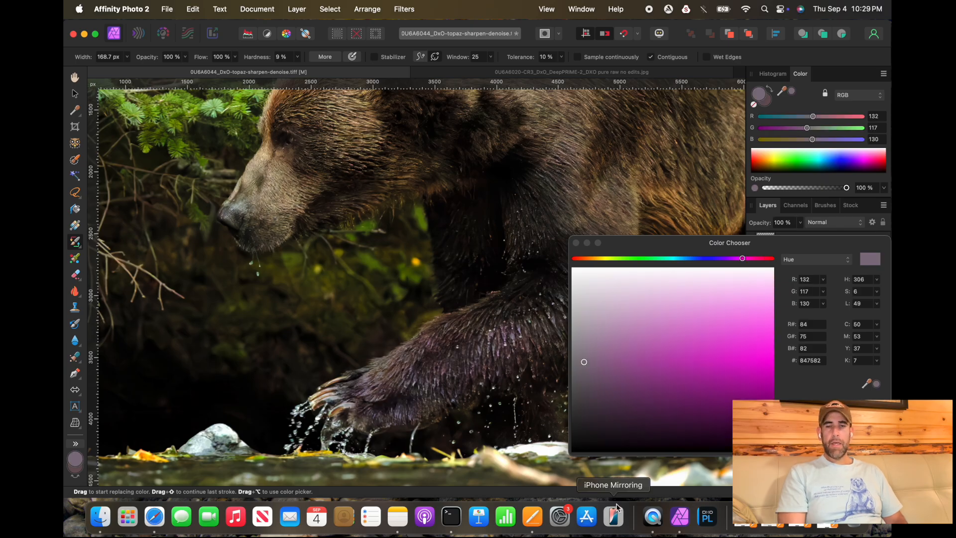
{"action": "left_click", "coordinate": [866, 443]}
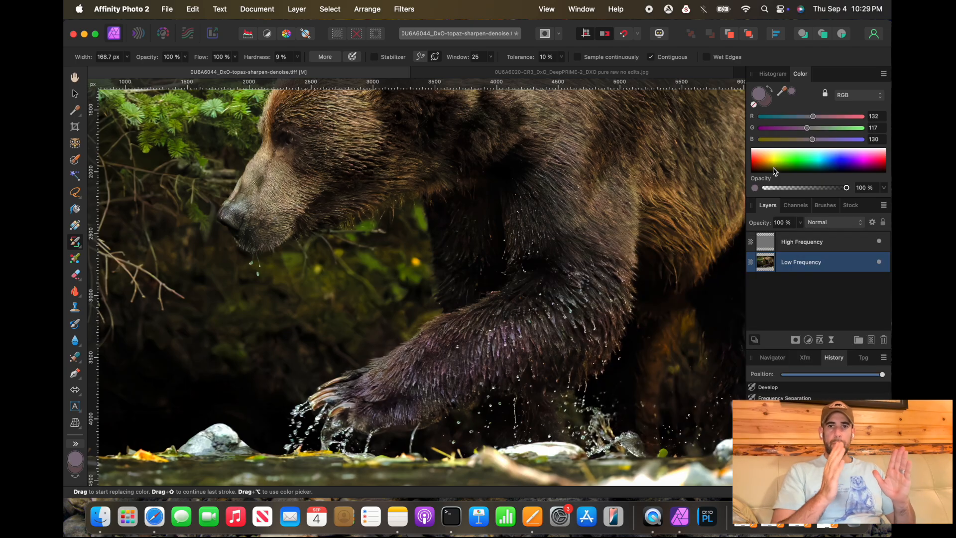
Step: Resample the primary and secondary colours from darker and lighter fur on the paw, swapping between them
{"action": "left_click", "coordinate": [766, 100]}
{"action": "left_click", "coordinate": [763, 95]}
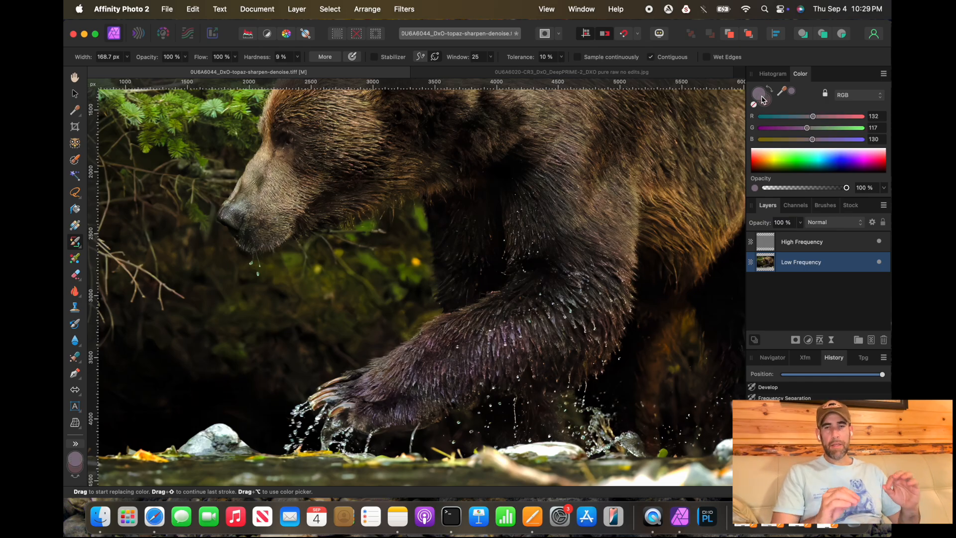
{"action": "double_click", "coordinate": [762, 99]}
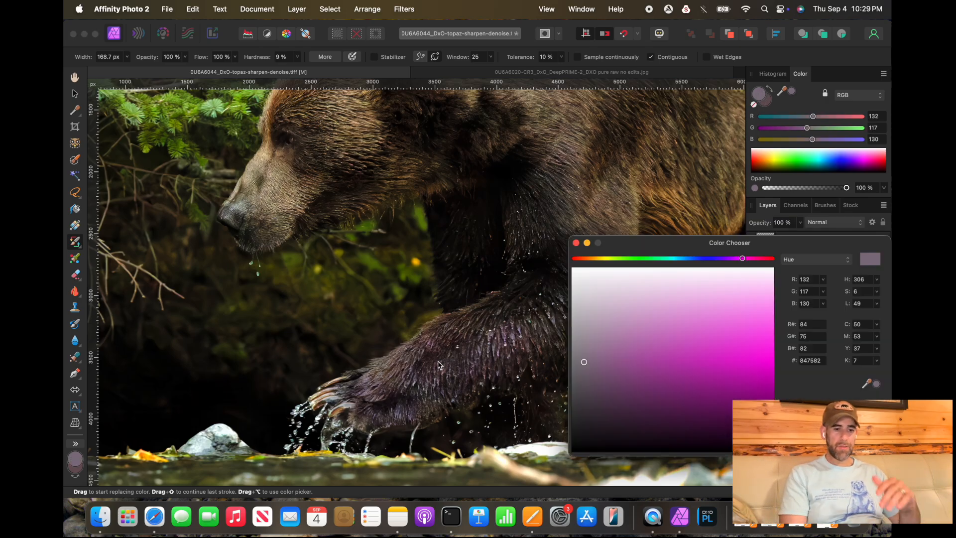
{"action": "left_click", "coordinate": [383, 368]}
{"action": "key", "text": "x"}
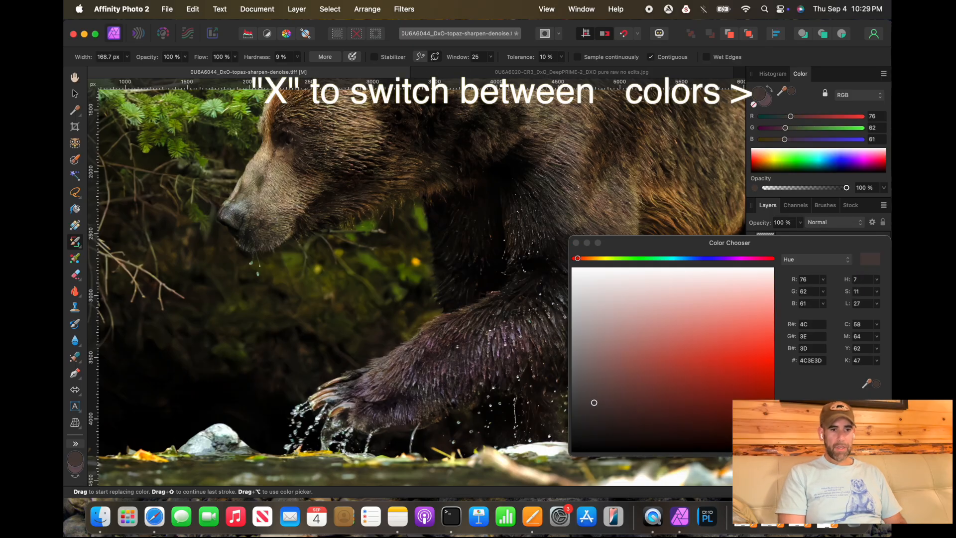
{"action": "left_click", "coordinate": [864, 443]}
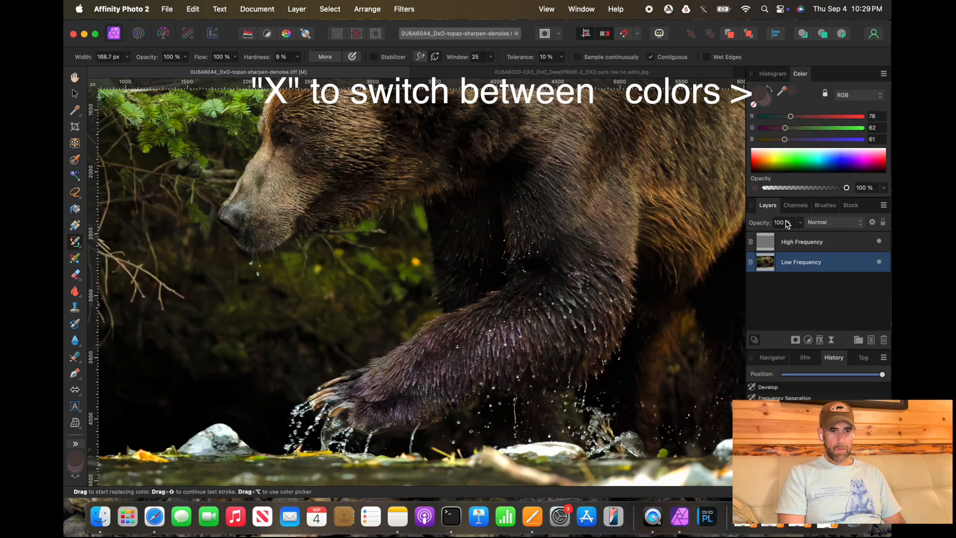
{"action": "key", "text": "x"}
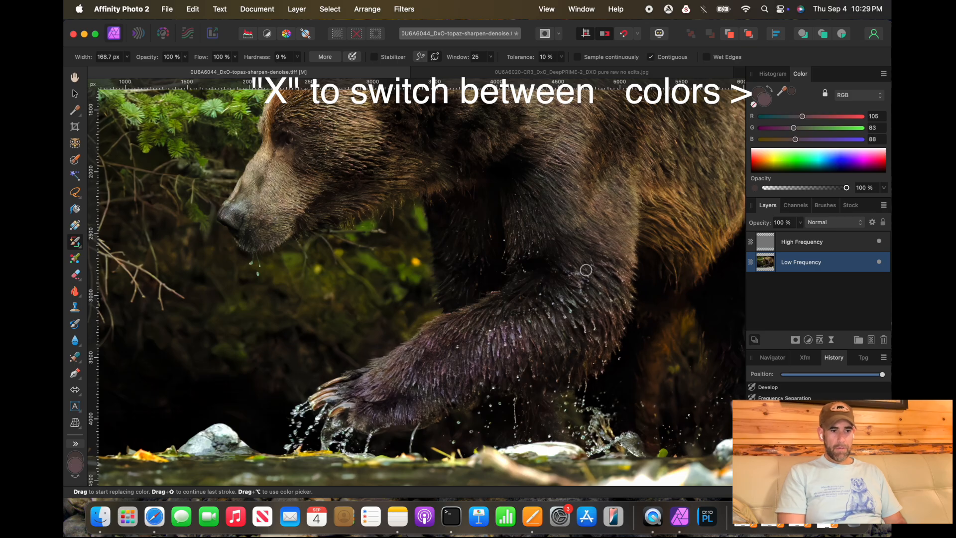
{"action": "left_click", "coordinate": [372, 395], "text": "alt"}
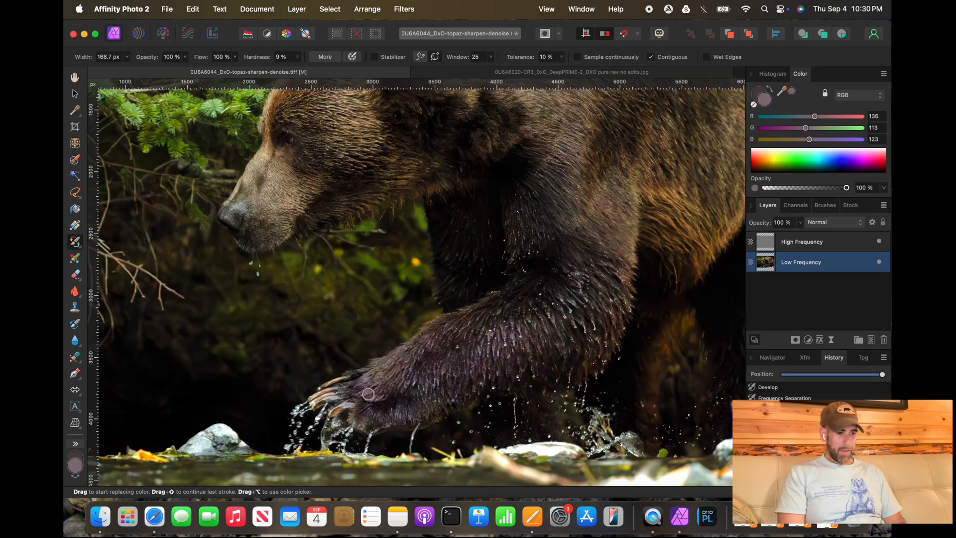
{"action": "key", "text": "x"}
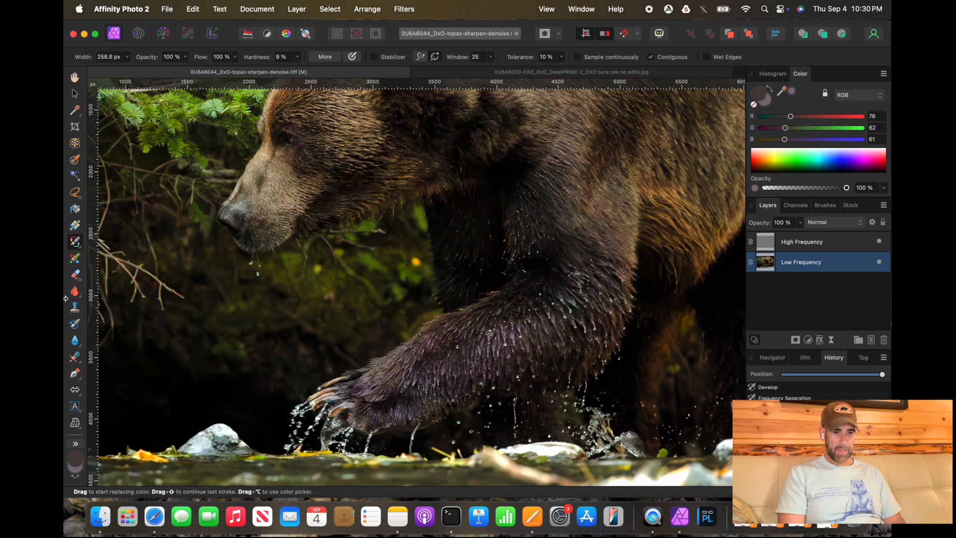
Step: Enlarge the Color Replacement Brush to about 683 px and paint over the purple fur on the bear's front leg
{"action": "key", "text": "bracketright"}
{"action": "key", "text": "bracketright"}
{"action": "key", "text": "bracketright"}
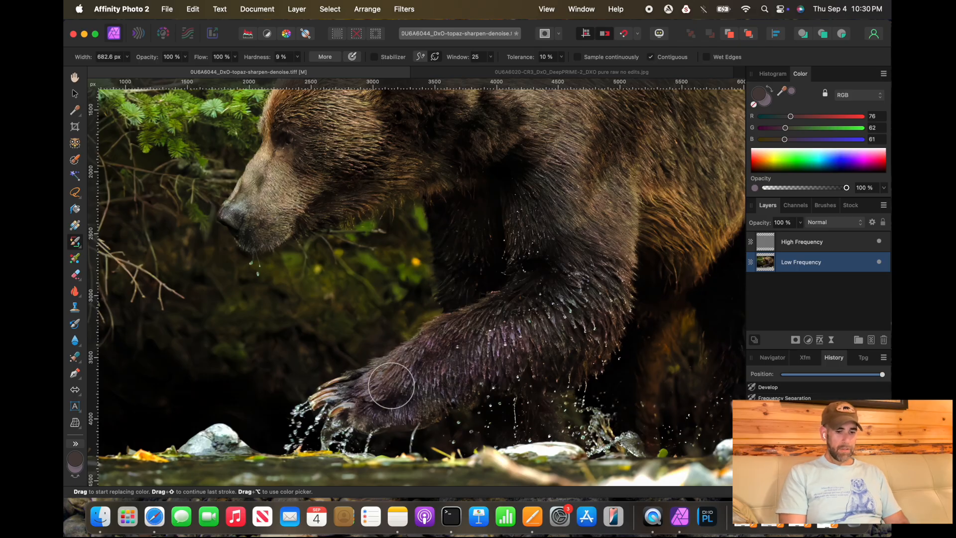
{"action": "left_click_drag", "start_coordinate": [378, 390], "coordinate": [379, 401]}
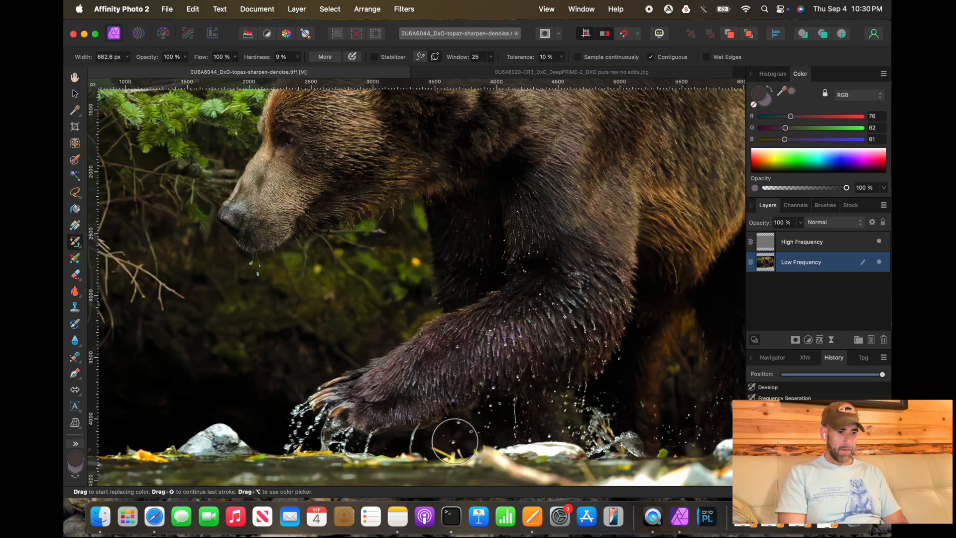
{"action": "scroll", "coordinate": [409, 408], "scroll_direction": "up", "scroll_amount": 5}
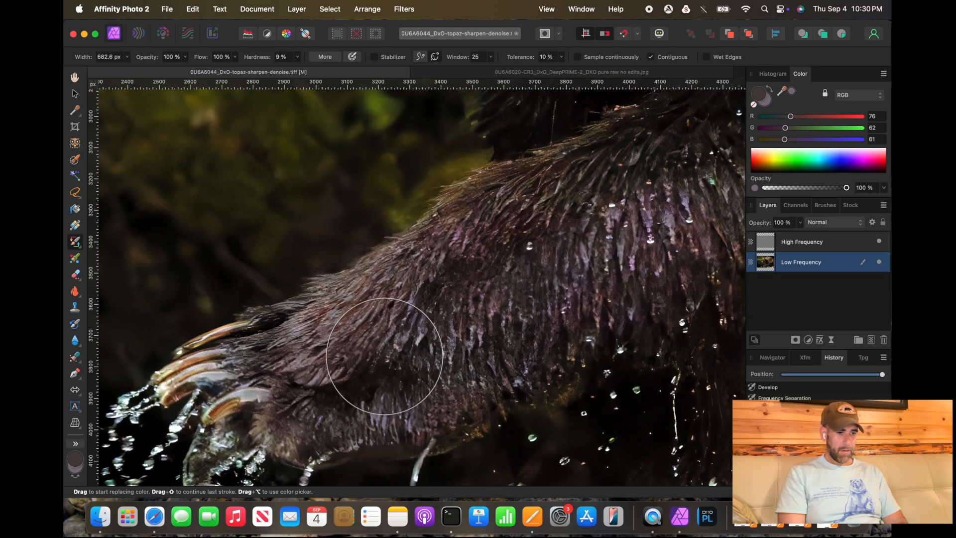
{"action": "mouse_move", "coordinate": [457, 260]}
{"action": "left_mouse_down"}
{"action": "mouse_move", "coordinate": [463, 241]}
{"action": "mouse_move", "coordinate": [455, 241]}
{"action": "mouse_move", "coordinate": [466, 228]}
{"action": "mouse_move", "coordinate": [450, 249]}
{"action": "mouse_move", "coordinate": [456, 243]}
{"action": "mouse_move", "coordinate": [421, 374]}
{"action": "mouse_move", "coordinate": [490, 276]}
{"action": "mouse_move", "coordinate": [489, 331]}
{"action": "left_mouse_up"}
{"action": "mouse_move", "coordinate": [571, 276]}
{"action": "left_mouse_down"}
{"action": "mouse_move", "coordinate": [611, 261]}
{"action": "mouse_move", "coordinate": [596, 282]}
{"action": "mouse_move", "coordinate": [550, 292]}
{"action": "mouse_move", "coordinate": [582, 264]}
{"action": "mouse_move", "coordinate": [519, 240]}
{"action": "mouse_move", "coordinate": [484, 249]}
{"action": "mouse_move", "coordinate": [492, 232]}
{"action": "mouse_move", "coordinate": [469, 244]}
{"action": "mouse_move", "coordinate": [508, 217]}
{"action": "mouse_move", "coordinate": [491, 241]}
{"action": "mouse_move", "coordinate": [468, 250]}
{"action": "mouse_move", "coordinate": [365, 335]}
{"action": "mouse_move", "coordinate": [596, 319]}
{"action": "left_mouse_up"}
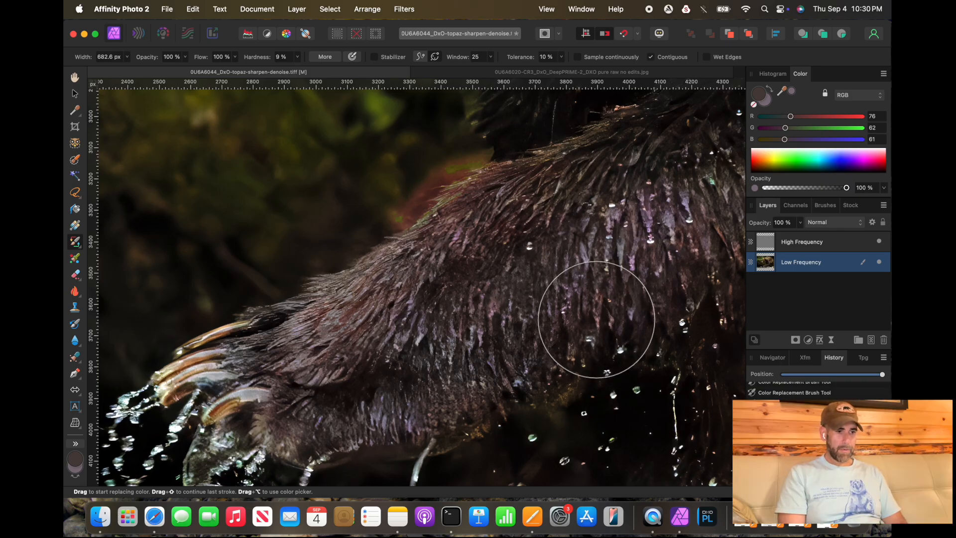
Step: Zoom in and pan across the upper leg to examine the remaining purple fur tones
{"action": "scroll", "coordinate": [597, 319], "scroll_direction": "up", "scroll_amount": 2}
{"action": "scroll", "coordinate": [597, 319], "scroll_direction": "right", "scroll_amount": 2}
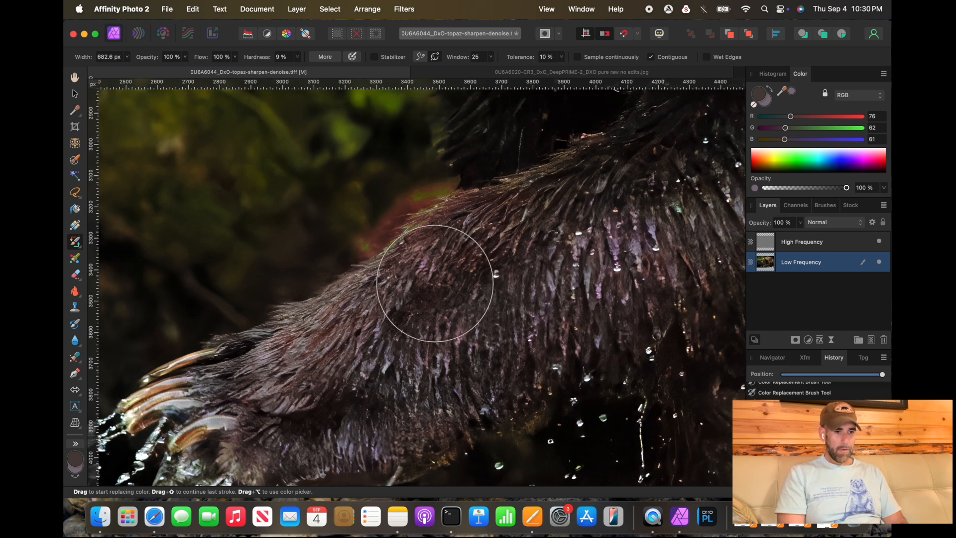
{"action": "scroll", "coordinate": [416, 384], "scroll_direction": "up", "scroll_amount": 2}
{"action": "scroll", "coordinate": [416, 384], "scroll_direction": "right", "scroll_amount": 3}
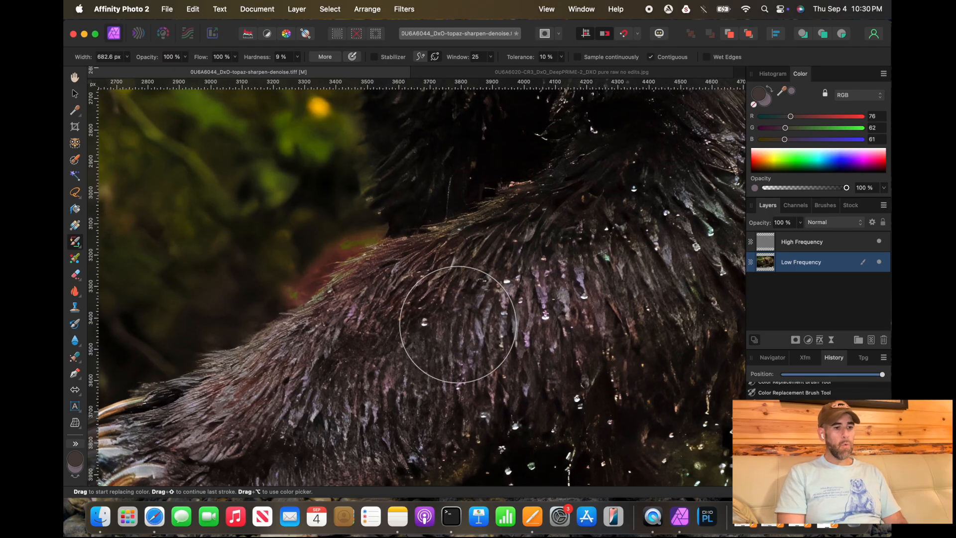
{"action": "scroll", "coordinate": [571, 281], "scroll_direction": "up", "scroll_amount": 5}
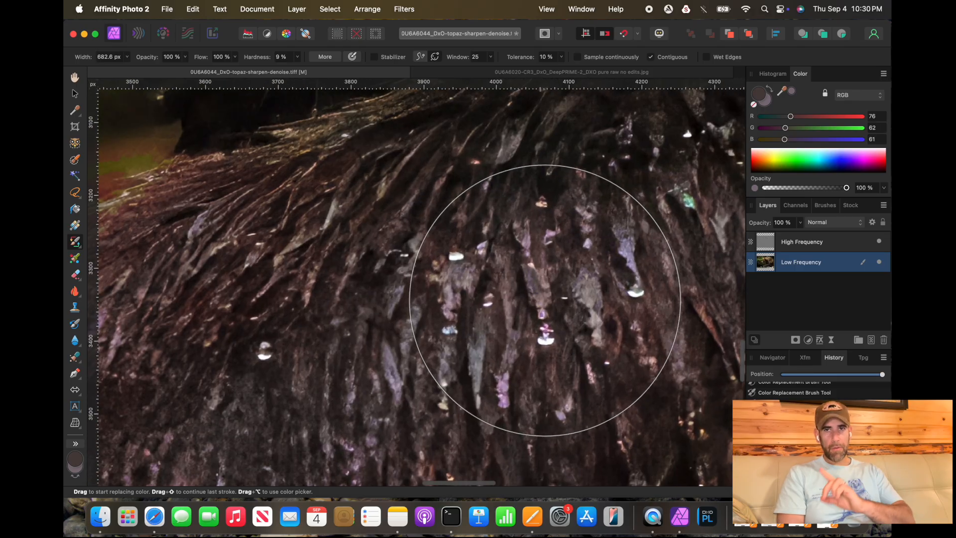
{"action": "scroll", "coordinate": [545, 300], "scroll_direction": "down", "scroll_amount": 2}
{"action": "scroll", "coordinate": [544, 300], "scroll_direction": "down", "scroll_amount": 2}
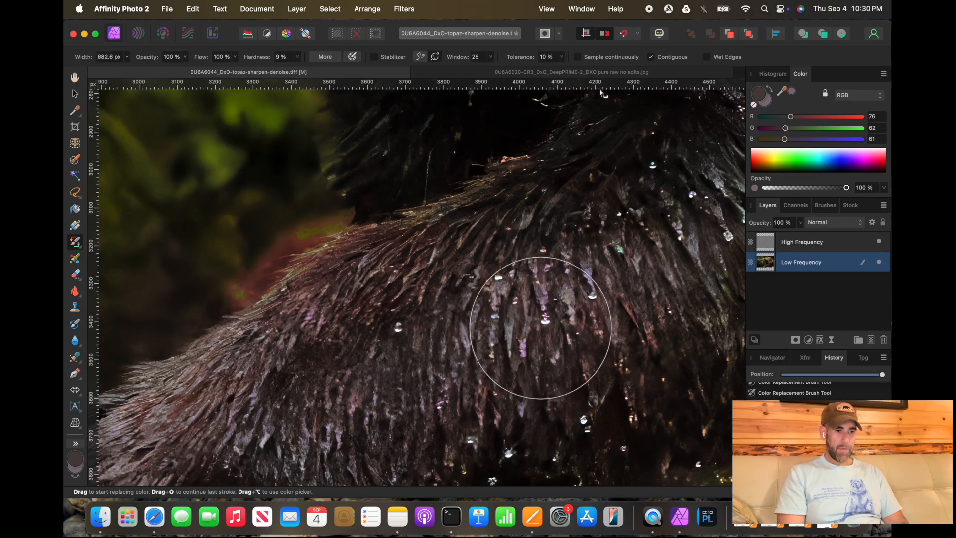
Step: Switch the active colour, shrink the brush to 186 px, and paint over purple highlights on the upper leg fur
{"action": "left_click", "coordinate": [758, 95]}
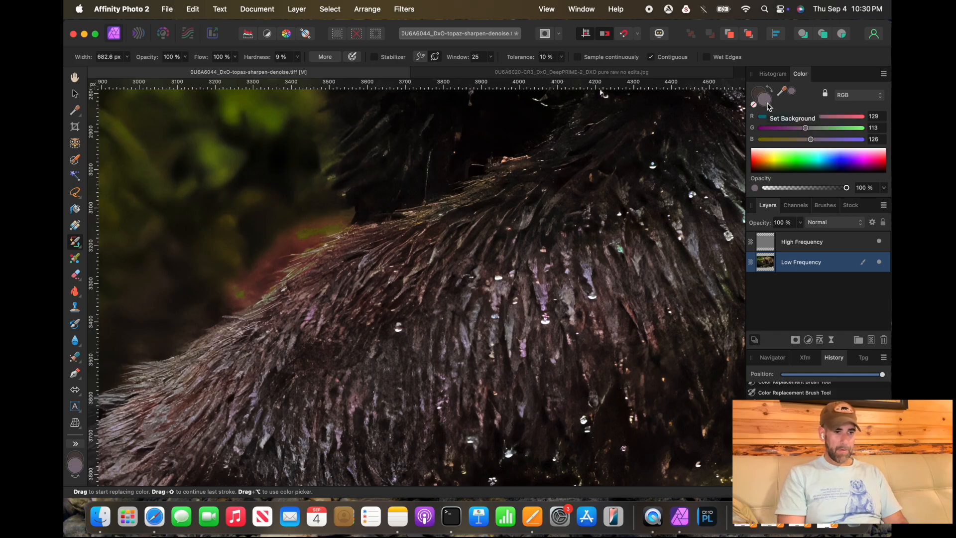
{"action": "key", "text": "bracketleft"}
{"action": "key", "text": "bracketleft"}
{"action": "key", "text": "bracketleft"}
{"action": "key", "text": "bracketleft"}
{"action": "key", "text": "bracketleft"}
{"action": "key", "text": "bracketleft"}
{"action": "key", "text": "bracketleft"}
{"action": "key", "text": "bracketleft"}
{"action": "key", "text": "bracketleft"}
{"action": "key", "text": "bracketleft"}
{"action": "key", "text": "bracketleft"}
{"action": "key", "text": "bracketleft"}
{"action": "key", "text": "bracketleft"}
{"action": "key", "text": "bracketleft"}
{"action": "key", "text": "bracketleft"}
{"action": "key", "text": "bracketleft"}
{"action": "key", "text": "bracketleft"}
{"action": "key", "text": "bracketleft"}
{"action": "key", "text": "bracketleft"}
{"action": "key", "text": "bracketleft"}
{"action": "key", "text": "bracketleft"}
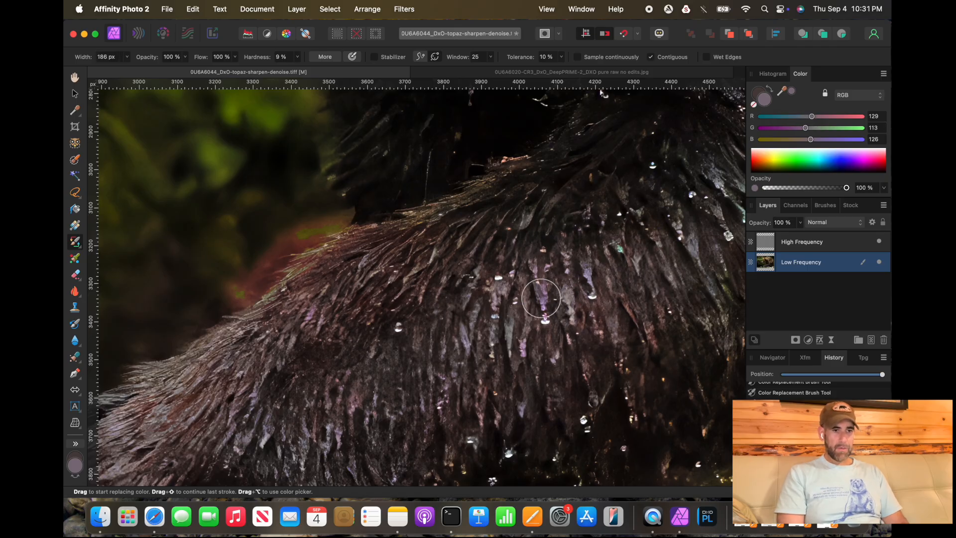
{"action": "left_click", "coordinate": [657, 198], "text": "alt"}
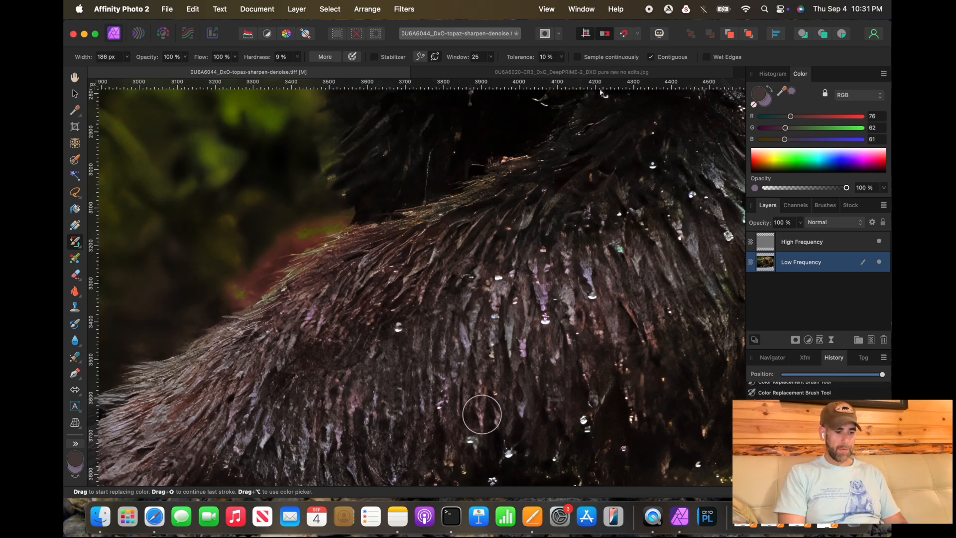
Step: Zoom out and back in to review the recoloured leg fur
{"action": "scroll", "coordinate": [448, 418], "scroll_direction": "right", "scroll_amount": 3}
{"action": "scroll", "coordinate": [448, 418], "scroll_direction": "up", "scroll_amount": 2}
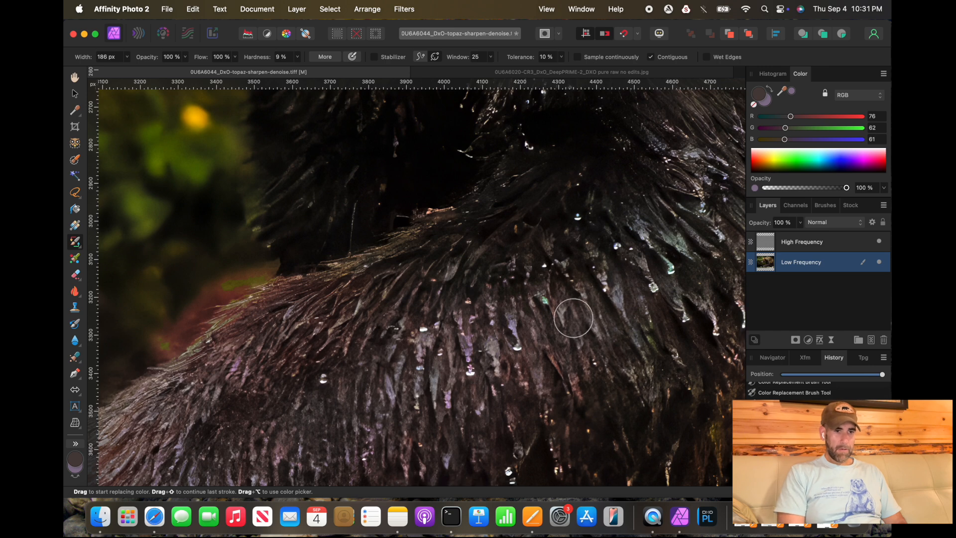
{"action": "scroll", "coordinate": [545, 352], "scroll_direction": "down", "scroll_amount": 3}
{"action": "scroll", "coordinate": [545, 352], "scroll_direction": "left", "scroll_amount": 1}
{"action": "scroll", "coordinate": [545, 352], "scroll_direction": "down", "scroll_amount": 5}
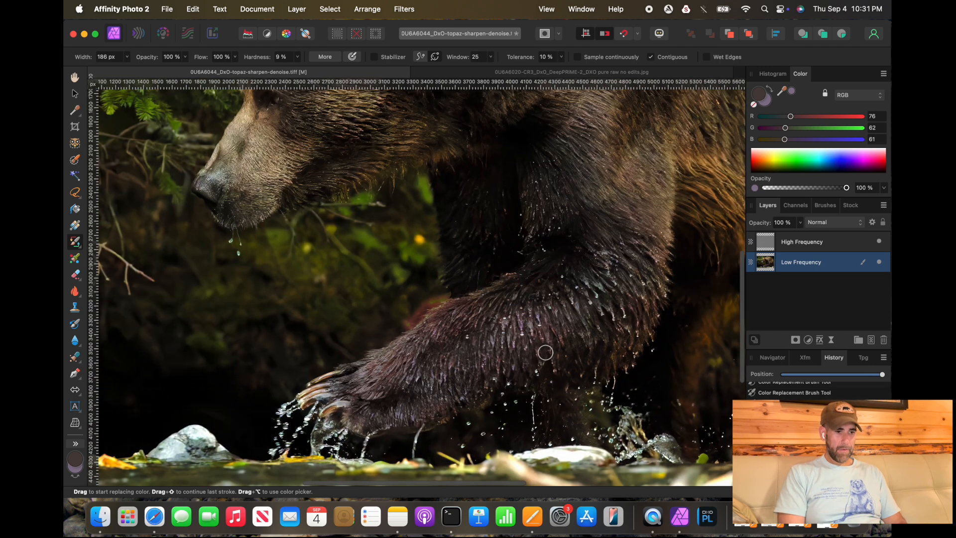
{"action": "scroll", "coordinate": [546, 353], "scroll_direction": "down", "scroll_amount": 3}
{"action": "scroll", "coordinate": [545, 353], "scroll_direction": "up", "scroll_amount": 4}
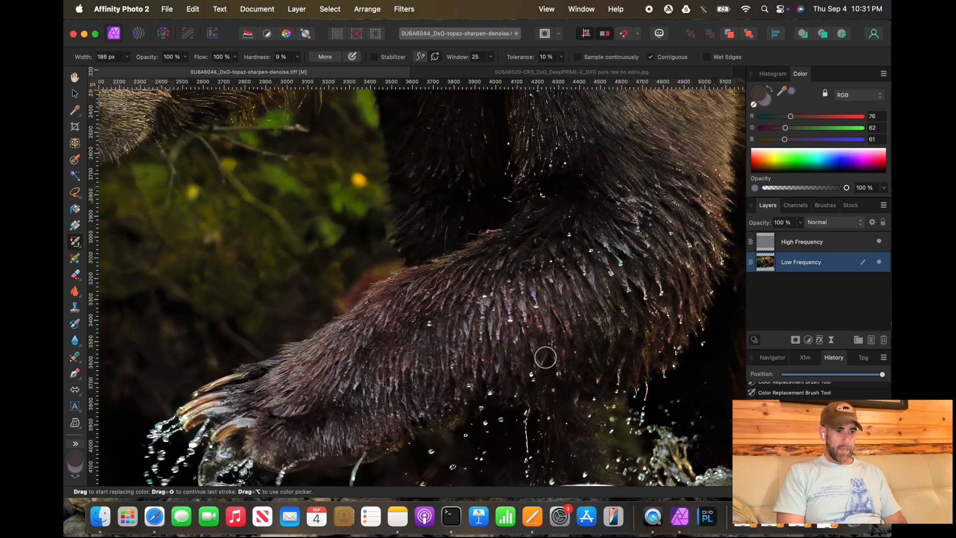
Step: Swap the colours and resample primary and secondary colours from the fur on the leg
{"action": "key", "text": "x"}
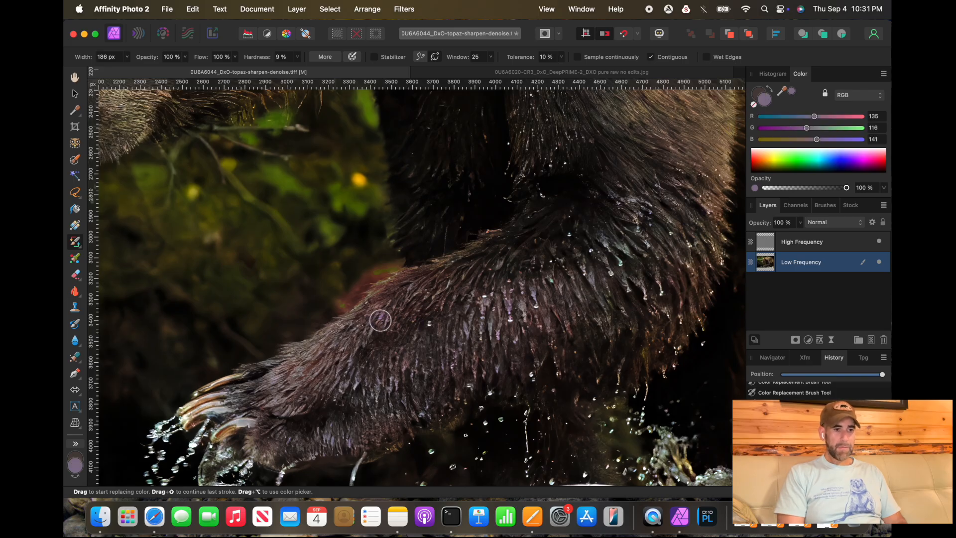
{"action": "left_click", "coordinate": [380, 320], "text": "alt"}
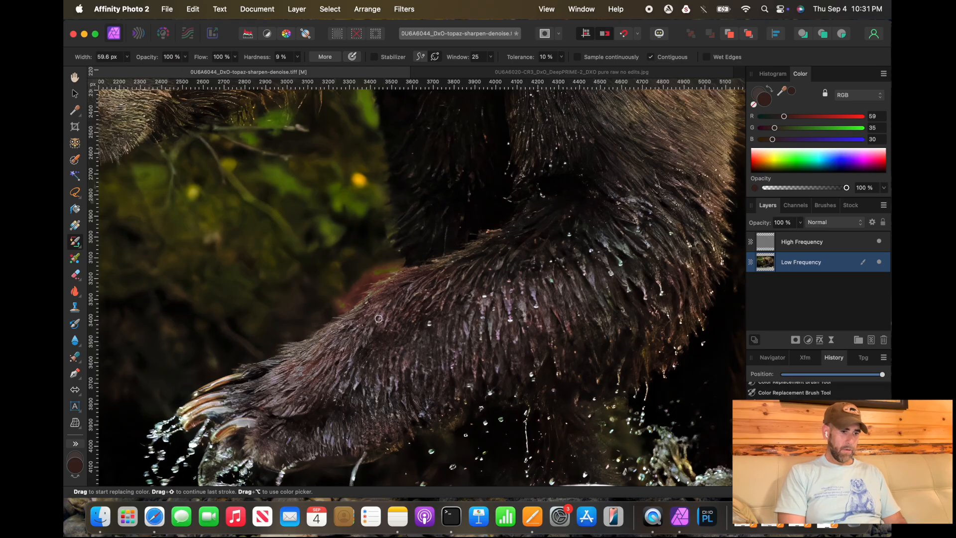
{"action": "left_click", "coordinate": [380, 320], "text": "alt"}
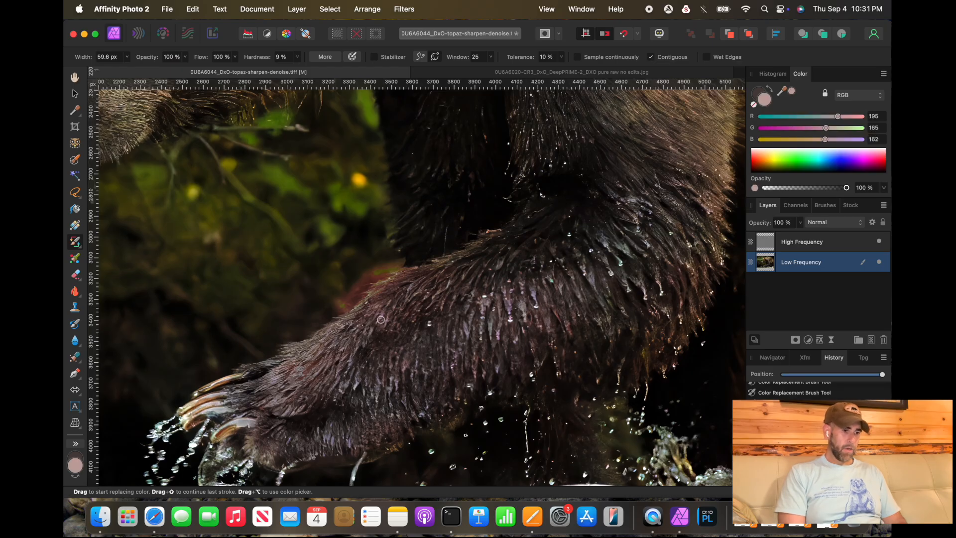
{"action": "left_click", "coordinate": [419, 338], "text": "alt"}
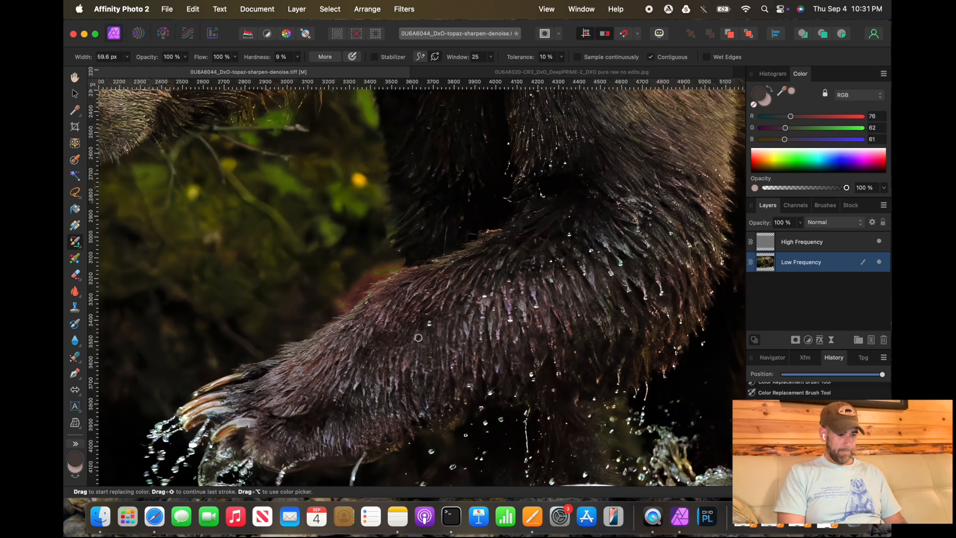
Step: Enlarge the brush to about 277 px, zoom into the upper leg, and sample a lighter fur colour
{"action": "key", "text": "bracketright"}
{"action": "key", "text": "bracketright"}
{"action": "key", "text": "bracketright"}
{"action": "key", "text": "bracketright"}
{"action": "key", "text": "bracketright"}
{"action": "key", "text": "bracketright"}
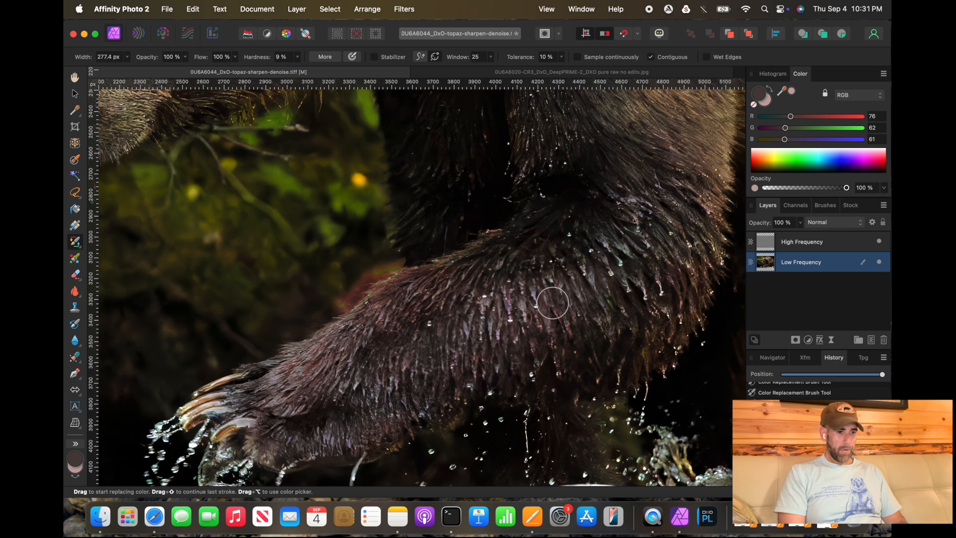
{"action": "scroll", "coordinate": [550, 301], "scroll_direction": "down", "scroll_amount": 5}
{"action": "scroll", "coordinate": [553, 303], "scroll_direction": "up", "scroll_amount": 3}
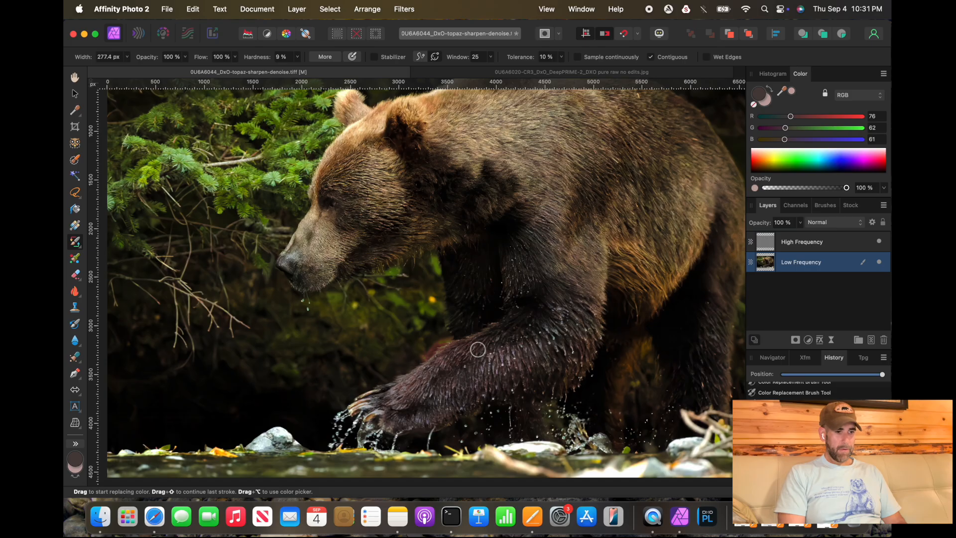
{"action": "scroll", "coordinate": [470, 369], "scroll_direction": "up", "scroll_amount": 6}
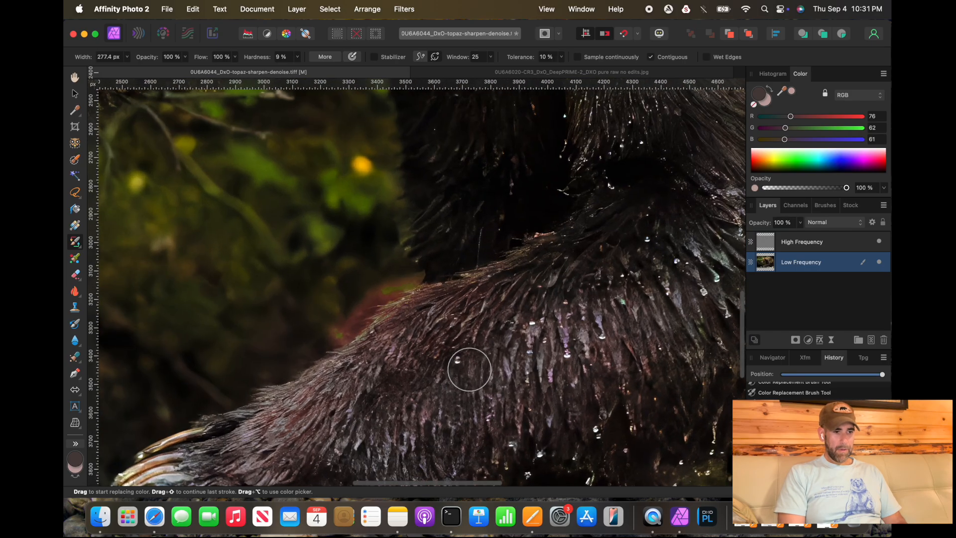
{"action": "left_click", "coordinate": [529, 324], "text": "alt"}
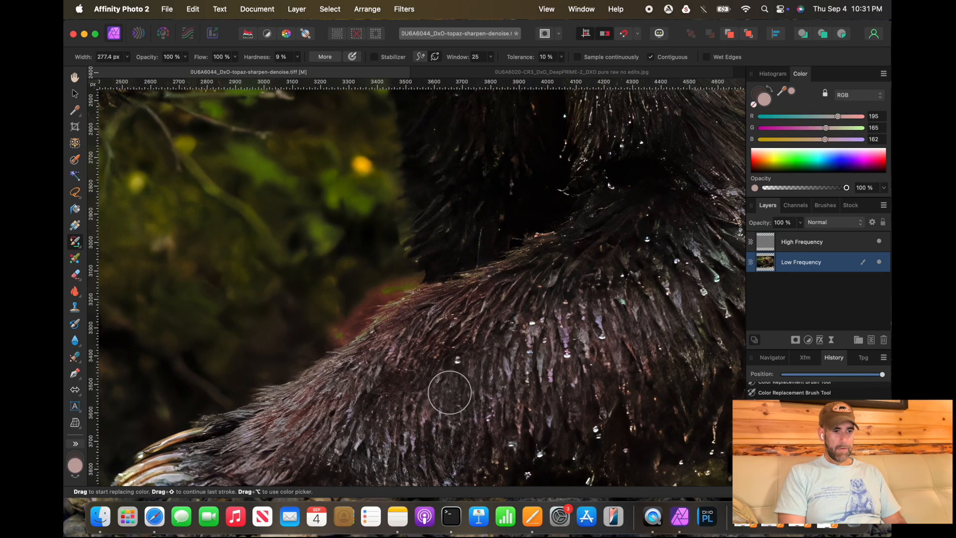
Step: Shrink the brush to about 105 px, swap the colours, and paint over purple fur on the upper leg
{"action": "key", "text": "bracketleft"}
{"action": "key", "text": "bracketleft"}
{"action": "key", "text": "bracketleft"}
{"action": "key", "text": "bracketleft"}
{"action": "key", "text": "x"}
{"action": "left_click", "coordinate": [451, 392], "text": "alt"}
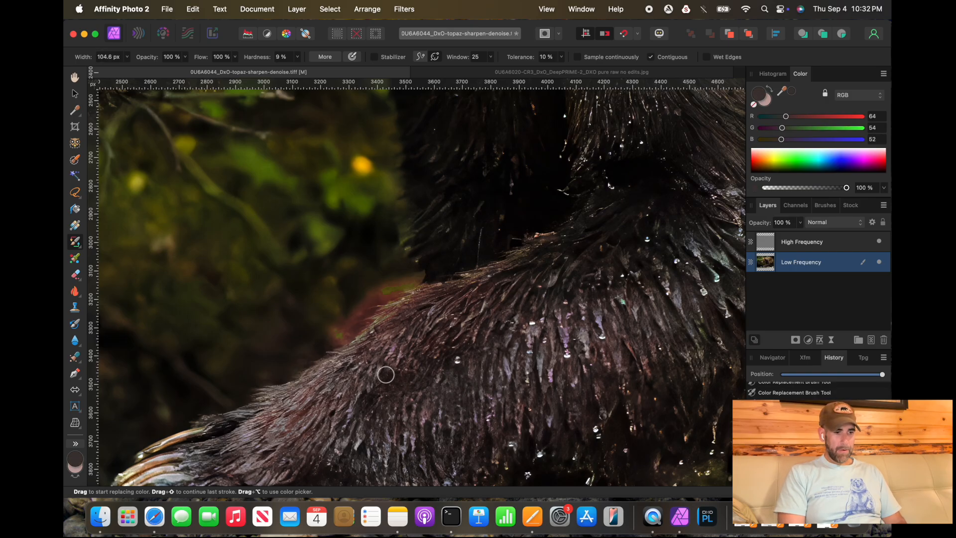
Step: Enlarge the brush to 242 px and zoom out to review the recoloured leg across the whole bear
{"action": "key", "text": "bracketright"}
{"action": "key", "text": "bracketright"}
{"action": "key", "text": "bracketright"}
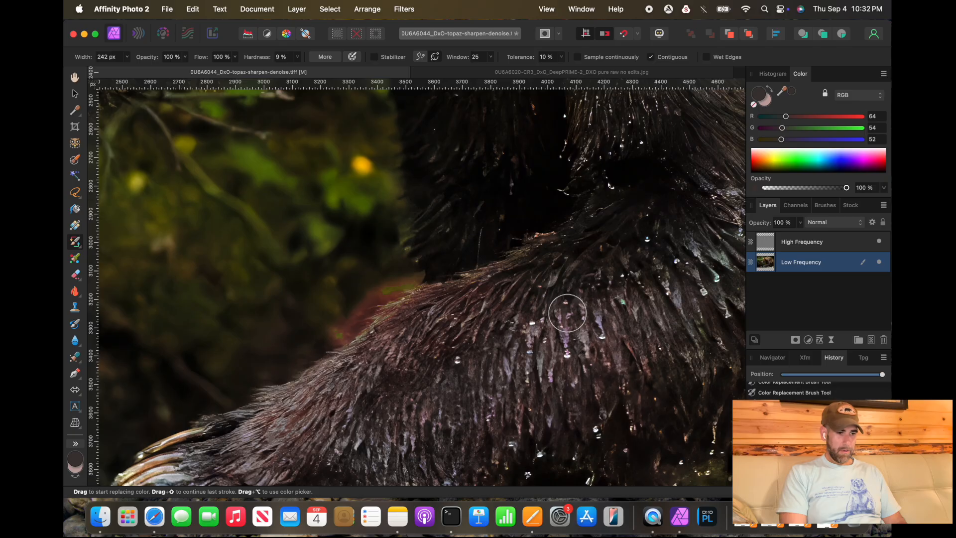
{"action": "scroll", "coordinate": [583, 343], "scroll_direction": "down", "scroll_amount": 2}
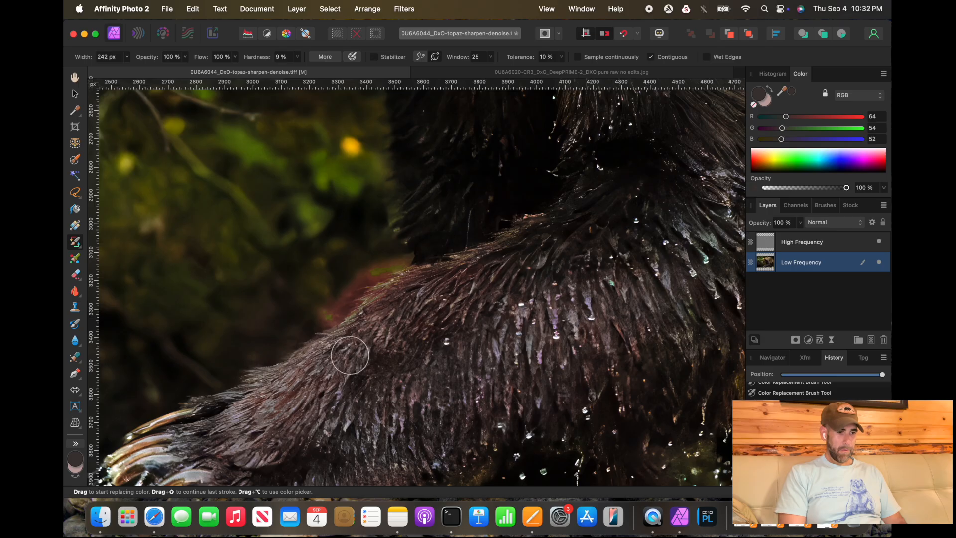
{"action": "scroll", "coordinate": [322, 400], "scroll_direction": "down", "scroll_amount": 5}
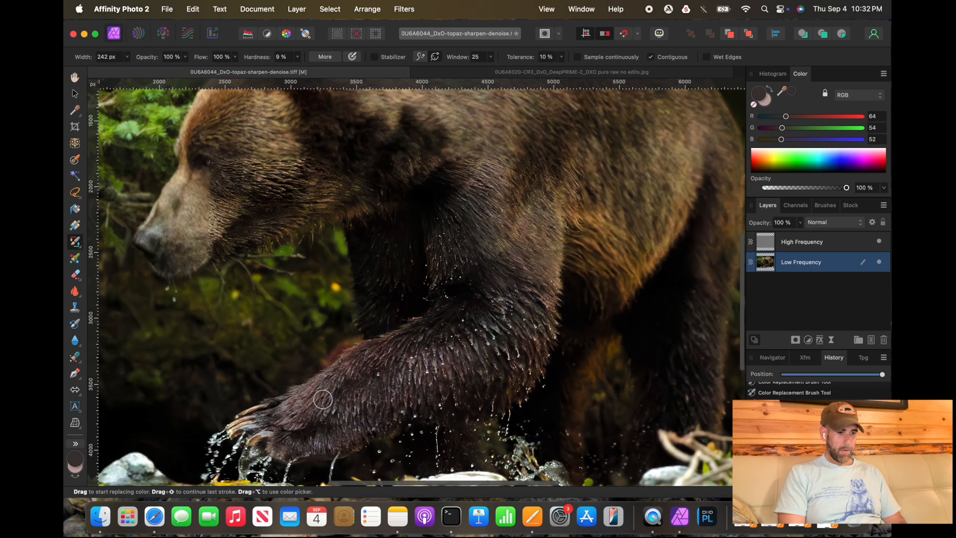
{"action": "scroll", "coordinate": [323, 399], "scroll_direction": "down", "scroll_amount": 1}
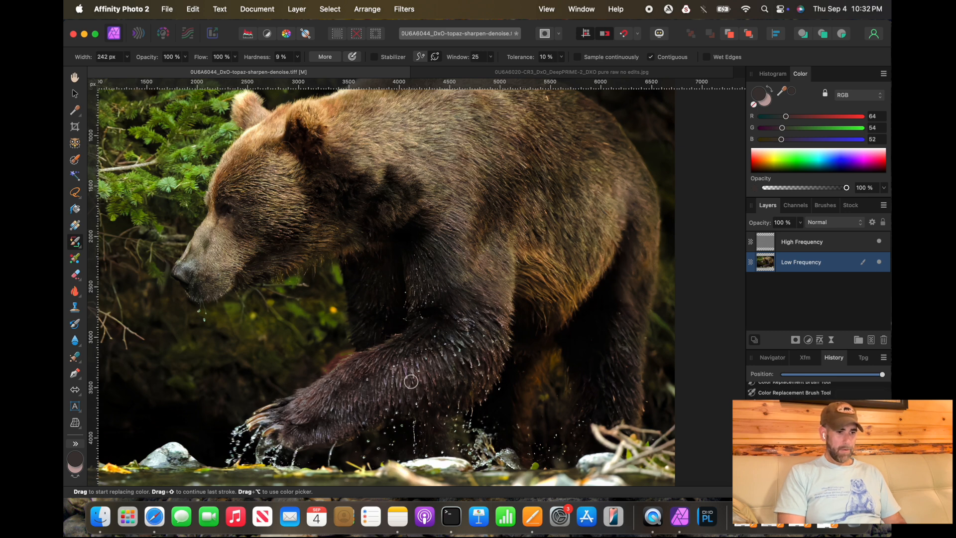
{"action": "scroll", "coordinate": [480, 395], "scroll_direction": "down", "scroll_amount": 1}
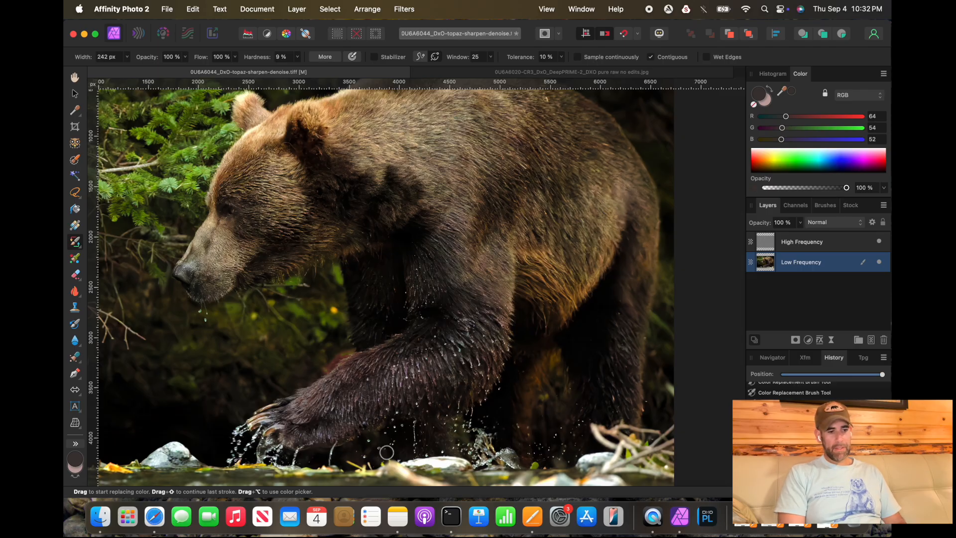
{"action": "scroll", "coordinate": [335, 415], "scroll_direction": "up", "scroll_amount": 5}
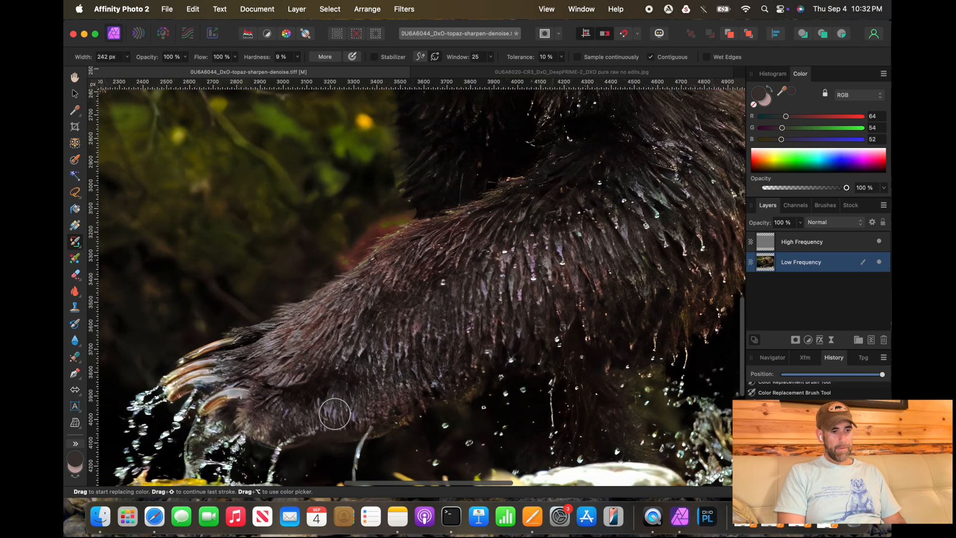
{"action": "scroll", "coordinate": [335, 414], "scroll_direction": "up", "scroll_amount": 2}
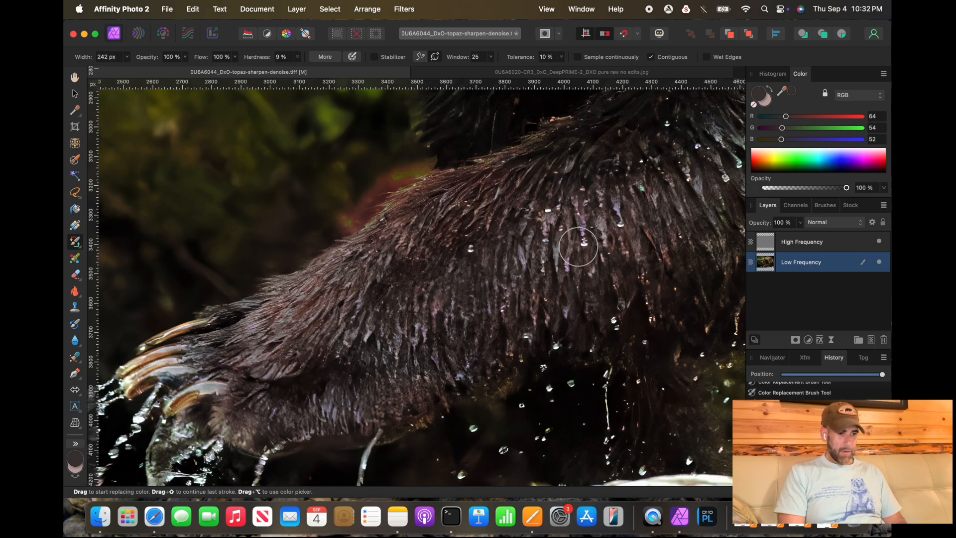
Step: Shrink the brush to about 56 px and sample a purple fur colour from the upper leg, swapping primary and secondary colours
{"action": "key", "text": "x"}
{"action": "key", "text": "["}
{"action": "key", "text": "["}
{"action": "key", "text": "["}
{"action": "key", "text": "["}
{"action": "key", "text": "["}
{"action": "key", "text": "["}
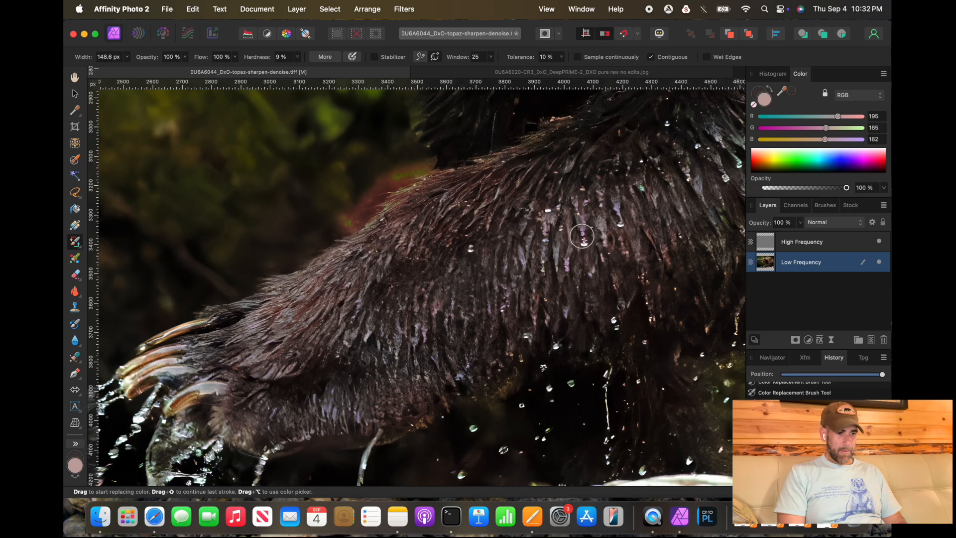
{"action": "key", "text": "bracketleft"}
{"action": "key", "text": "x"}
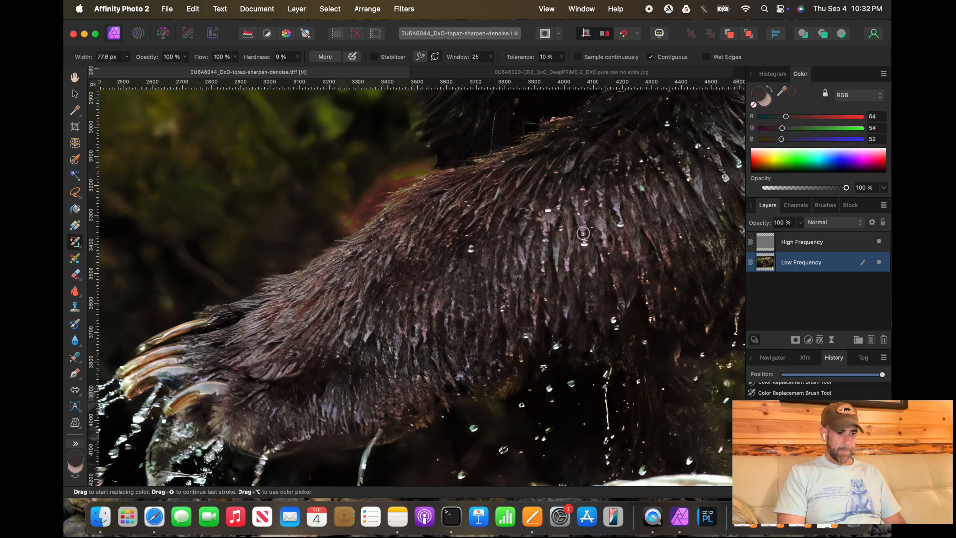
{"action": "key", "text": "x"}
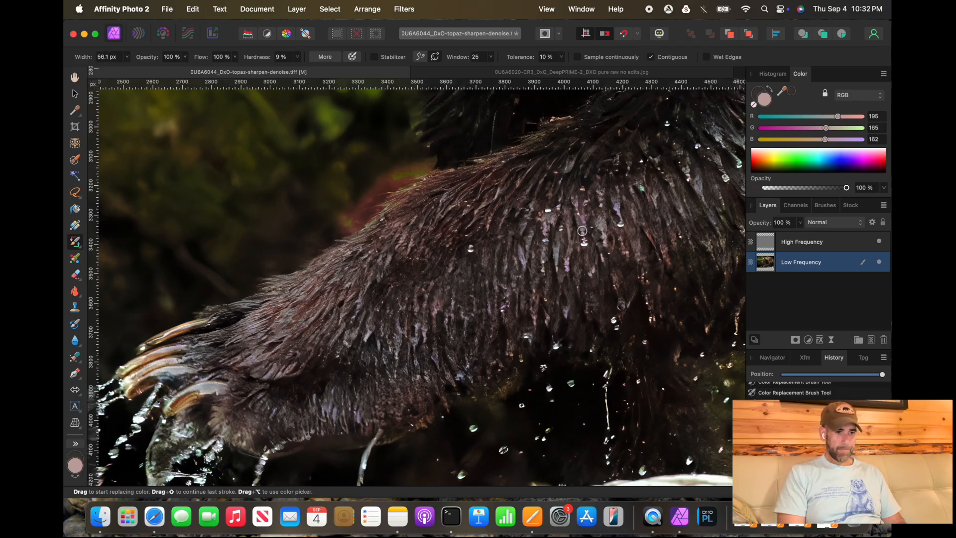
{"action": "left_click", "coordinate": [582, 230], "text": "alt"}
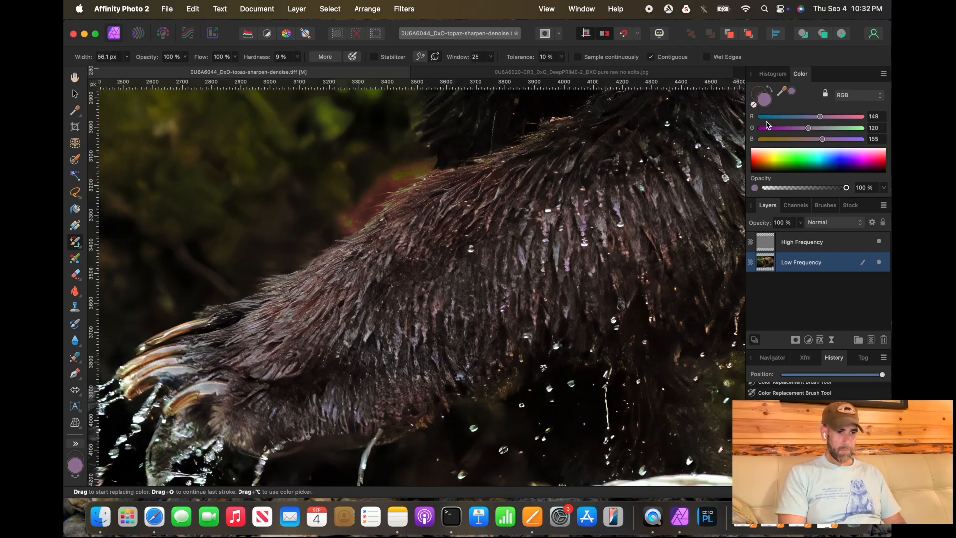
{"action": "key", "text": "x"}
{"action": "scroll", "coordinate": [664, 181], "scroll_direction": "down", "scroll_amount": 5}
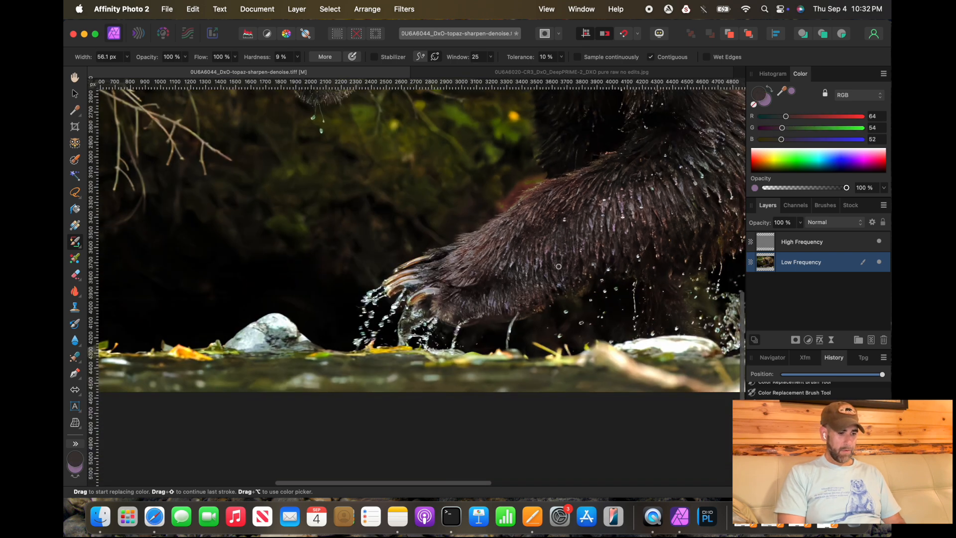
Step: Enlarge the brush to about 603 px and zoom out to review the recoloured leg across the whole bear
{"action": "scroll", "coordinate": [559, 266], "scroll_direction": "up", "scroll_amount": 4}
{"action": "scroll", "coordinate": [559, 266], "scroll_direction": "right", "scroll_amount": 3}
{"action": "key", "text": "bracketright"}
{"action": "key", "text": "bracketright"}
{"action": "key", "text": "bracketright"}
{"action": "key", "text": "bracketright"}
{"action": "key", "text": "bracketright"}
{"action": "key", "text": "bracketright"}
{"action": "key", "text": "bracketright"}
{"action": "key", "text": "bracketright"}
{"action": "key", "text": "bracketright"}
{"action": "key", "text": "bracketright"}
{"action": "key", "text": "bracketright"}
{"action": "key", "text": "bracketright"}
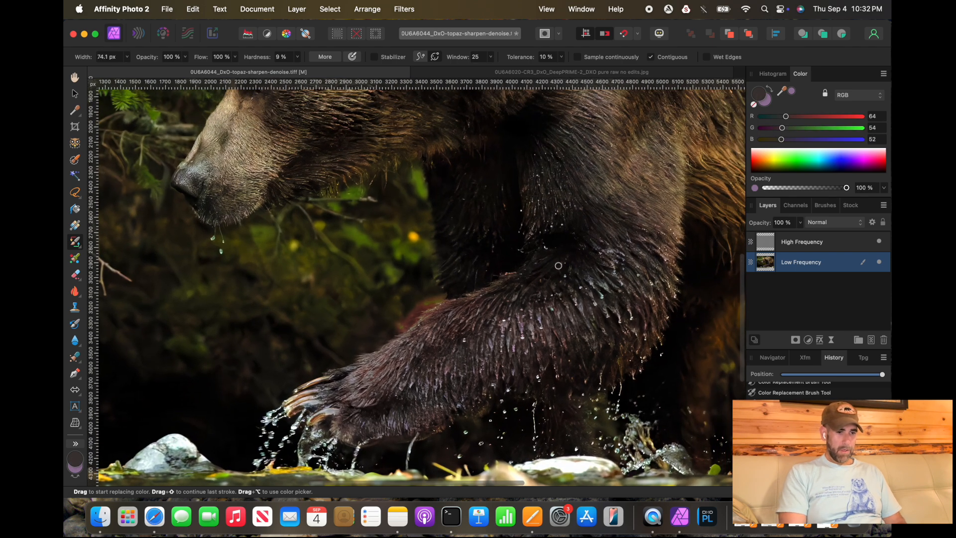
{"action": "key", "text": "bracketright"}
{"action": "key", "text": "bracketright"}
{"action": "key", "text": "bracketright"}
{"action": "scroll", "coordinate": [518, 324], "scroll_direction": "down", "scroll_amount": 1}
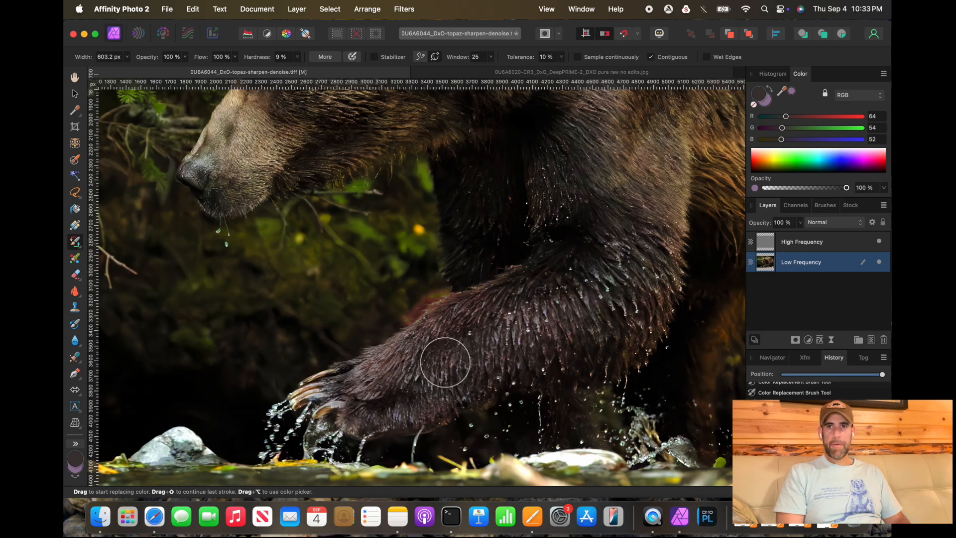
{"action": "key", "text": "super+minus"}
{"action": "key", "text": "super+minus"}
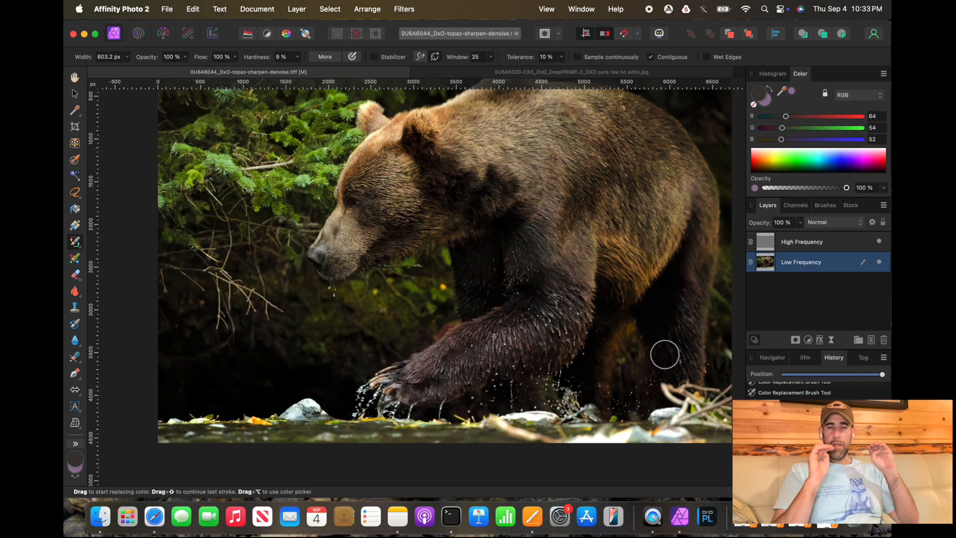
Step: Zoom into the muzzle, swap primary and secondary colours, shrink the brush to about 66 px, and sample fur colours beside the nose
{"action": "scroll", "coordinate": [570, 375], "scroll_direction": "up", "scroll_amount": 3}
{"action": "scroll", "coordinate": [570, 375], "scroll_direction": "right", "scroll_amount": 2}
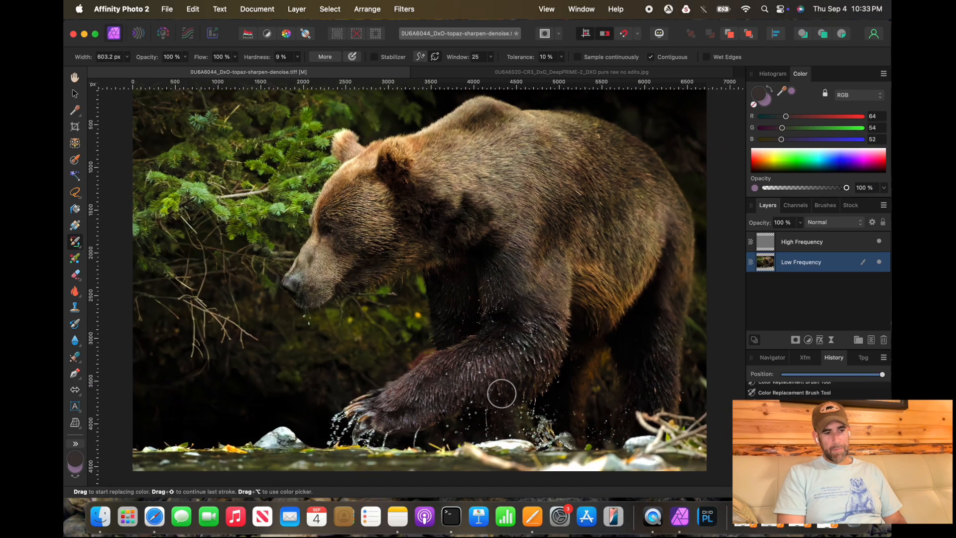
{"action": "scroll", "coordinate": [500, 399], "scroll_direction": "up", "scroll_amount": 3}
{"action": "scroll", "coordinate": [381, 318], "scroll_direction": "up", "scroll_amount": 3}
{"action": "scroll", "coordinate": [381, 319], "scroll_direction": "left", "scroll_amount": 4}
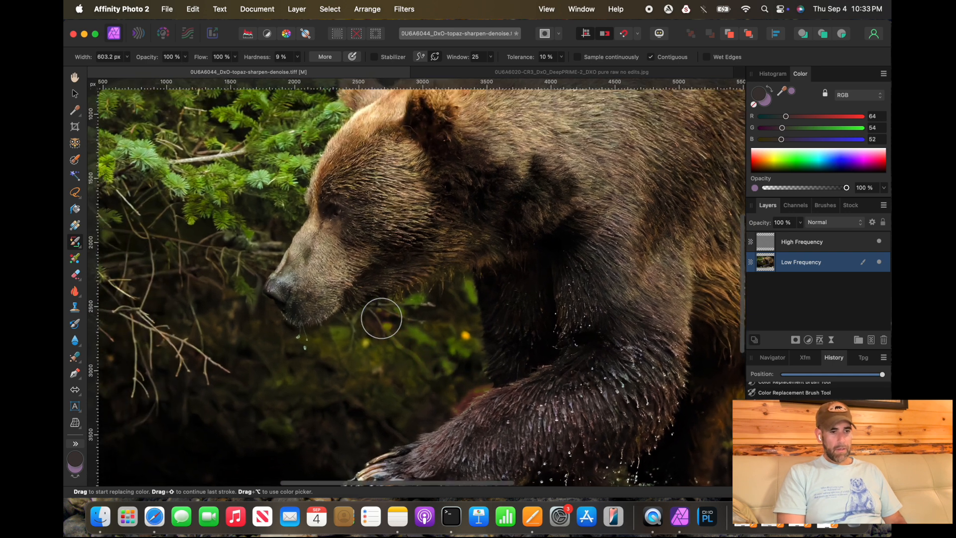
{"action": "scroll", "coordinate": [381, 319], "scroll_direction": "up", "scroll_amount": 5}
{"action": "scroll", "coordinate": [382, 318], "scroll_direction": "up", "scroll_amount": 5}
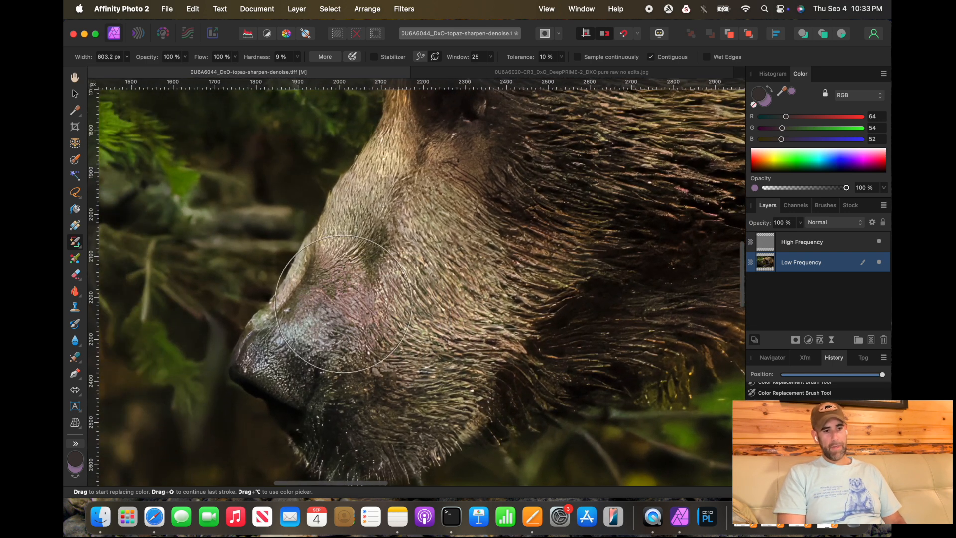
{"action": "key", "text": "x"}
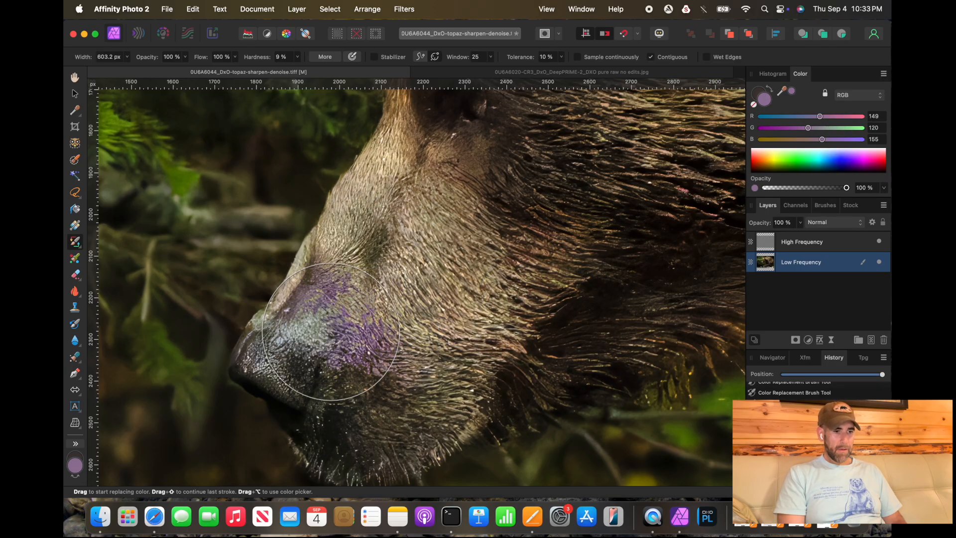
{"action": "key", "text": "bracketleft"}
{"action": "key", "text": "bracketleft"}
{"action": "key", "text": "bracketleft"}
{"action": "key", "text": "bracketleft"}
{"action": "key", "text": "bracketleft"}
{"action": "key", "text": "bracketleft"}
{"action": "key", "text": "bracketleft"}
{"action": "key", "text": "bracketleft"}
{"action": "key", "text": "bracketleft"}
{"action": "key", "text": "bracketleft"}
{"action": "key", "text": "bracketleft"}
{"action": "key", "text": "bracketleft"}
{"action": "key", "text": "bracketleft"}
{"action": "key", "text": "bracketleft"}
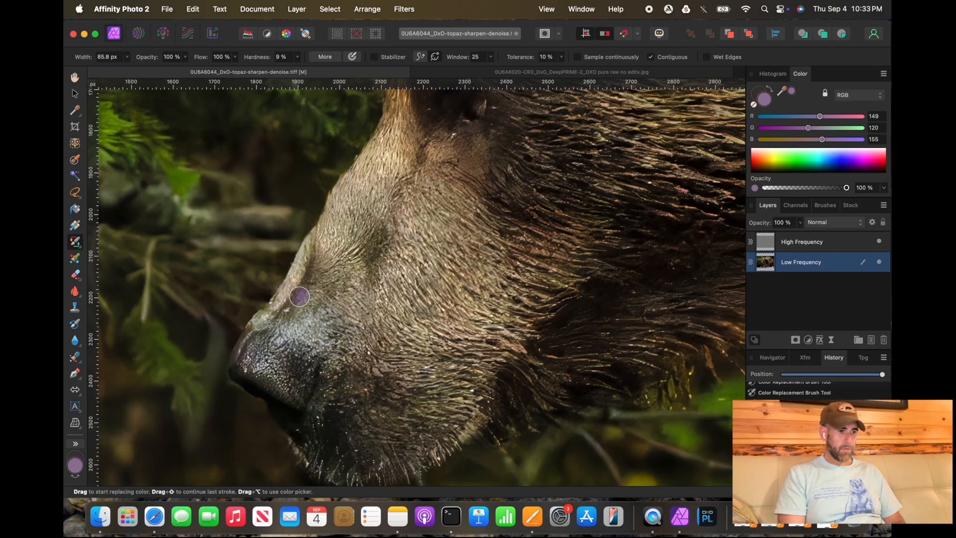
{"action": "left_click", "coordinate": [299, 298], "text": "alt"}
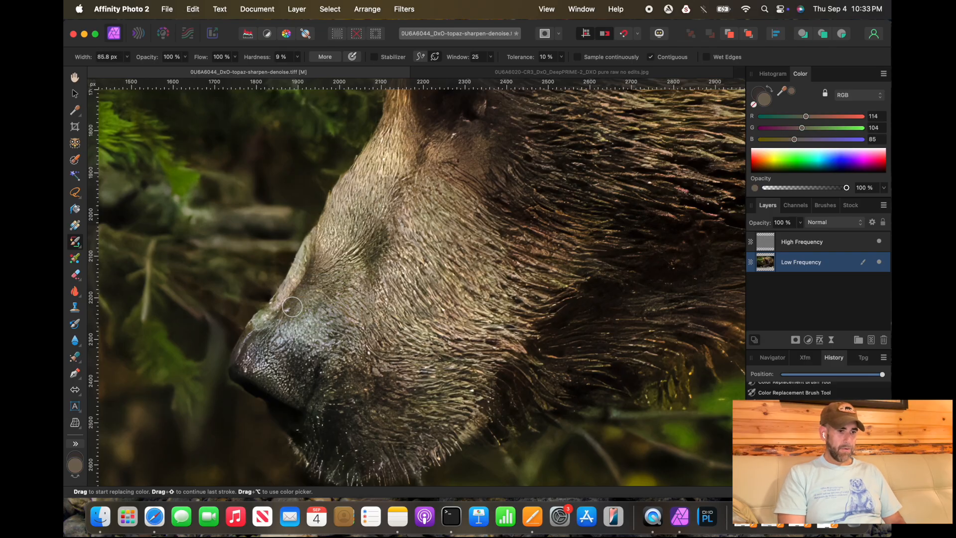
{"action": "left_click", "coordinate": [288, 311], "text": "alt"}
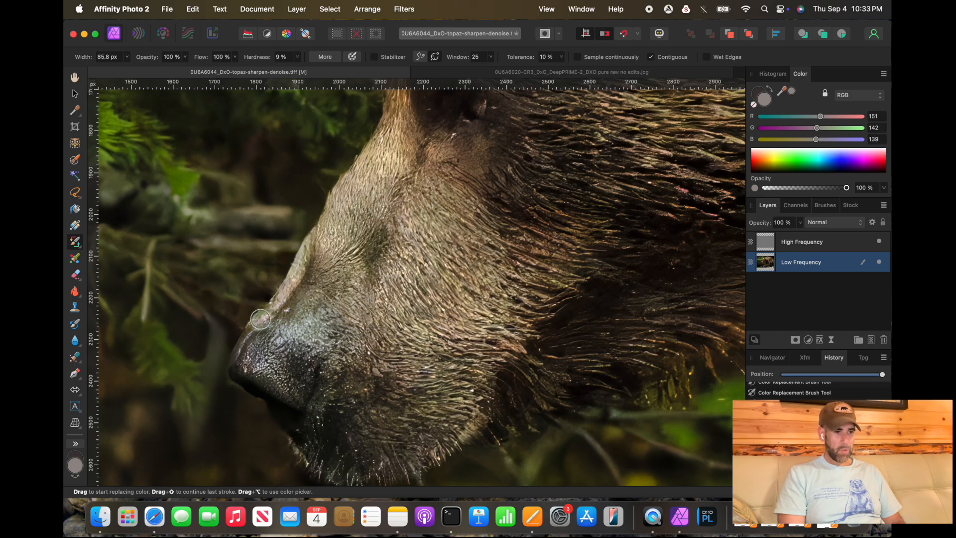
Step: Shrink the brush to about 32 px and sample several fur colours across the muzzle
{"action": "key", "text": "bracketleft"}
{"action": "key", "text": "bracketleft"}
{"action": "key", "text": "bracketleft"}
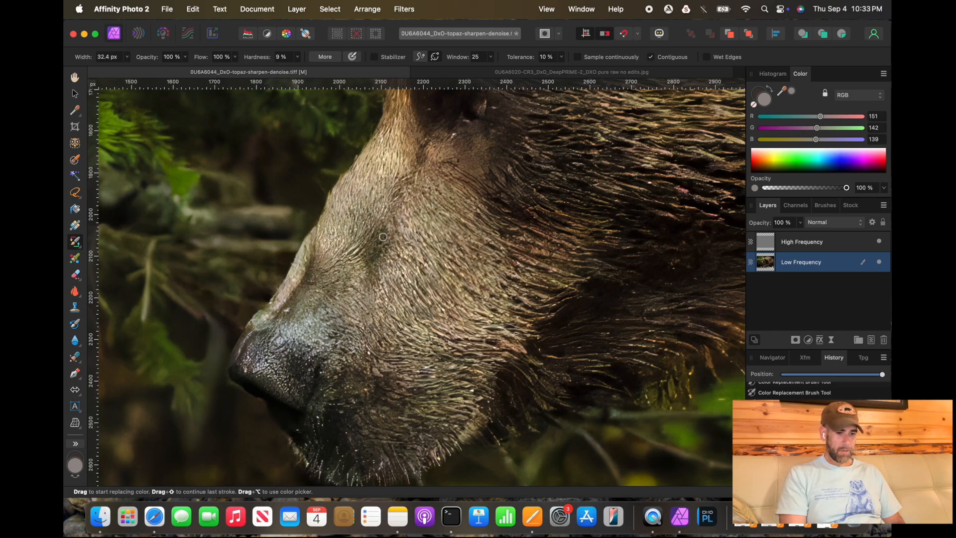
{"action": "left_click", "coordinate": [370, 247], "text": "alt"}
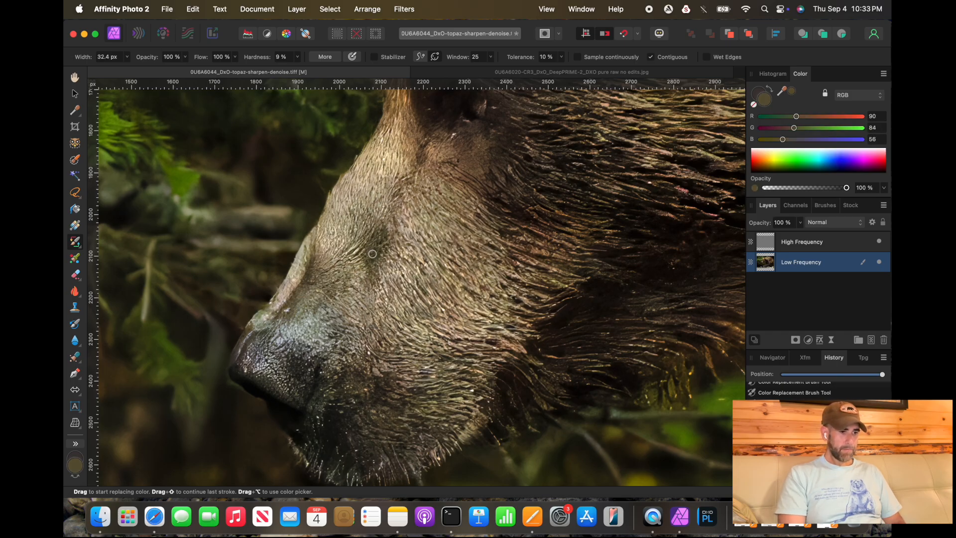
{"action": "left_click", "coordinate": [372, 253], "text": "alt"}
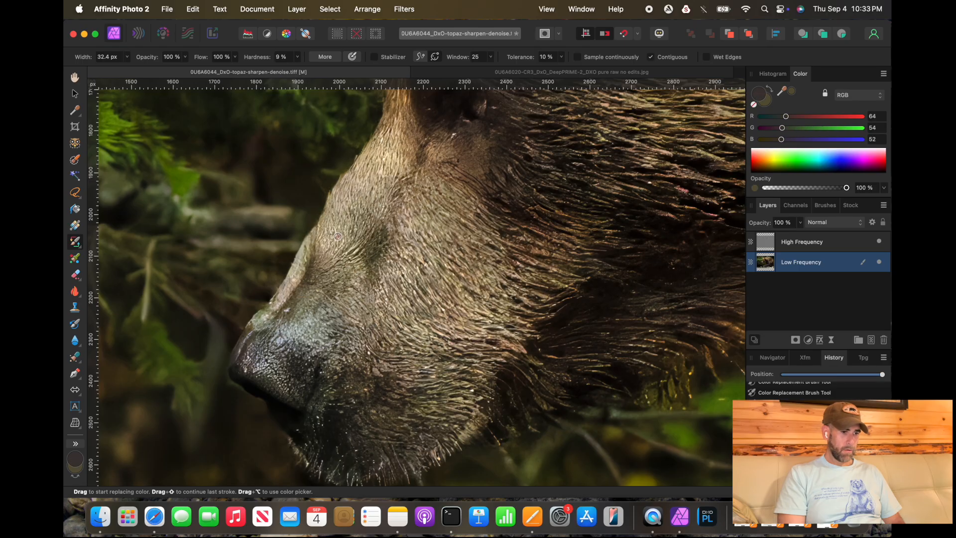
{"action": "left_click", "coordinate": [354, 299], "text": "alt"}
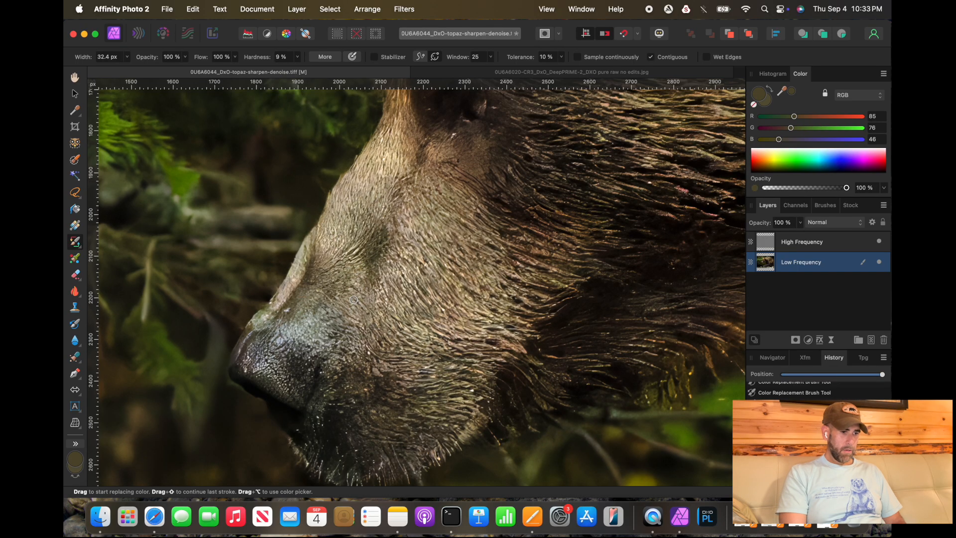
{"action": "left_click", "coordinate": [354, 307], "text": "alt"}
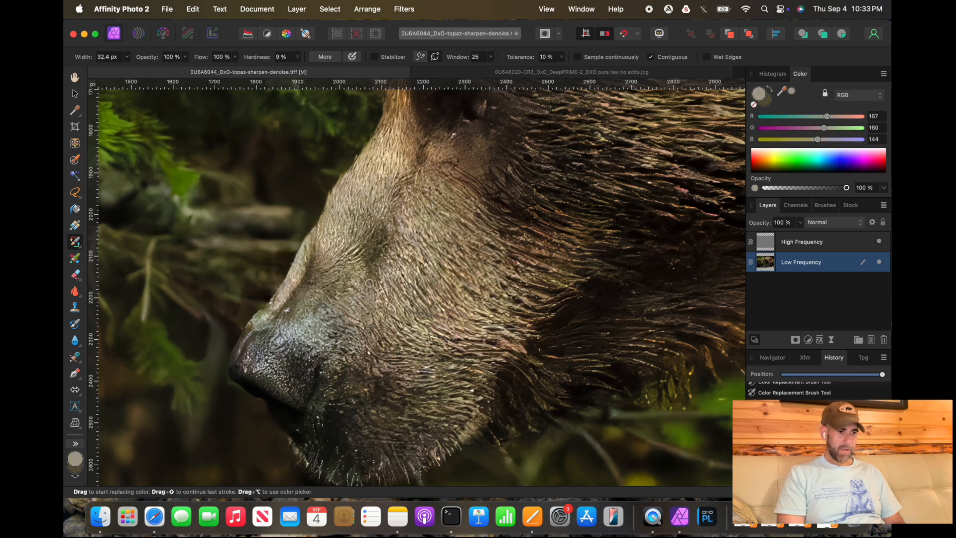
Step: Enlarge the brush to about 400 px and zoom out to review the muzzle and head
{"action": "key", "text": "]"}
{"action": "key", "text": "]"}
{"action": "key", "text": "]"}
{"action": "key", "text": "]"}
{"action": "key", "text": "]"}
{"action": "key", "text": "]"}
{"action": "key", "text": "]"}
{"action": "key", "text": "]"}
{"action": "key", "text": "]"}
{"action": "key", "text": "]"}
{"action": "key", "text": "]"}
{"action": "key", "text": "]"}
{"action": "key", "text": "]"}
{"action": "key", "text": "]"}
{"action": "key", "text": "]"}
{"action": "key", "text": "]"}
{"action": "key", "text": "]"}
{"action": "key", "text": "]"}
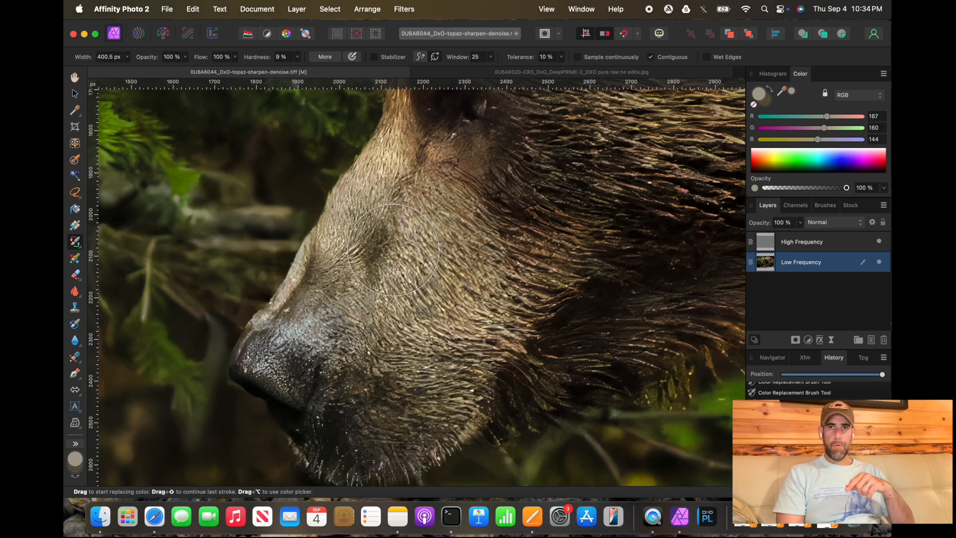
{"action": "scroll", "coordinate": [393, 250], "scroll_direction": "down", "scroll_amount": 10}
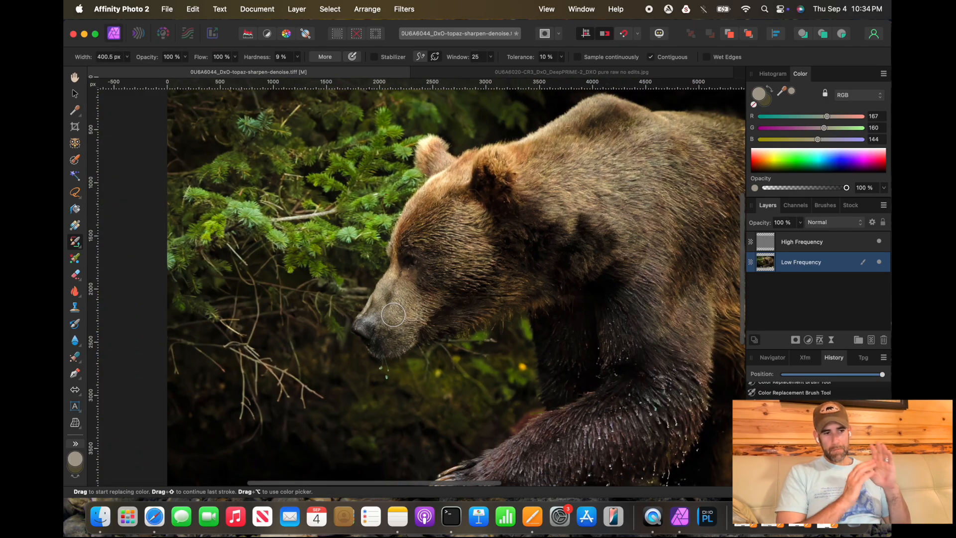
{"action": "scroll", "coordinate": [393, 315], "scroll_direction": "down", "scroll_amount": 3}
{"action": "scroll", "coordinate": [588, 291], "scroll_direction": "down", "scroll_amount": 3}
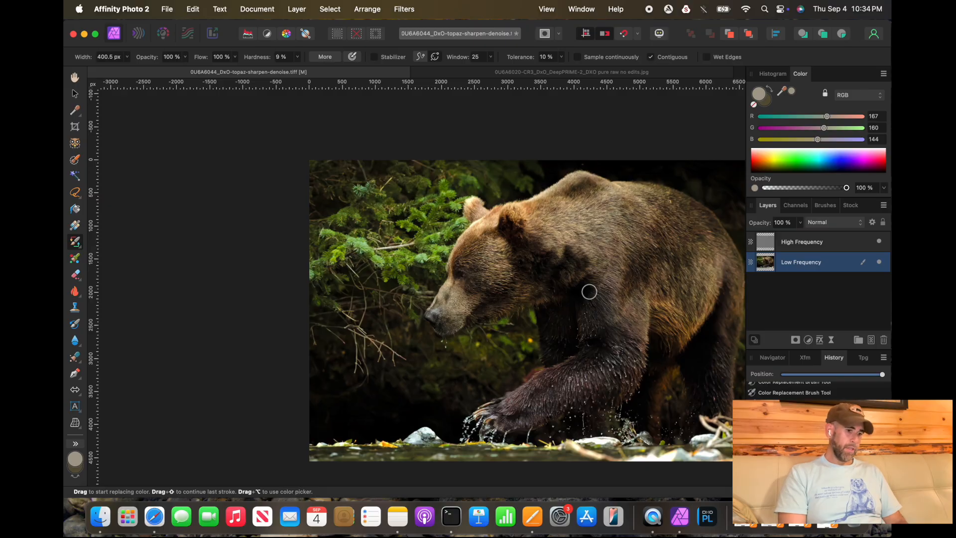
Step: Zoom into the shoulder hump, shrink the brush to about 128 px, and sample fur colours there
{"action": "scroll", "coordinate": [589, 291], "scroll_direction": "up", "scroll_amount": 10}
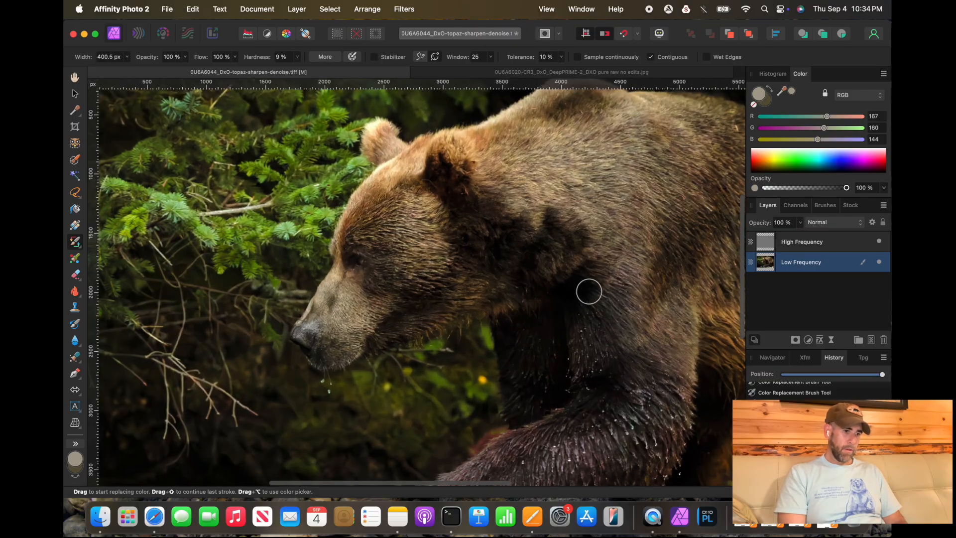
{"action": "scroll", "coordinate": [589, 291], "scroll_direction": "up", "scroll_amount": 2}
{"action": "scroll", "coordinate": [589, 291], "scroll_direction": "right", "scroll_amount": 1}
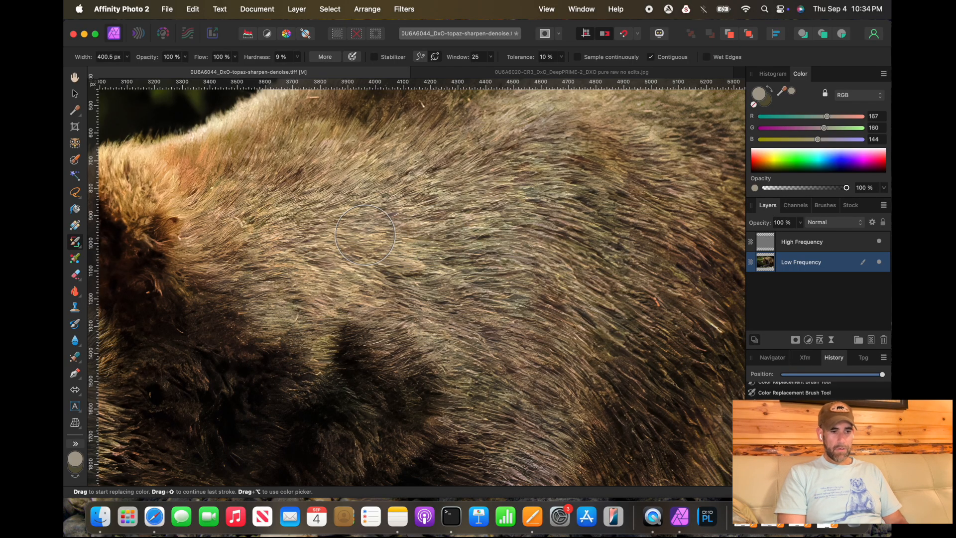
{"action": "key", "text": "bracketleft"}
{"action": "key", "text": "bracketleft"}
{"action": "key", "text": "bracketleft"}
{"action": "key", "text": "bracketleft"}
{"action": "key", "text": "bracketleft"}
{"action": "key", "text": "bracketleft"}
{"action": "key", "text": "bracketleft"}
{"action": "left_click", "coordinate": [406, 265], "text": "alt"}
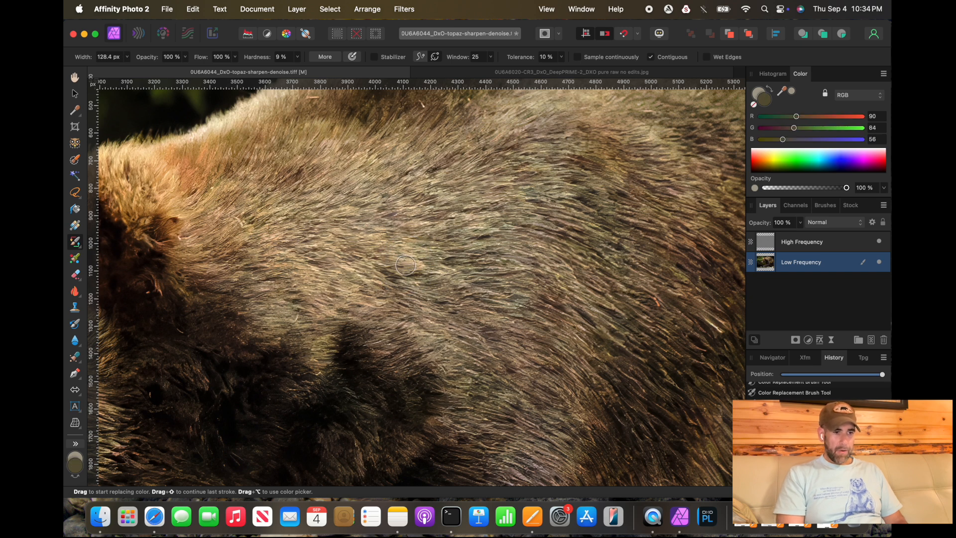
{"action": "left_click", "coordinate": [433, 258], "text": "alt"}
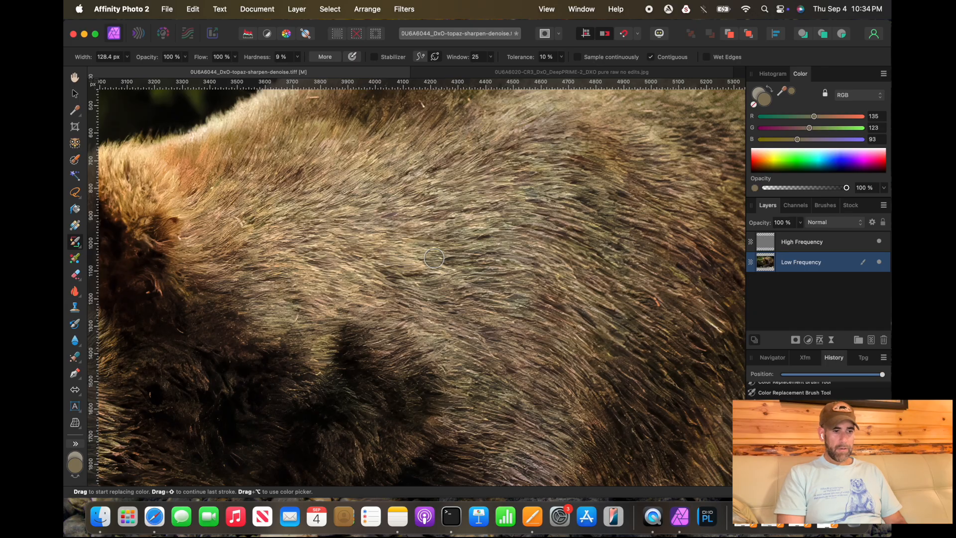
Step: Open the Color Chooser for the primary colour, shrink the brush to about 93 px, and sample lighter hump fur
{"action": "double_click", "coordinate": [768, 104]}
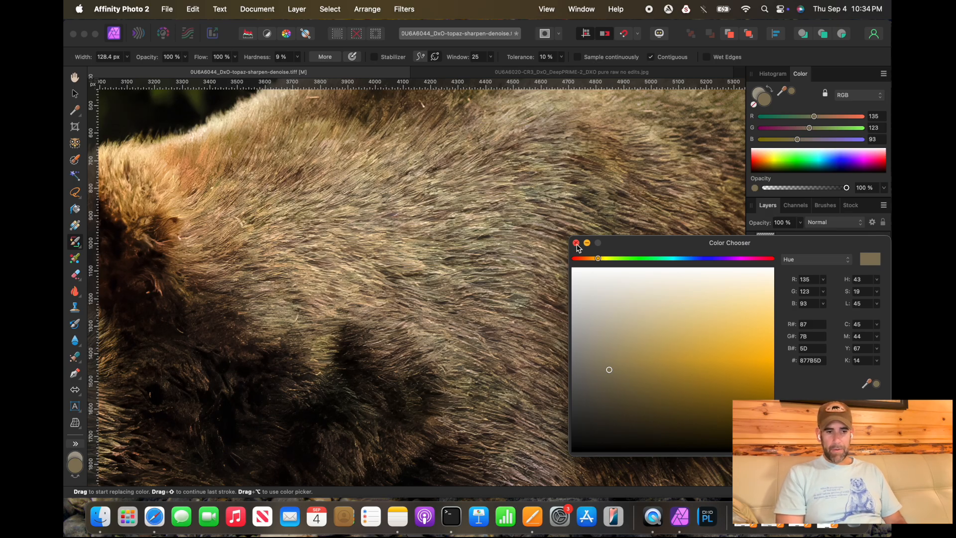
{"action": "key", "text": "["}
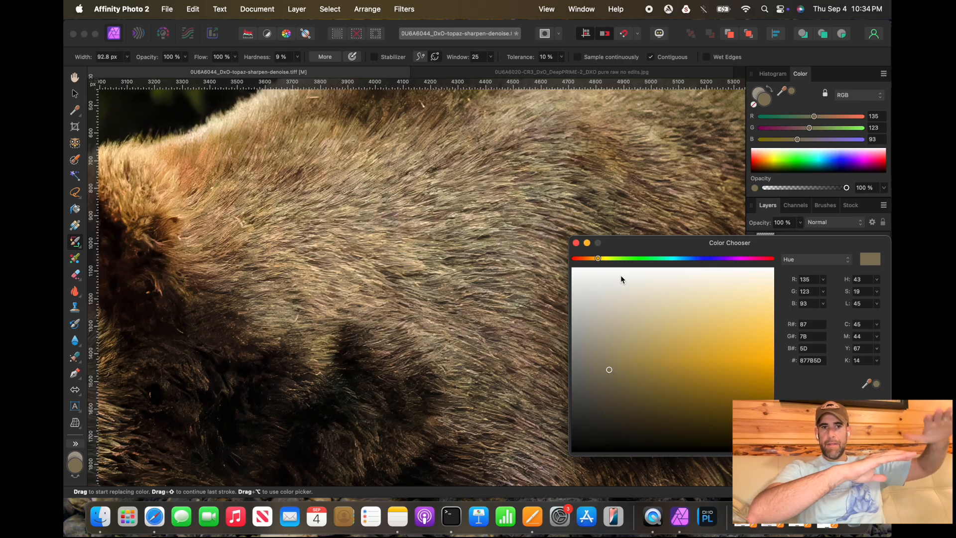
{"action": "left_click", "coordinate": [427, 283], "text": "alt"}
{"action": "left_click", "coordinate": [428, 275], "text": "alt"}
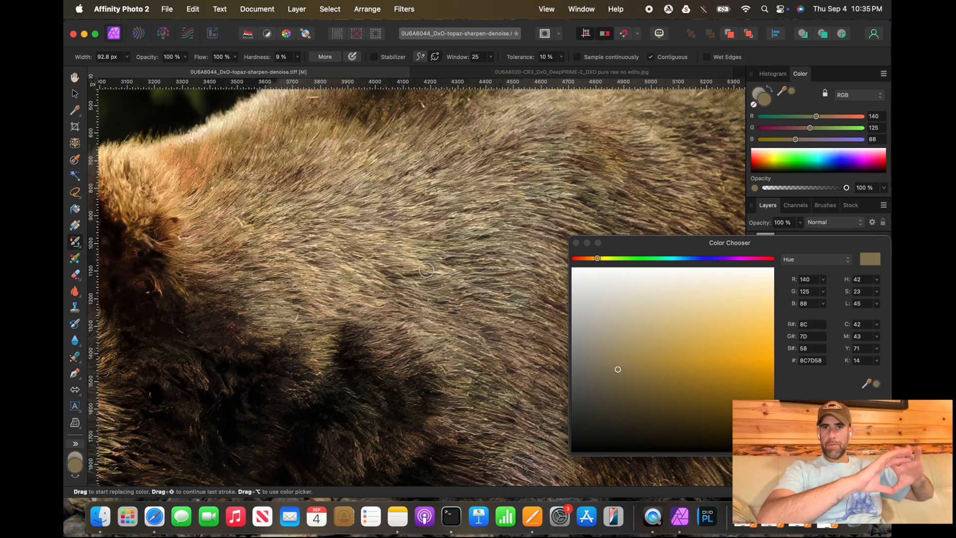
{"action": "left_click", "coordinate": [428, 264], "text": "alt"}
{"action": "left_click", "coordinate": [429, 252], "text": "alt"}
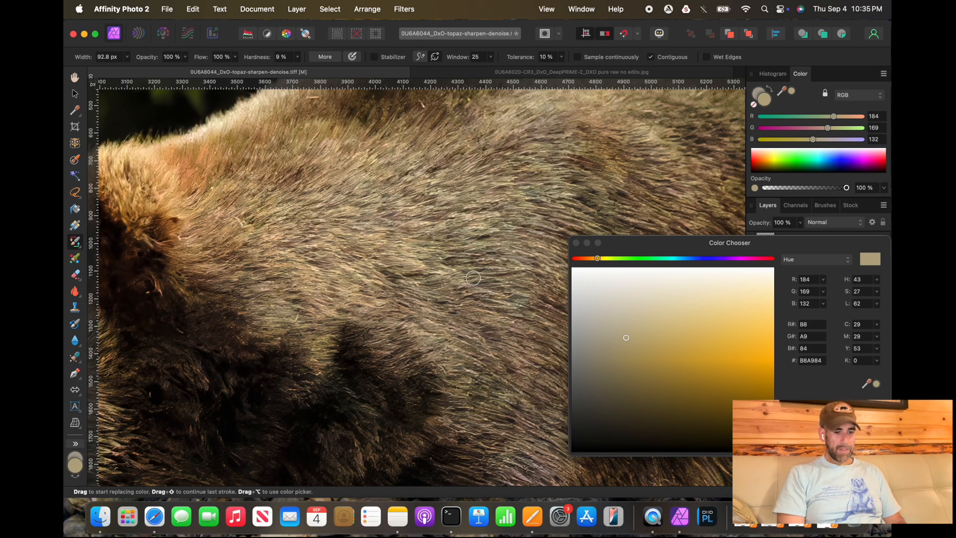
Step: Shrink the brush to about 41 px and sample fur colours on the hump at a closer zoom
{"action": "key", "text": "["}
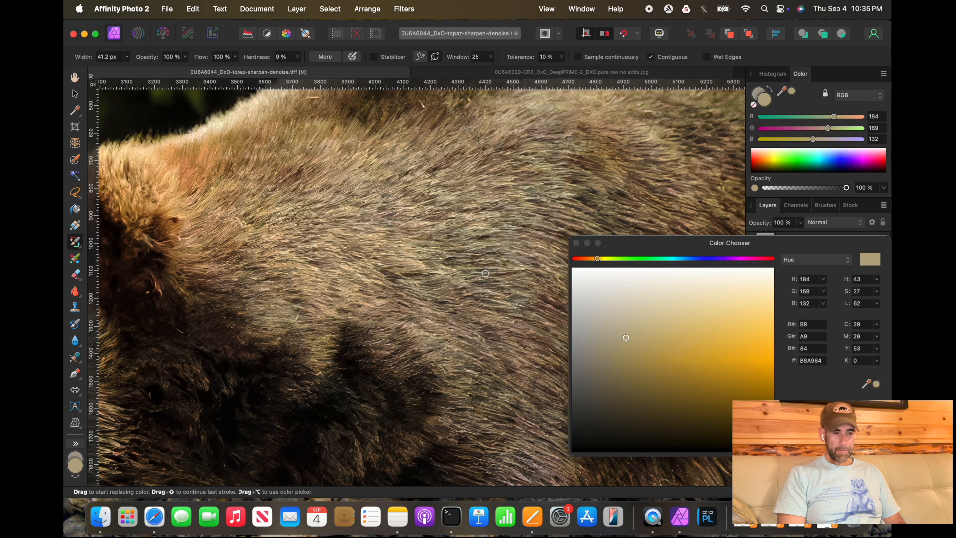
{"action": "left_click", "coordinate": [469, 276], "text": "alt"}
{"action": "left_click", "coordinate": [431, 280], "text": "alt"}
{"action": "left_click", "coordinate": [430, 277], "text": "alt"}
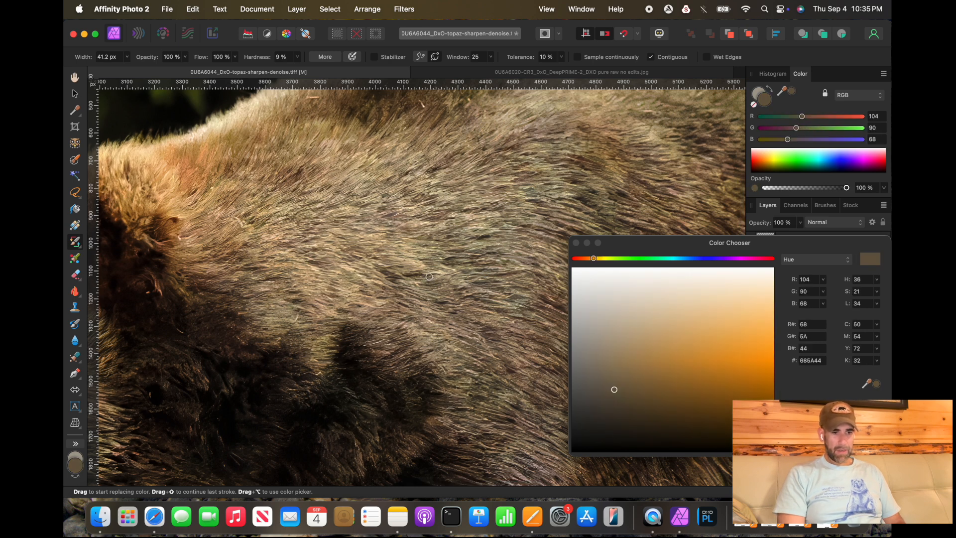
{"action": "scroll", "coordinate": [442, 262], "scroll_direction": "up", "scroll_amount": 3}
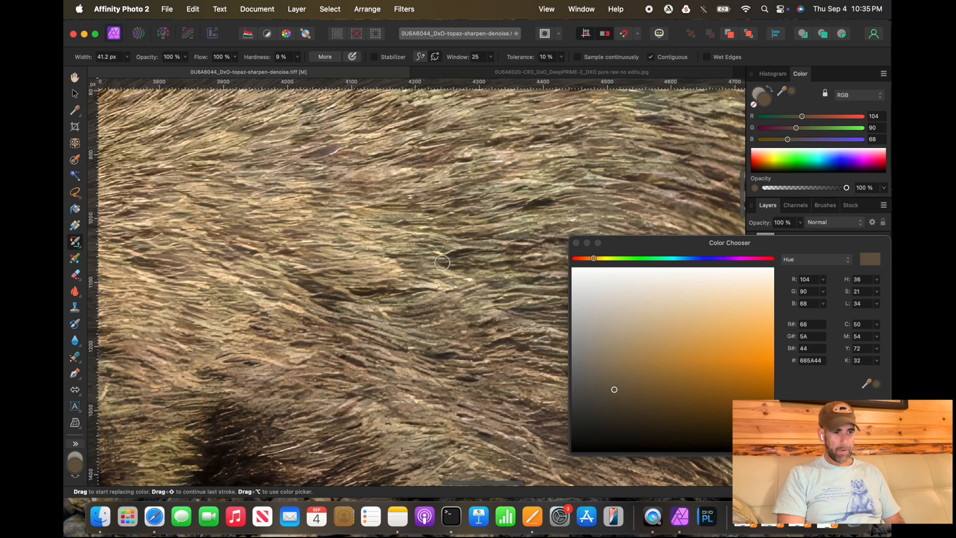
{"action": "left_click", "coordinate": [415, 299], "text": "alt"}
{"action": "left_click", "coordinate": [396, 300], "text": "alt"}
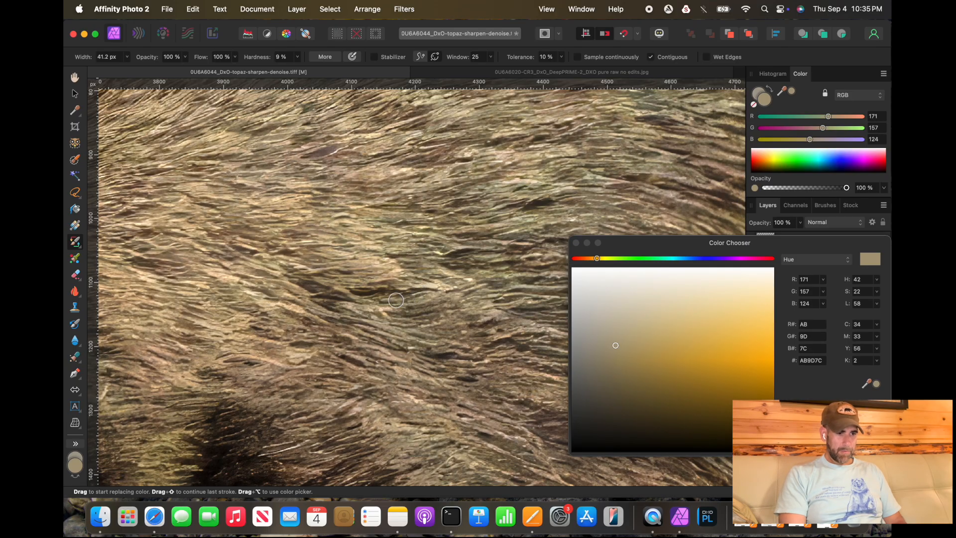
Step: Zoom around the top of the back and sample further fur colours along it
{"action": "scroll", "coordinate": [369, 384], "scroll_direction": "down", "scroll_amount": 6}
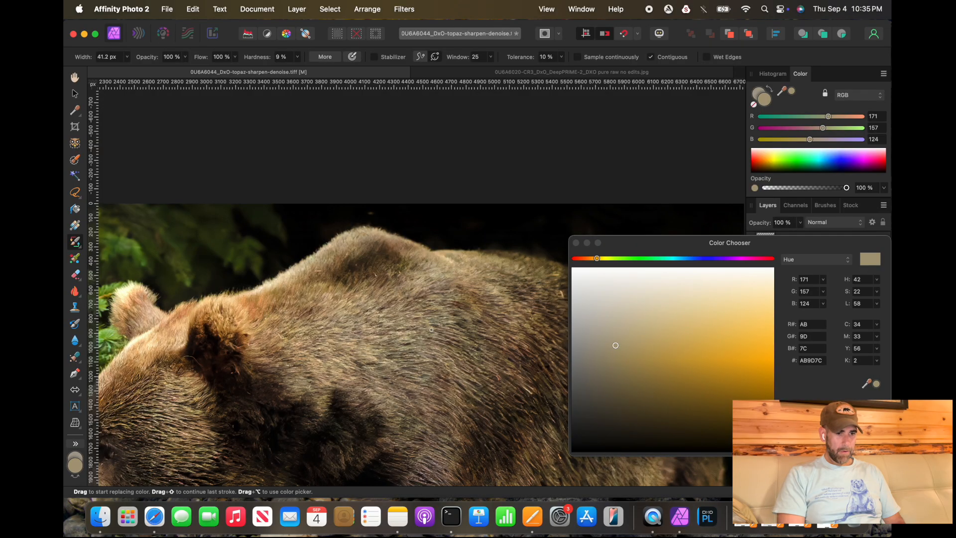
{"action": "scroll", "coordinate": [462, 321], "scroll_direction": "up", "scroll_amount": 6}
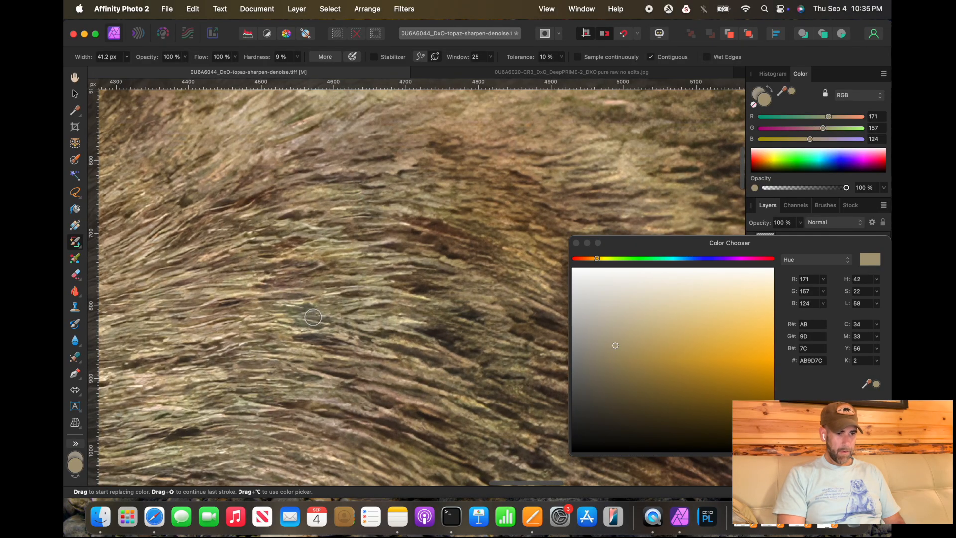
{"action": "left_click", "coordinate": [312, 317], "text": "alt"}
{"action": "scroll", "coordinate": [312, 317], "scroll_direction": "down", "scroll_amount": 4}
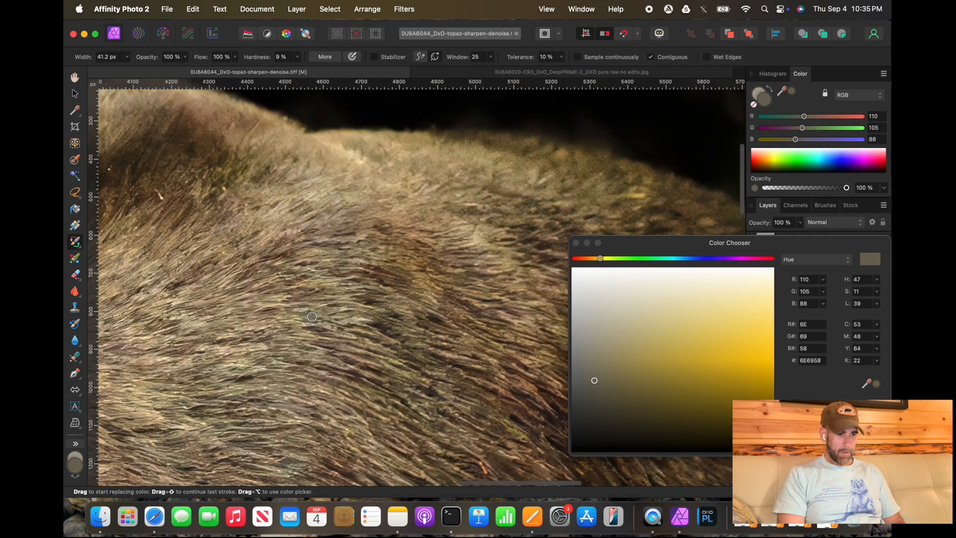
{"action": "left_click", "coordinate": [465, 308], "text": "alt"}
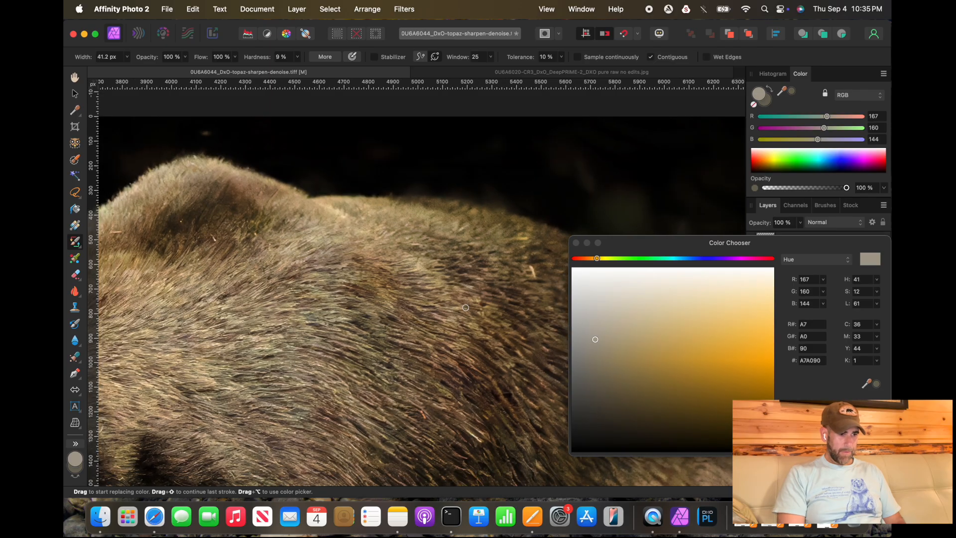
{"action": "scroll", "coordinate": [287, 337], "scroll_direction": "up", "scroll_amount": 3}
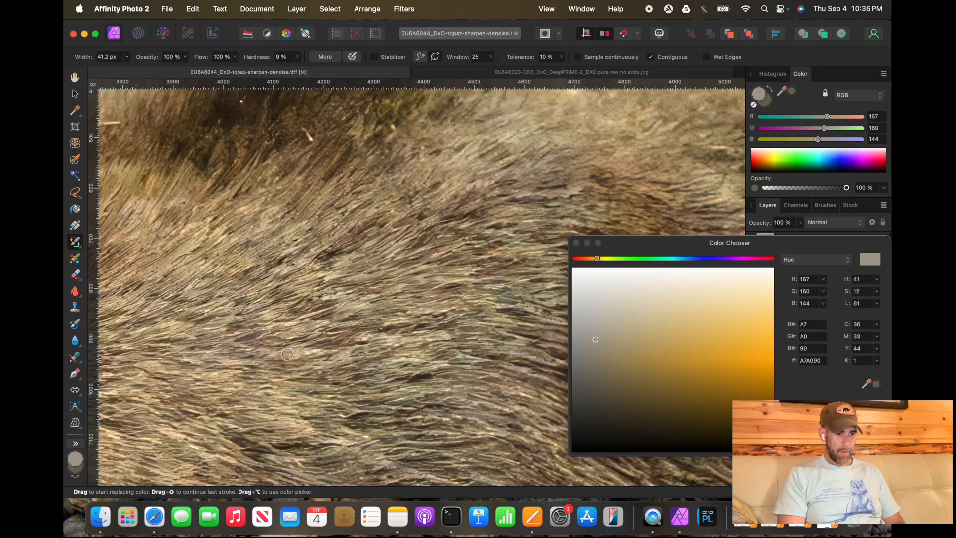
Step: Sample a hump fur colour, enlarge the brush to about 891 px and close the Color Chooser
{"action": "left_click", "coordinate": [288, 354], "text": "alt"}
{"action": "scroll", "coordinate": [287, 354], "scroll_direction": "down", "scroll_amount": 4}
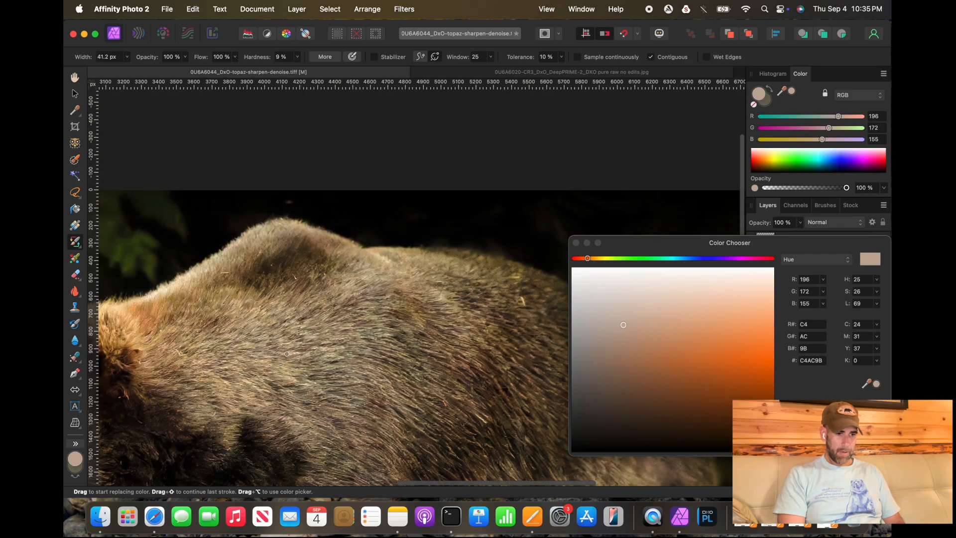
{"action": "key", "text": "]"}
{"action": "key", "text": "]"}
{"action": "key", "text": "]"}
{"action": "key", "text": "]"}
{"action": "key", "text": "]"}
{"action": "key", "text": "]"}
{"action": "key", "text": "]"}
{"action": "key", "text": "]"}
{"action": "key", "text": "]"}
{"action": "key", "text": "]"}
{"action": "key", "text": "]"}
{"action": "key", "text": "]"}
{"action": "key", "text": "]"}
{"action": "key", "text": "]"}
{"action": "key", "text": "]"}
{"action": "key", "text": "]"}
{"action": "key", "text": "]"}
{"action": "key", "text": "]"}
{"action": "key", "text": "]"}
{"action": "key", "text": "]"}
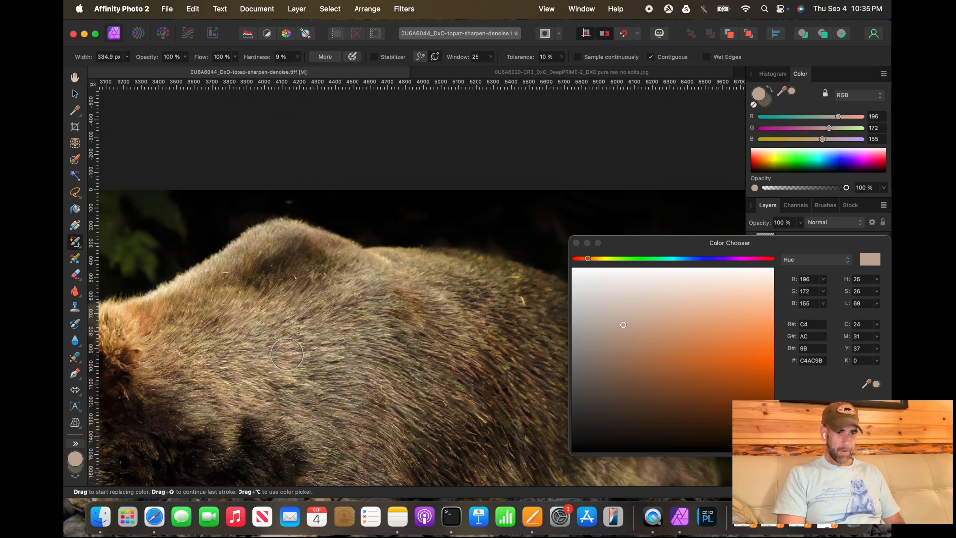
{"action": "key", "text": "]"}
{"action": "left_click", "coordinate": [576, 242]}
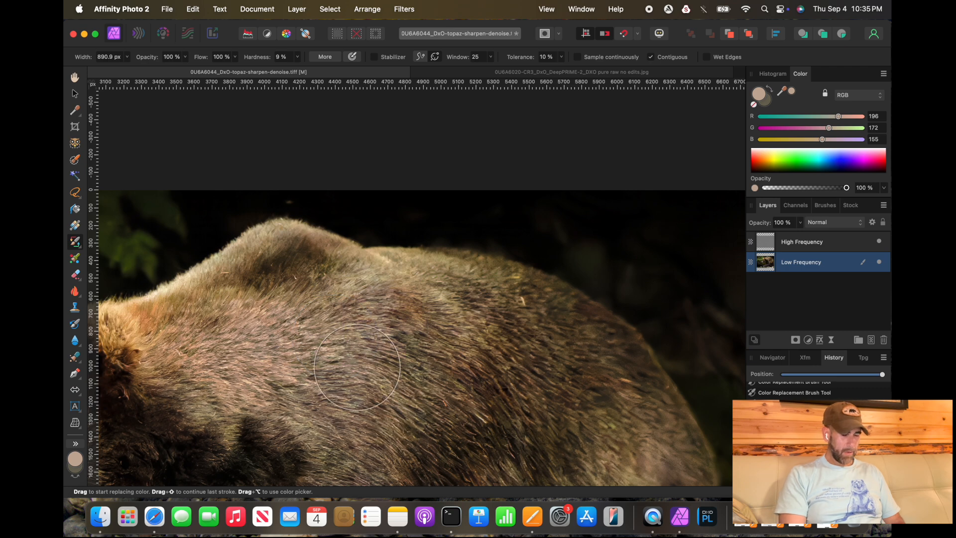
Step: Undo the last colour replacement stroke on the bear
{"action": "scroll", "coordinate": [305, 376], "scroll_direction": "down", "scroll_amount": 6}
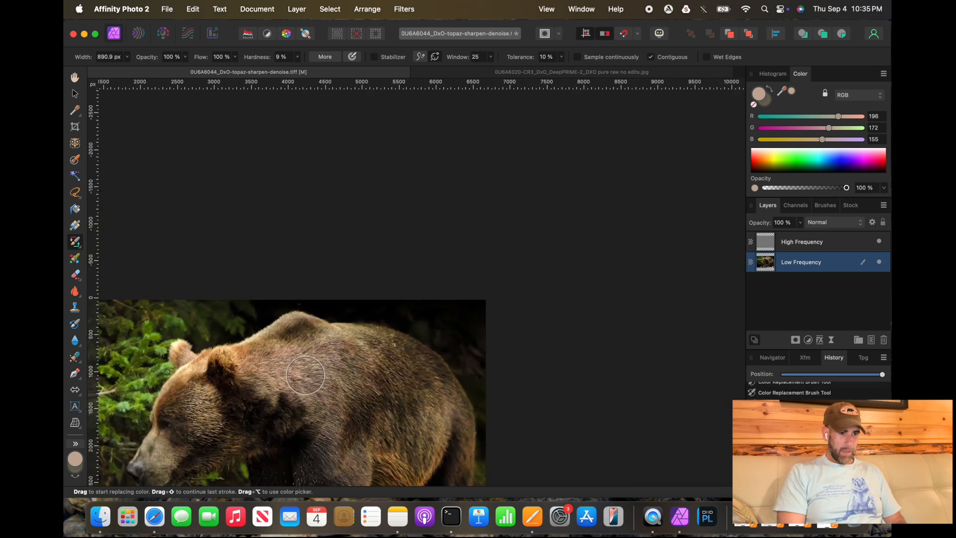
{"action": "scroll", "coordinate": [452, 376], "scroll_direction": "up", "scroll_amount": 3}
{"action": "scroll", "coordinate": [452, 376], "scroll_direction": "down", "scroll_amount": 5}
{"action": "scroll", "coordinate": [452, 376], "scroll_direction": "left", "scroll_amount": 6}
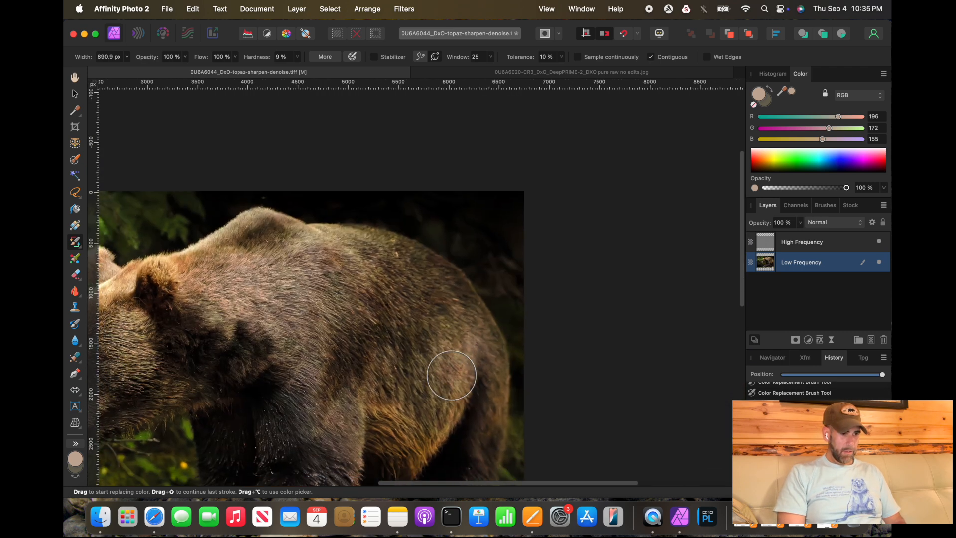
{"action": "scroll", "coordinate": [329, 327], "scroll_direction": "down", "scroll_amount": 1}
{"action": "scroll", "coordinate": [330, 328], "scroll_direction": "left", "scroll_amount": 1}
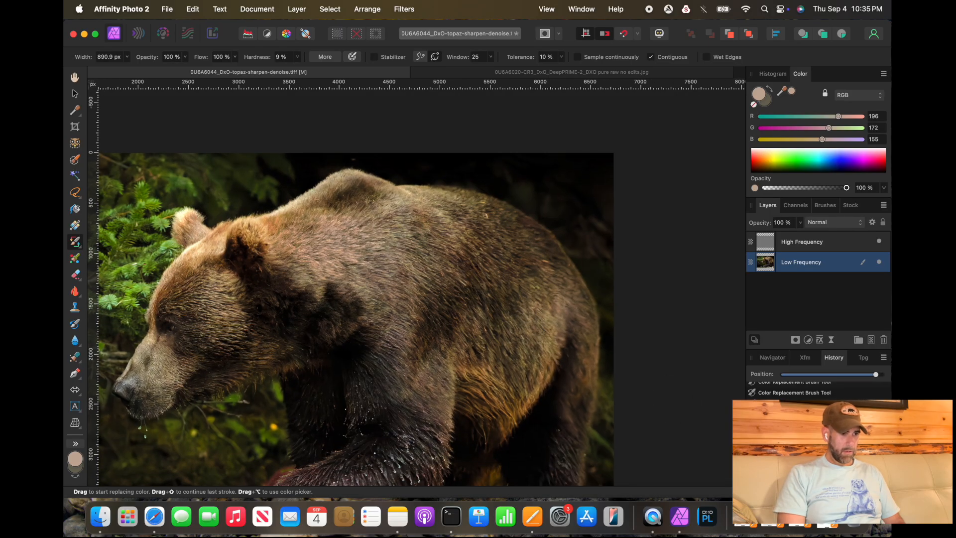
{"action": "key", "text": "super+z"}
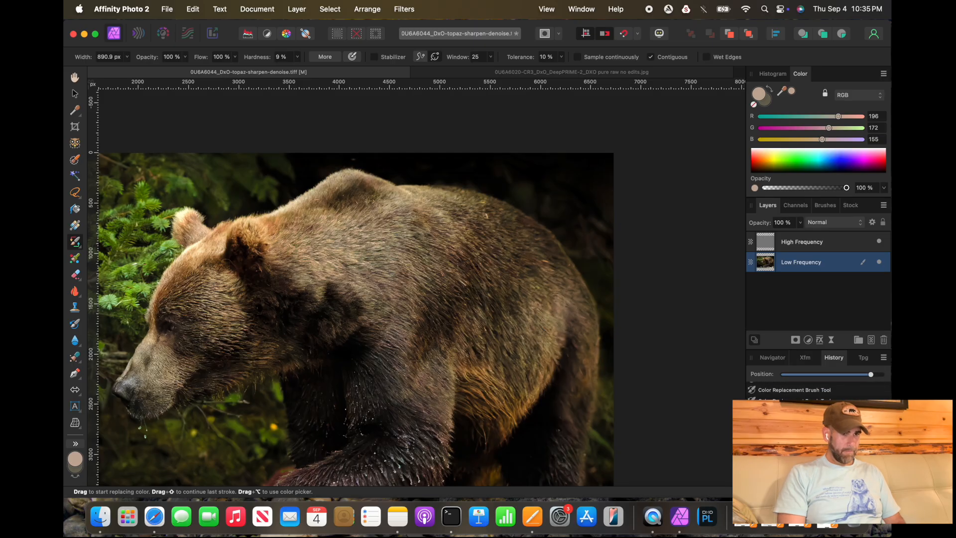
Step: Paint colour replacement strokes across the shoulder fur, resampling a darker fur colour between strokes
{"action": "scroll", "coordinate": [367, 269], "scroll_direction": "up", "scroll_amount": 3}
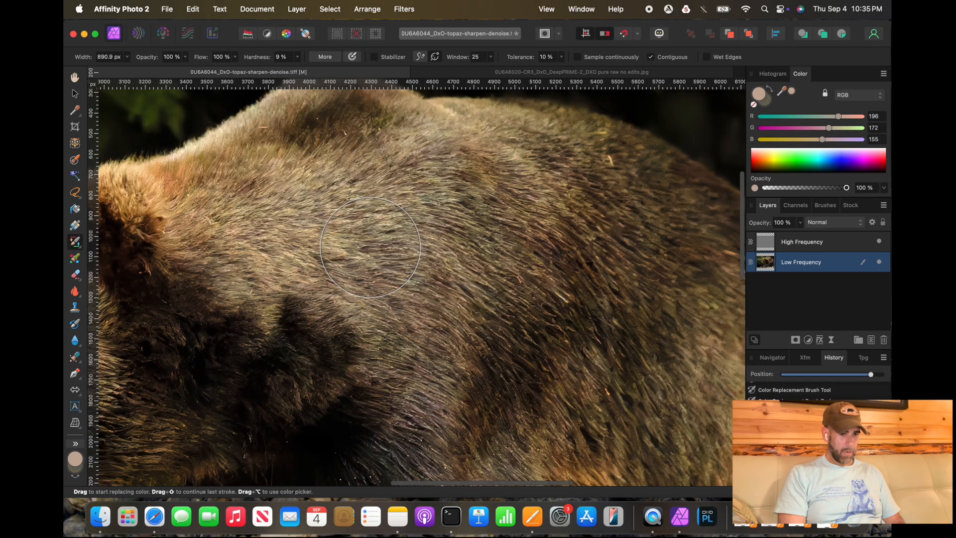
{"action": "scroll", "coordinate": [370, 247], "scroll_direction": "up", "scroll_amount": 1}
{"action": "scroll", "coordinate": [370, 247], "scroll_direction": "left", "scroll_amount": 1}
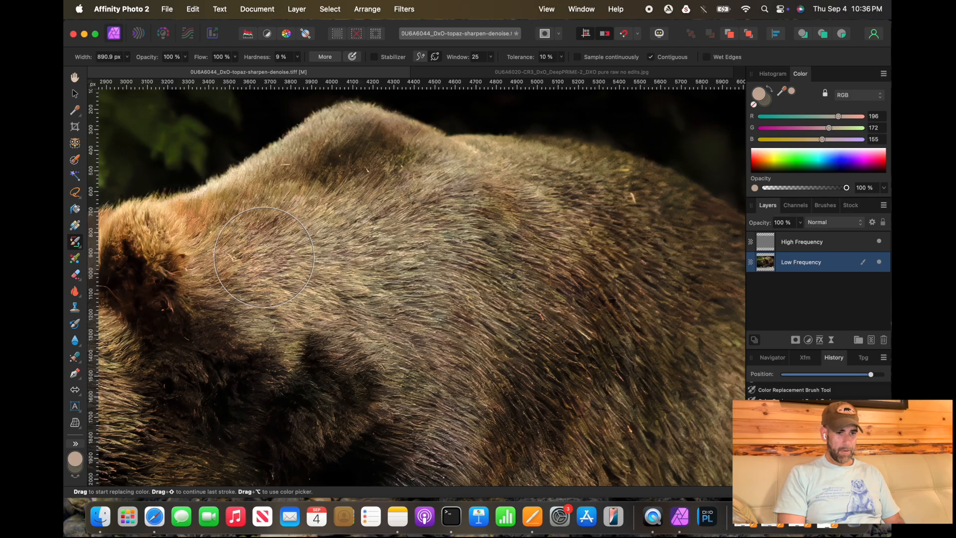
{"action": "left_click_drag", "start_coordinate": [264, 257], "coordinate": [323, 299]}
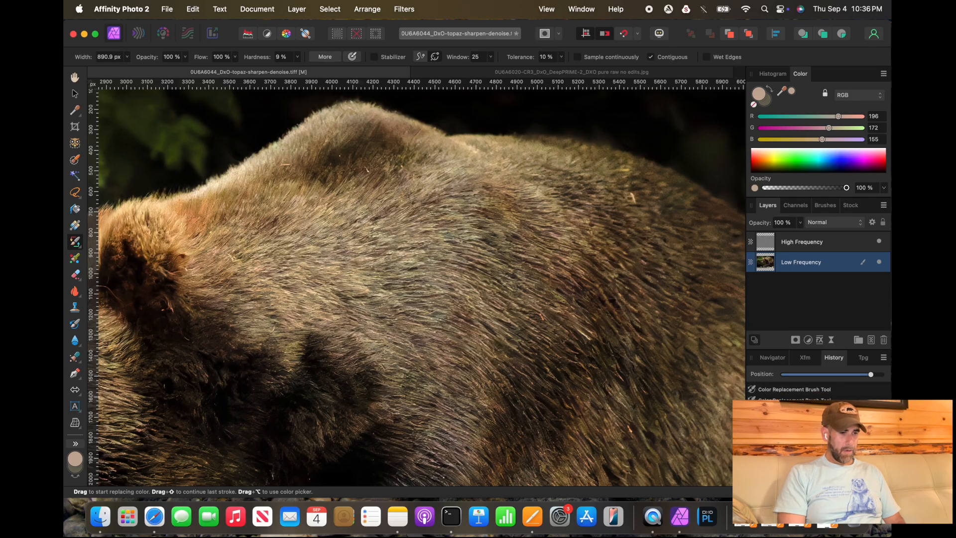
{"action": "left_click", "coordinate": [289, 280], "text": "alt"}
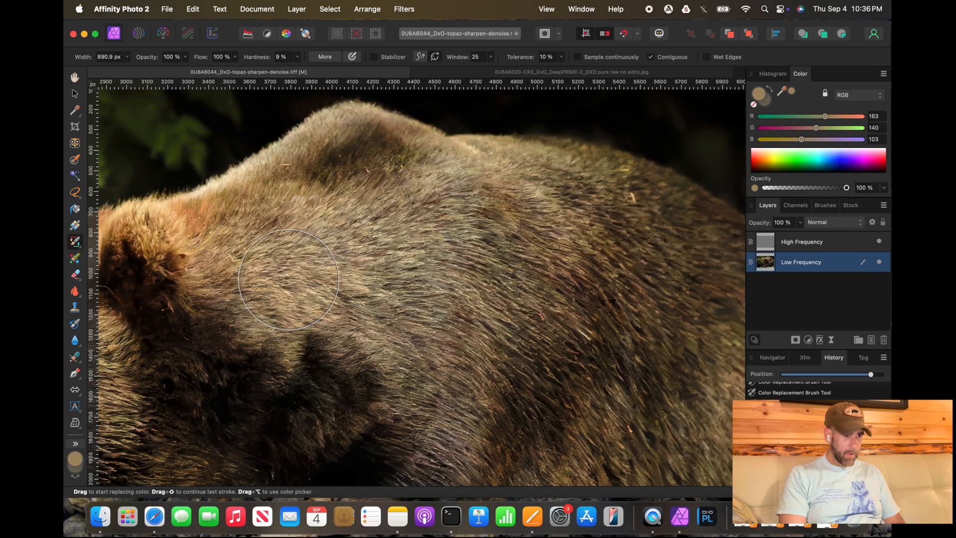
{"action": "mouse_move", "coordinate": [289, 280]}
{"action": "left_mouse_down"}
{"action": "mouse_move", "coordinate": [393, 284]}
{"action": "mouse_move", "coordinate": [362, 300]}
{"action": "mouse_move", "coordinate": [380, 290]}
{"action": "left_mouse_up"}
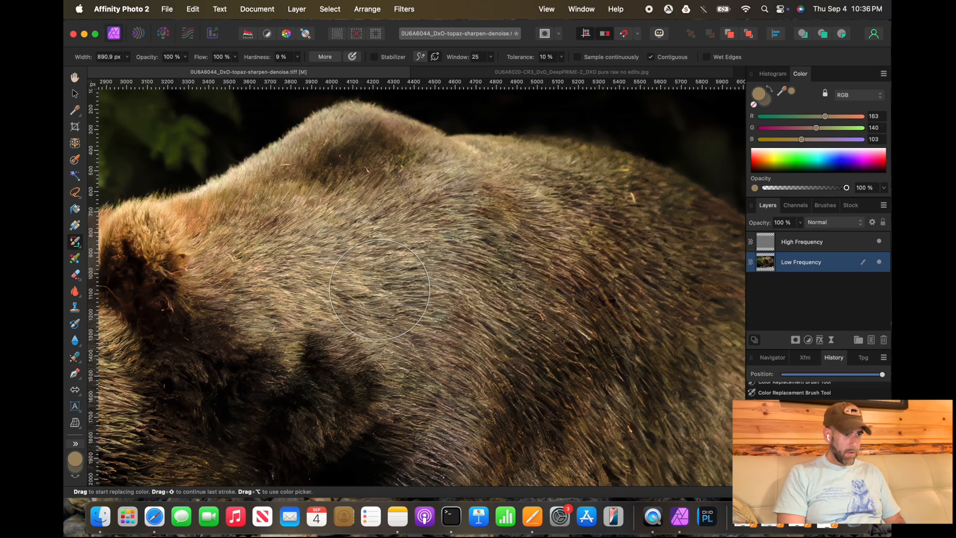
Step: Shrink the brush to about 206 px and sample a fur colour on the side of the head
{"action": "scroll", "coordinate": [379, 289], "scroll_direction": "down", "scroll_amount": 1}
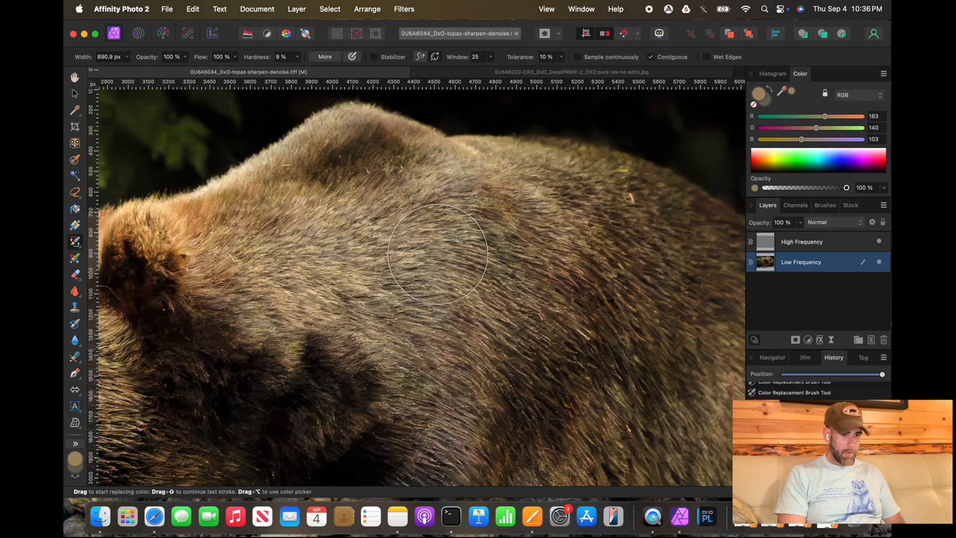
{"action": "scroll", "coordinate": [252, 241], "scroll_direction": "right", "scroll_amount": 1}
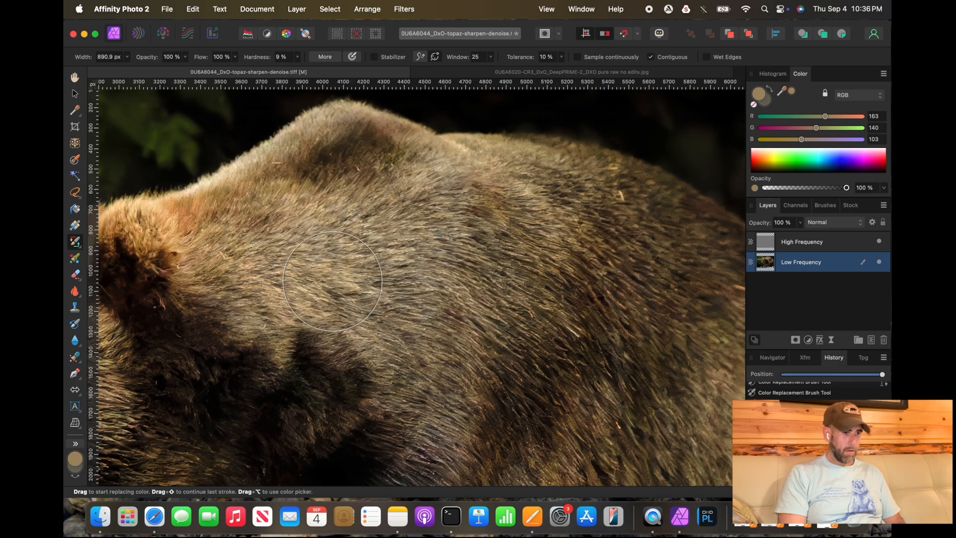
{"action": "scroll", "coordinate": [333, 281], "scroll_direction": "down", "scroll_amount": 5}
{"action": "scroll", "coordinate": [412, 347], "scroll_direction": "up", "scroll_amount": 3}
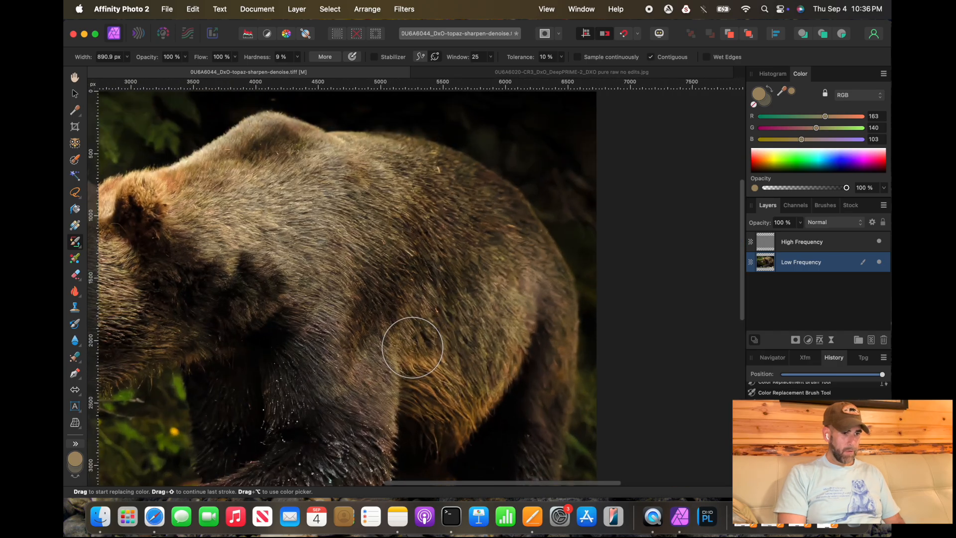
{"action": "scroll", "coordinate": [413, 347], "scroll_direction": "left", "scroll_amount": 3}
{"action": "scroll", "coordinate": [412, 347], "scroll_direction": "left", "scroll_amount": 3}
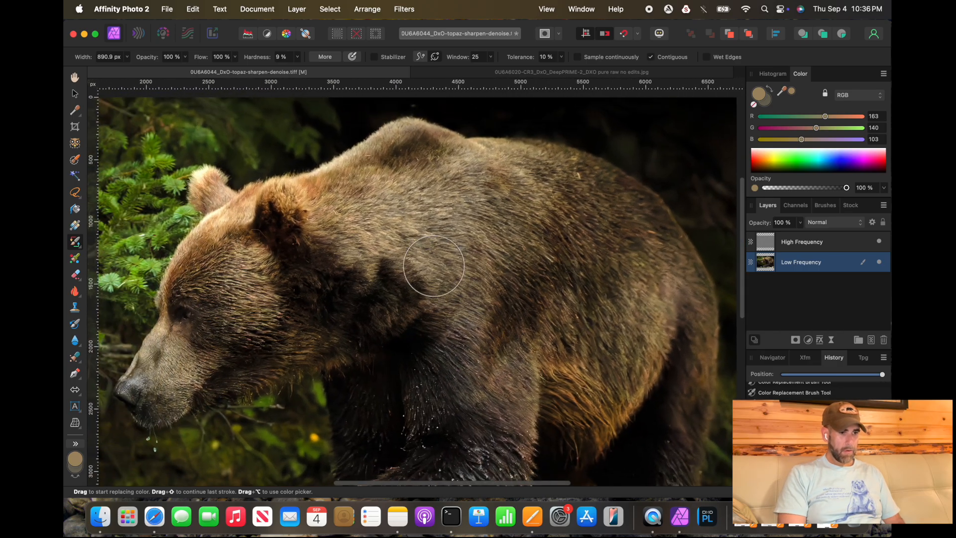
{"action": "scroll", "coordinate": [358, 324], "scroll_direction": "up", "scroll_amount": 3}
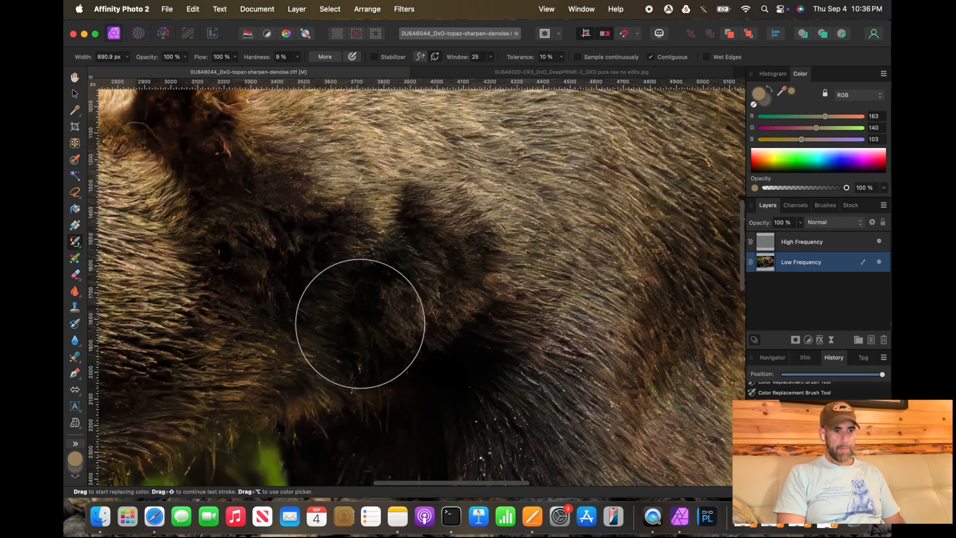
{"action": "scroll", "coordinate": [359, 321], "scroll_direction": "left", "scroll_amount": 5}
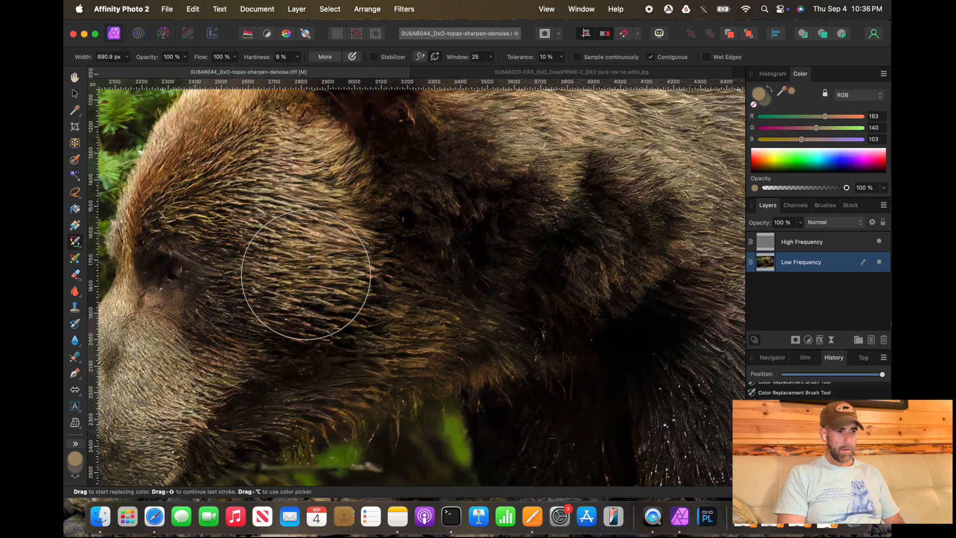
{"action": "scroll", "coordinate": [311, 275], "scroll_direction": "left", "scroll_amount": 2}
{"action": "scroll", "coordinate": [311, 276], "scroll_direction": "up", "scroll_amount": 1}
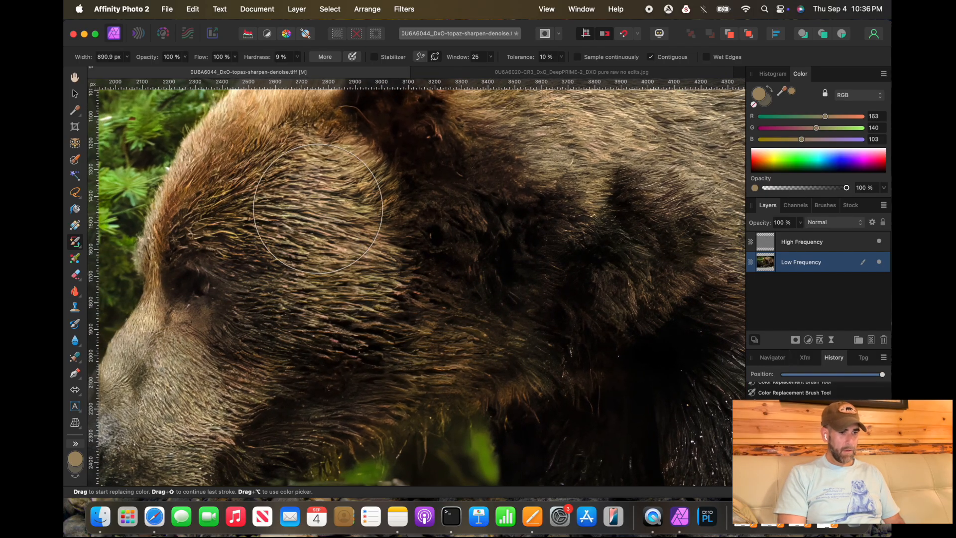
{"action": "key", "text": "["}
{"action": "key", "text": "["}
{"action": "key", "text": "["}
{"action": "key", "text": "["}
{"action": "key", "text": "["}
{"action": "key", "text": "["}
{"action": "key", "text": "["}
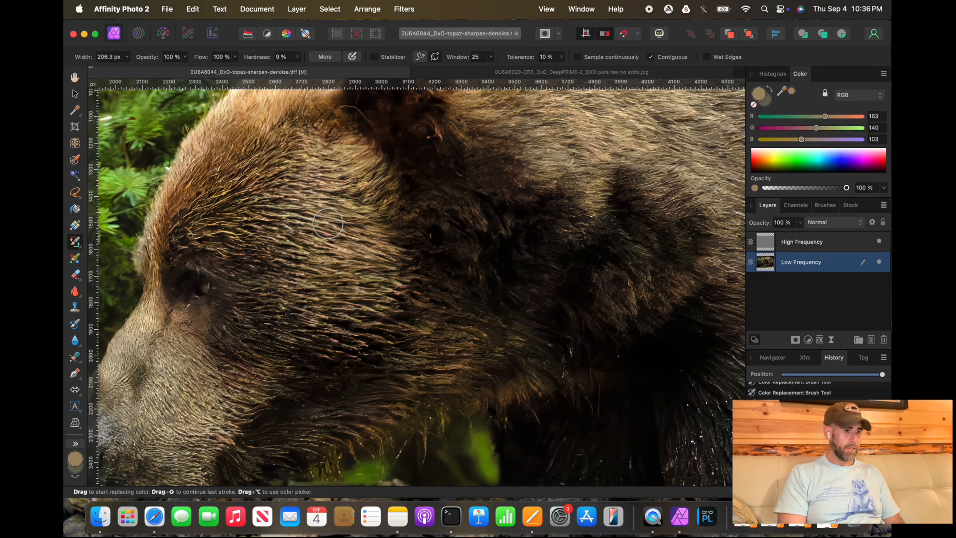
{"action": "left_click", "coordinate": [336, 227], "text": "alt"}
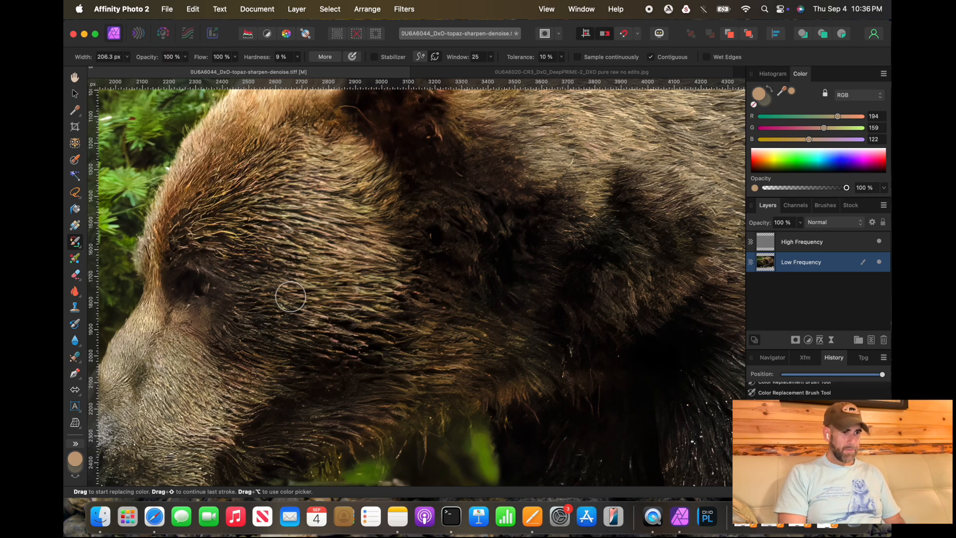
Step: Sample dark front-leg fur colours into both the primary and secondary colour swatches
{"action": "scroll", "coordinate": [363, 282], "scroll_direction": "down", "scroll_amount": 1}
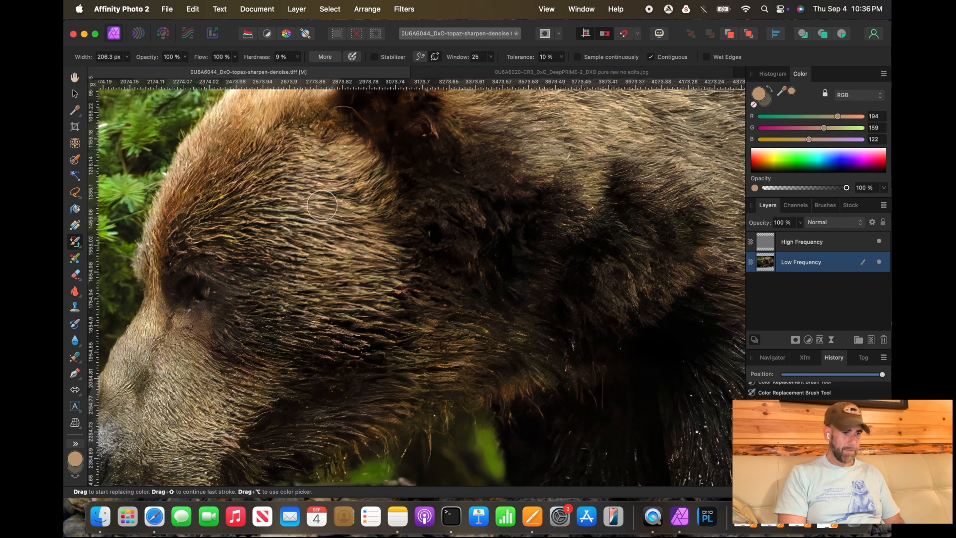
{"action": "scroll", "coordinate": [337, 333], "scroll_direction": "down", "scroll_amount": 10}
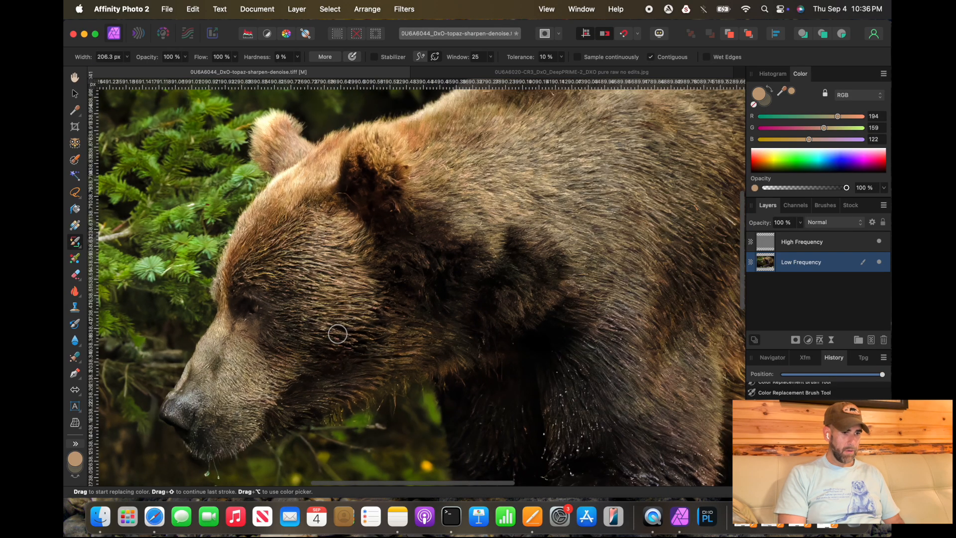
{"action": "scroll", "coordinate": [338, 334], "scroll_direction": "down", "scroll_amount": 2}
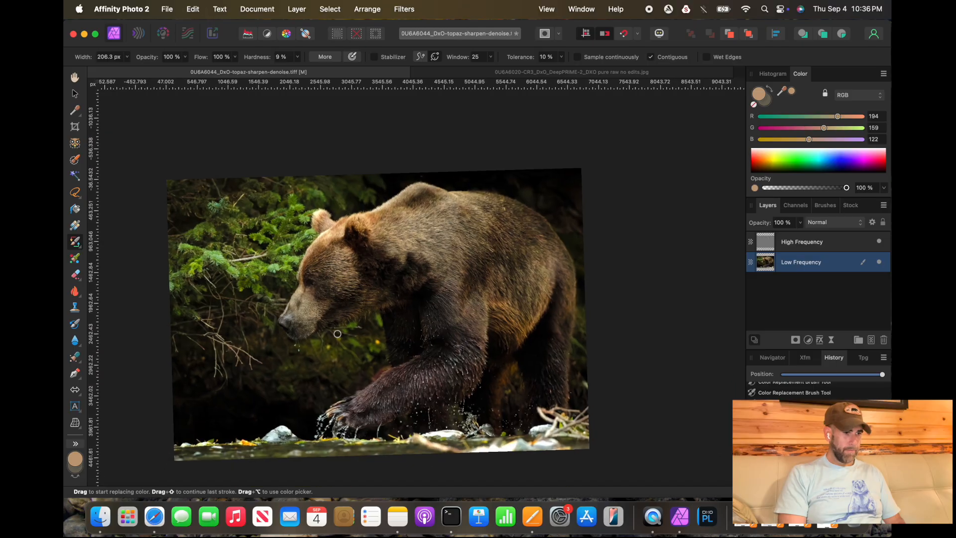
{"action": "scroll", "coordinate": [337, 333], "scroll_direction": "up", "scroll_amount": 10}
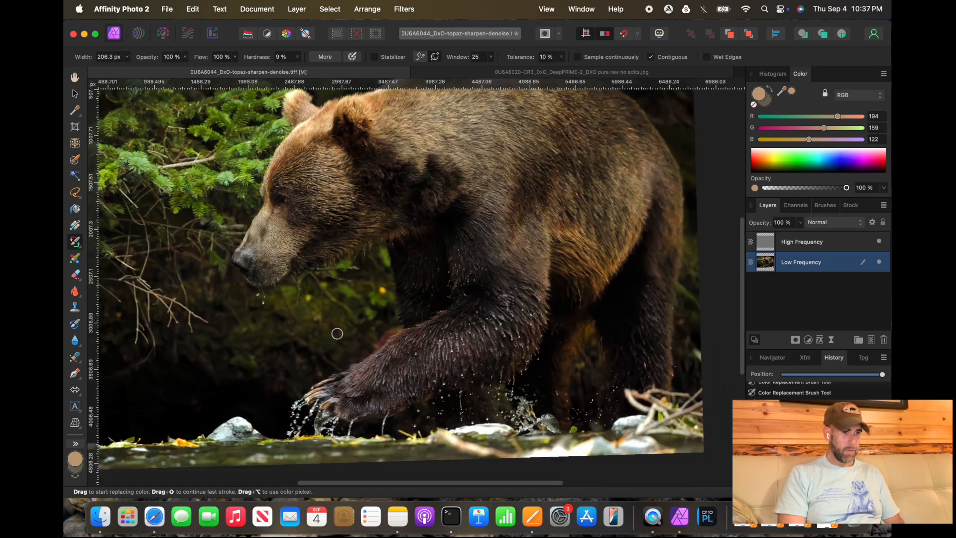
{"action": "scroll", "coordinate": [337, 333], "scroll_direction": "down", "scroll_amount": 2}
{"action": "scroll", "coordinate": [337, 333], "scroll_direction": "right", "scroll_amount": 2}
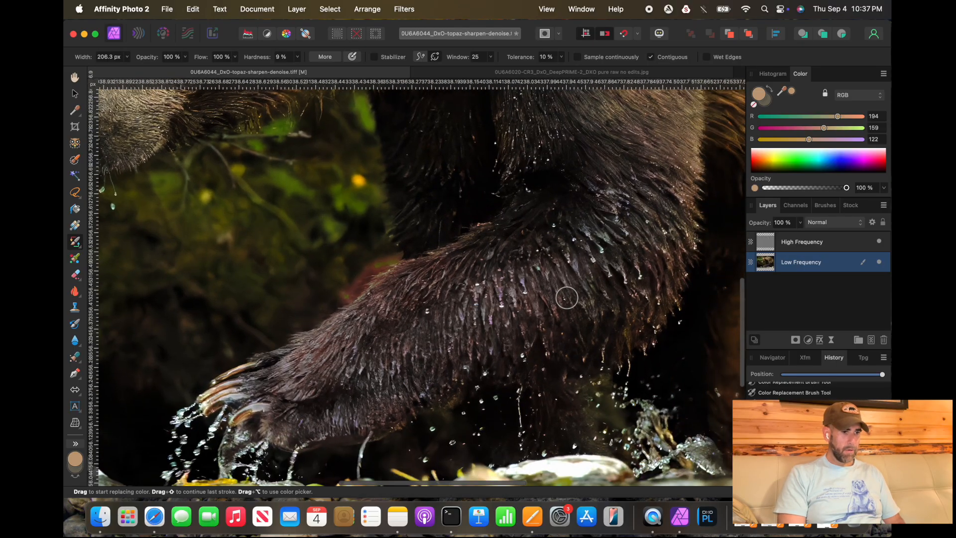
{"action": "scroll", "coordinate": [542, 303], "scroll_direction": "up", "scroll_amount": 3}
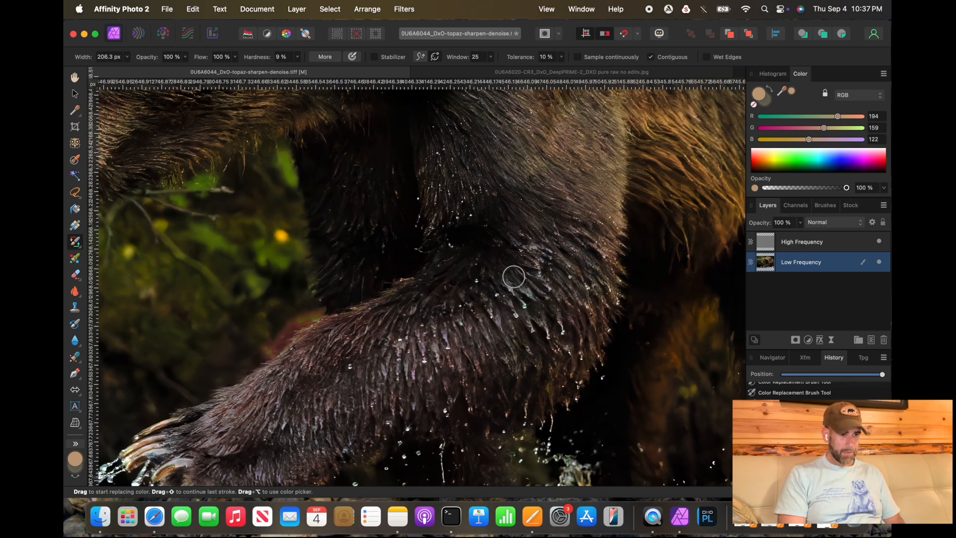
{"action": "left_click", "coordinate": [547, 222], "text": "alt"}
{"action": "key", "text": "x"}
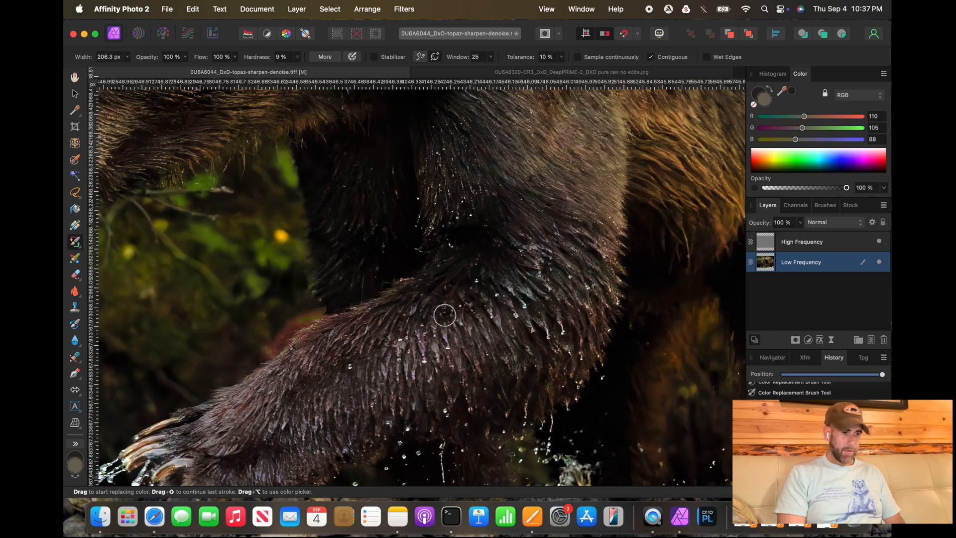
{"action": "left_click", "coordinate": [421, 345], "text": "alt"}
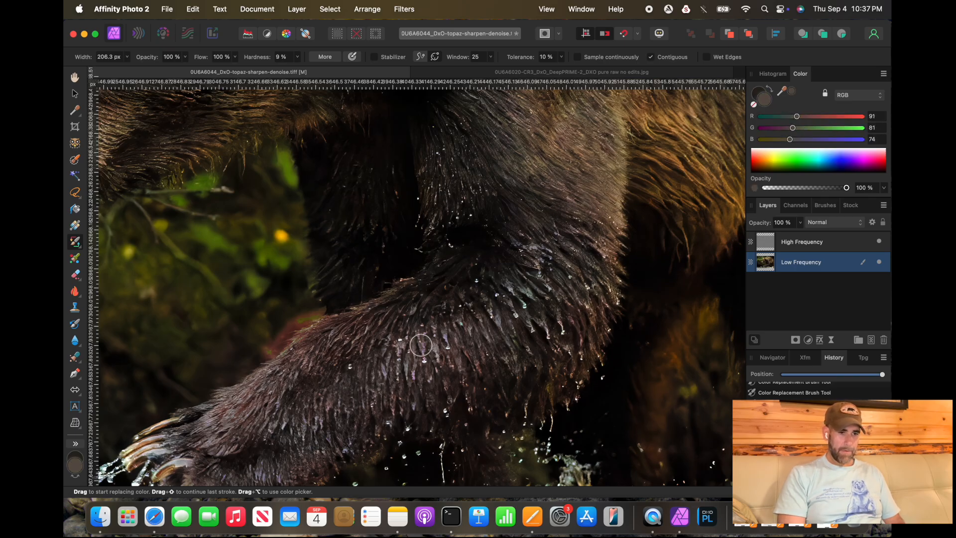
{"action": "key", "text": "x"}
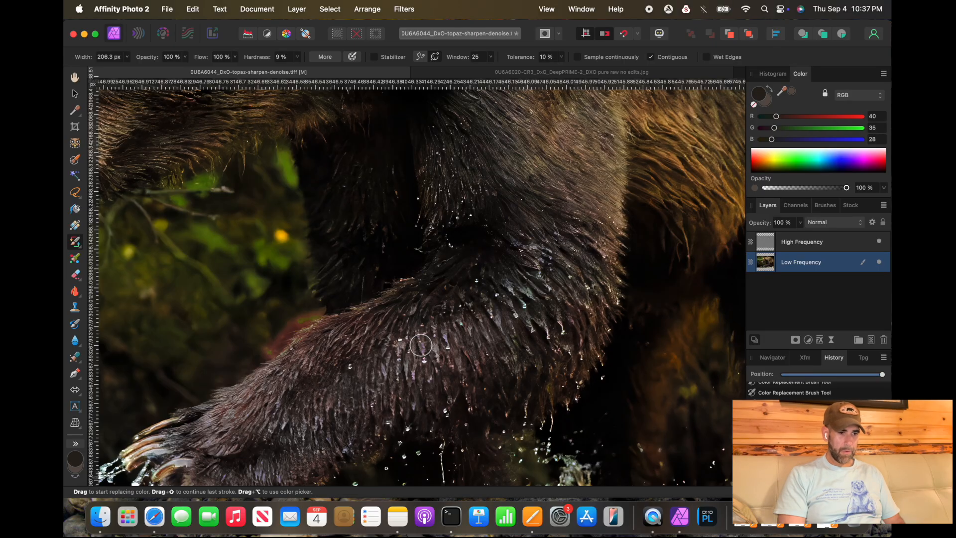
Step: Enlarge the brush to about 726 px
{"action": "scroll", "coordinate": [421, 345], "scroll_direction": "down", "scroll_amount": 2}
{"action": "key", "text": "]"}
{"action": "key", "text": "]"}
{"action": "key", "text": "]"}
{"action": "key", "text": "]"}
{"action": "key", "text": "]"}
{"action": "key", "text": "]"}
{"action": "key", "text": "]"}
{"action": "key", "text": "]"}
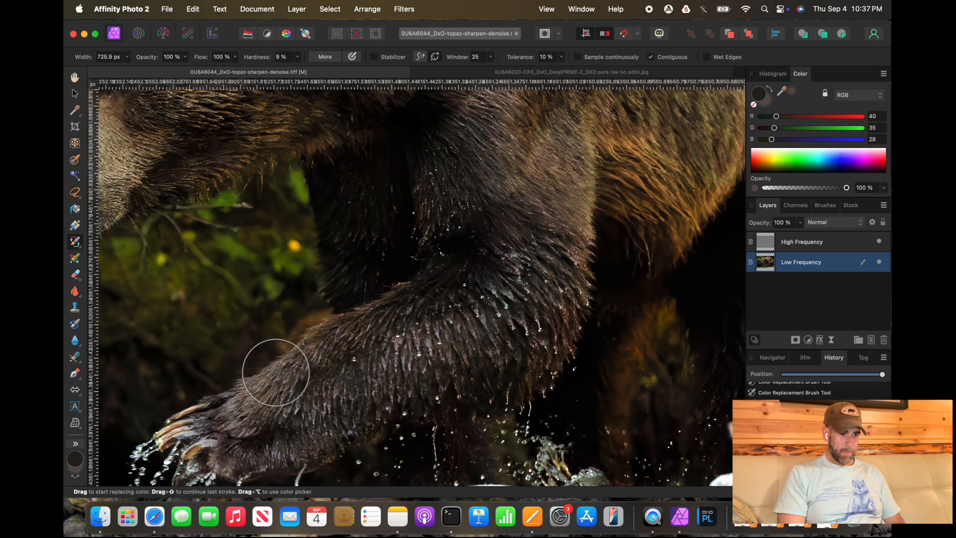
{"action": "scroll", "coordinate": [387, 348], "scroll_direction": "down", "scroll_amount": 5}
{"action": "scroll", "coordinate": [388, 350], "scroll_direction": "down", "scroll_amount": 3}
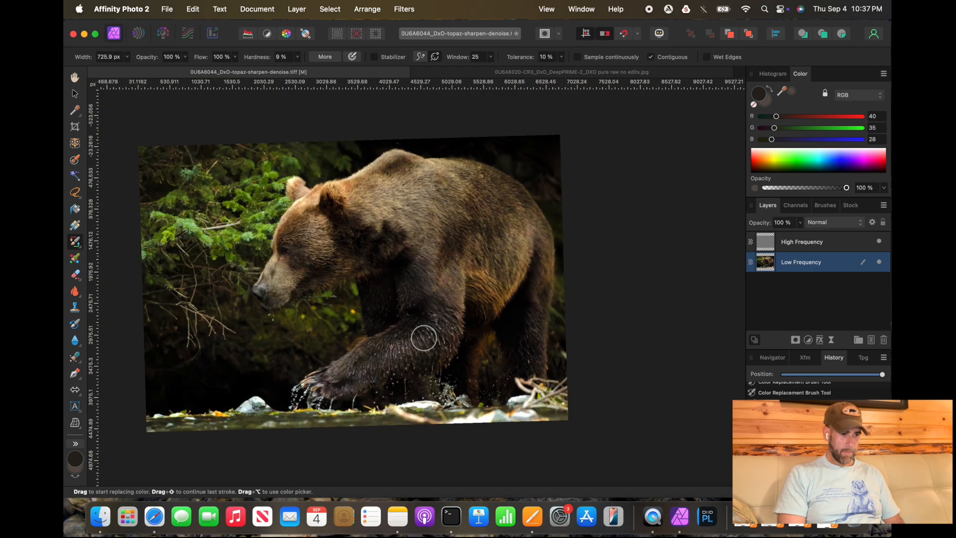
{"action": "scroll", "coordinate": [393, 342], "scroll_direction": "up", "scroll_amount": 4}
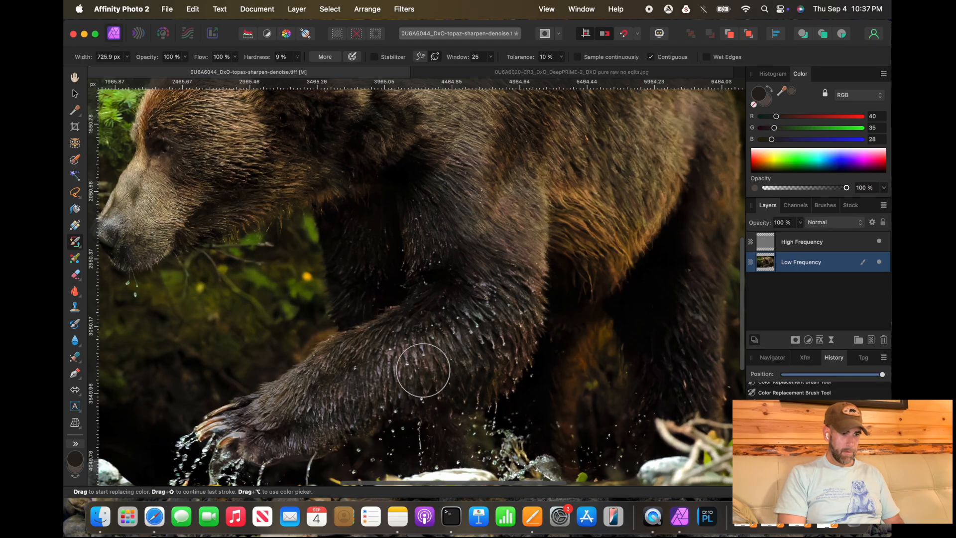
{"action": "scroll", "coordinate": [480, 251], "scroll_direction": "up", "scroll_amount": 2}
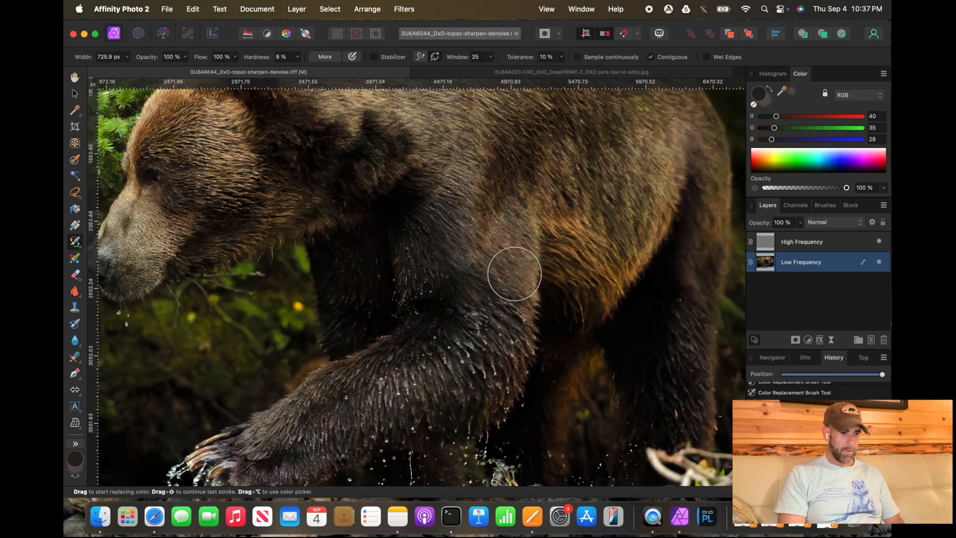
{"action": "scroll", "coordinate": [488, 317], "scroll_direction": "down", "scroll_amount": 2}
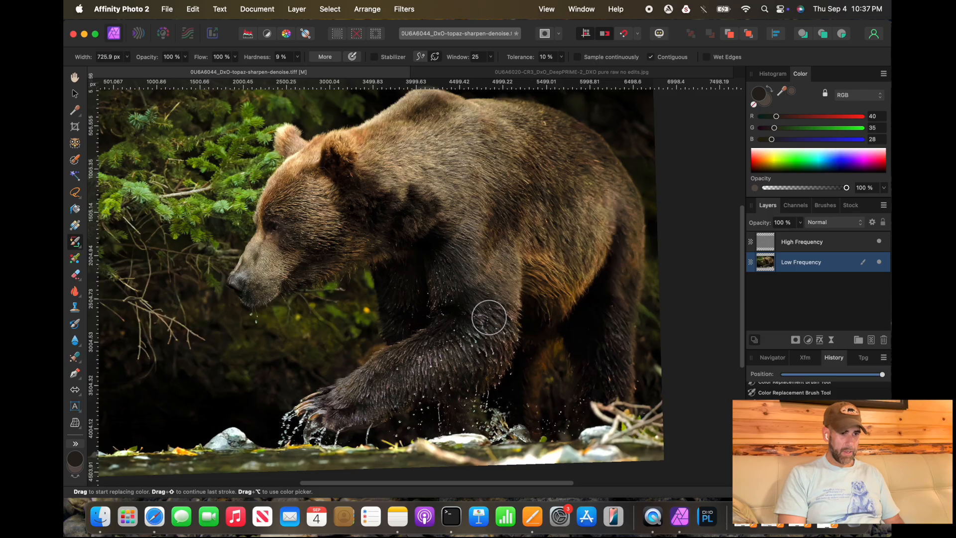
Step: Switch to the DxO DeepPRIME JPG document
{"action": "scroll", "coordinate": [488, 317], "scroll_direction": "down", "scroll_amount": 3}
{"action": "scroll", "coordinate": [489, 317], "scroll_direction": "up", "scroll_amount": 2}
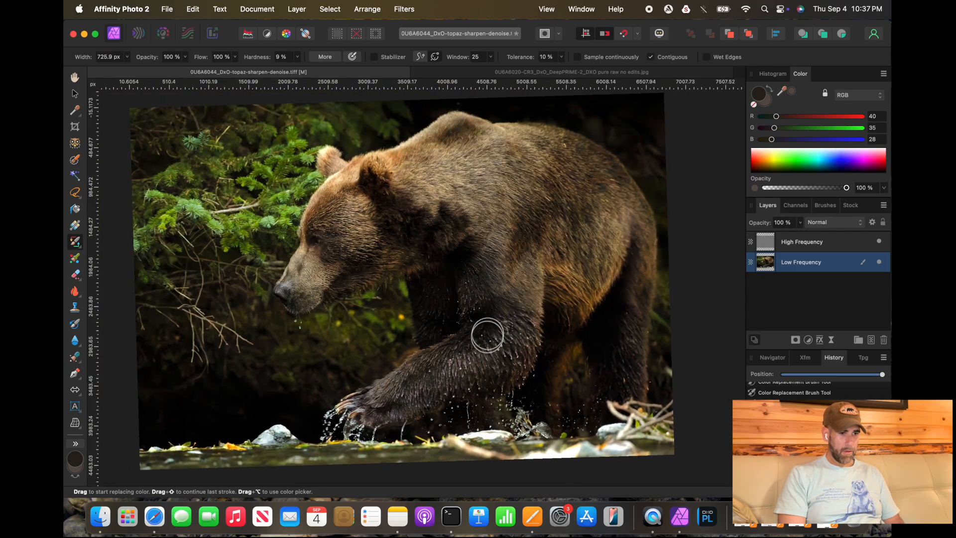
{"action": "scroll", "coordinate": [485, 343], "scroll_direction": "down", "scroll_amount": 1}
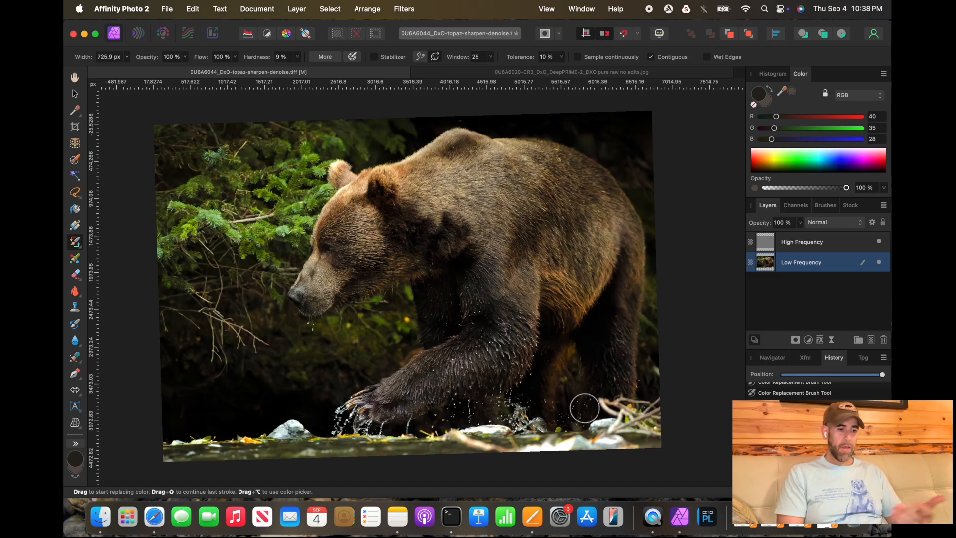
{"action": "left_click", "coordinate": [570, 71]}
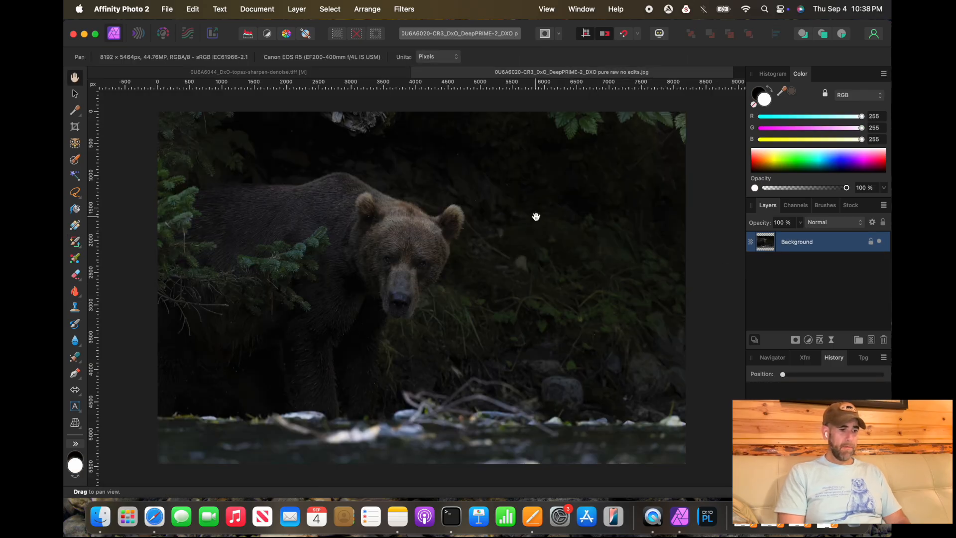
{"action": "left_click", "coordinate": [163, 34]}
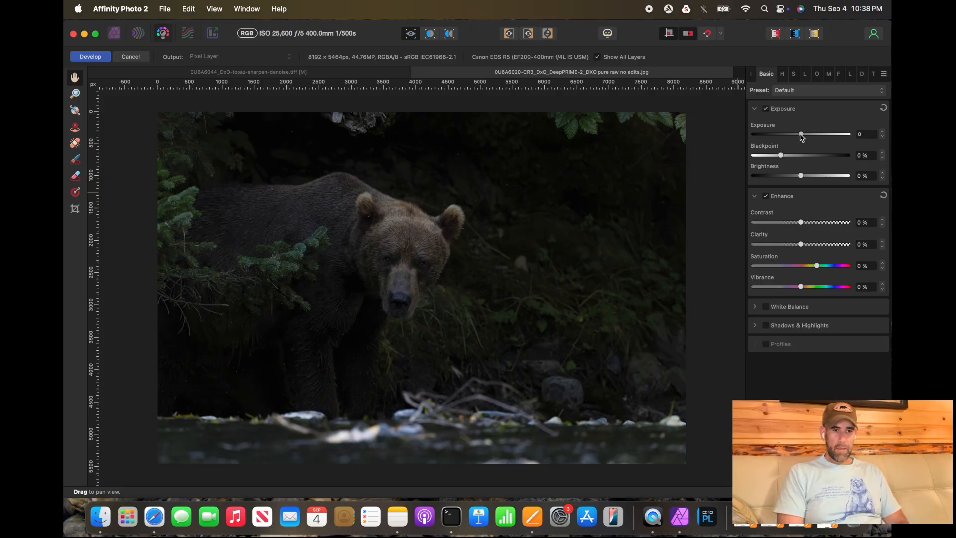
{"action": "left_click_drag", "start_coordinate": [800, 135], "coordinate": [810, 135]}
{"action": "left_click_drag", "start_coordinate": [821, 137], "coordinate": [796, 135]}
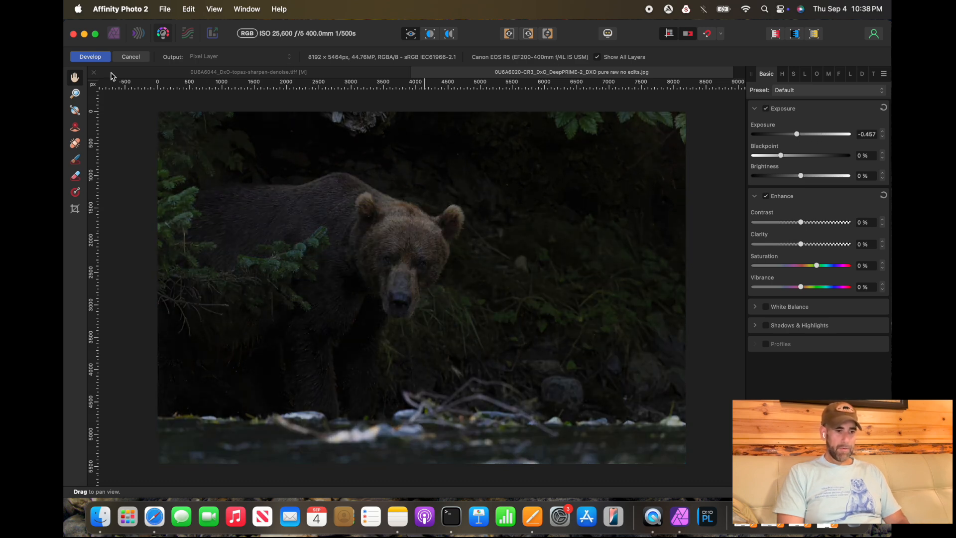
{"action": "left_click", "coordinate": [122, 60]}
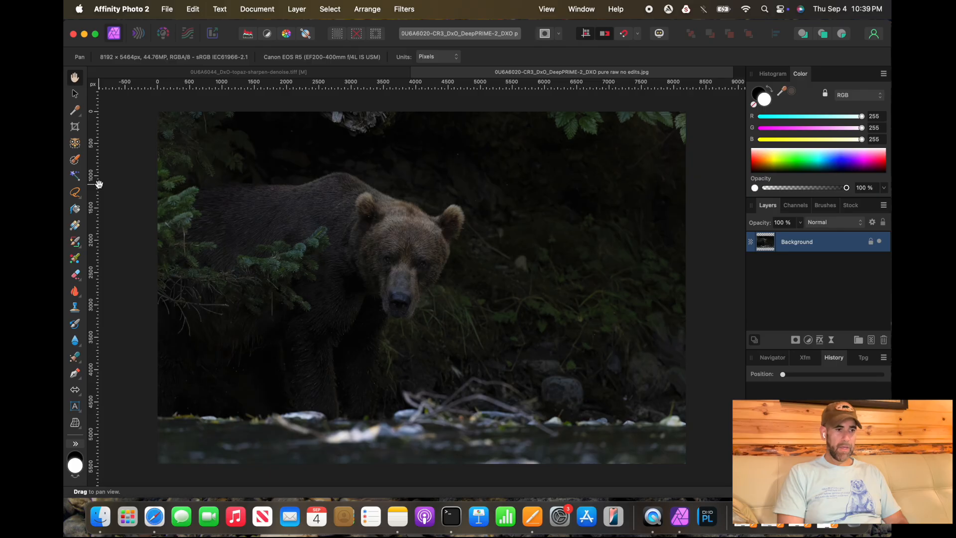
Step: Select the riverbank strip along the bottom with the Selection Brush, copy and paste it as a new layer, and deselect
{"action": "left_click", "coordinate": [75, 160]}
{"action": "mouse_move", "coordinate": [415, 456]}
{"action": "left_mouse_down"}
{"action": "mouse_move", "coordinate": [271, 461]}
{"action": "mouse_move", "coordinate": [182, 440]}
{"action": "mouse_move", "coordinate": [469, 452]}
{"action": "mouse_move", "coordinate": [677, 436]}
{"action": "mouse_move", "coordinate": [672, 423]}
{"action": "mouse_move", "coordinate": [642, 418]}
{"action": "mouse_move", "coordinate": [313, 419]}
{"action": "mouse_move", "coordinate": [448, 391]}
{"action": "mouse_move", "coordinate": [535, 407]}
{"action": "mouse_move", "coordinate": [523, 383]}
{"action": "mouse_move", "coordinate": [605, 386]}
{"action": "mouse_move", "coordinate": [684, 415]}
{"action": "left_mouse_up"}
{"action": "key", "text": "super+c"}
{"action": "key", "text": "super+v"}
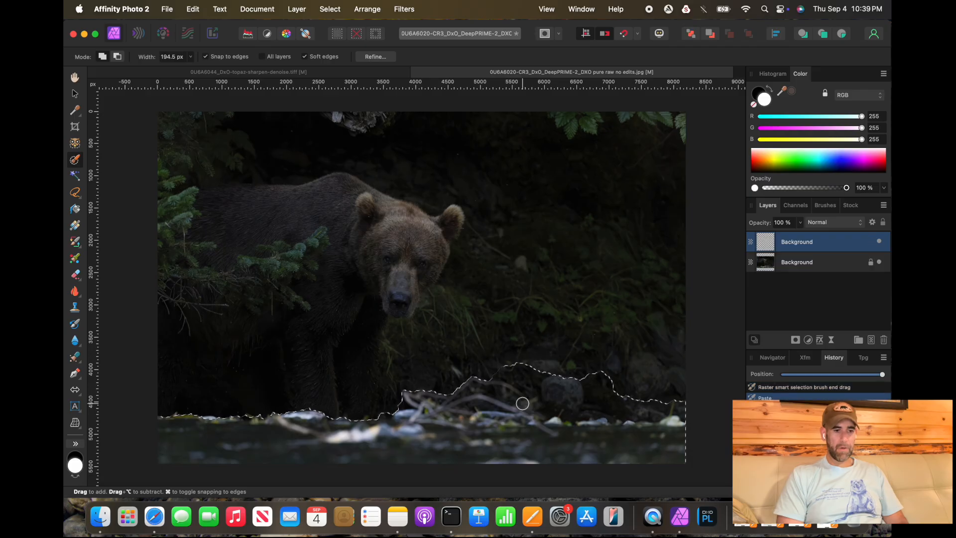
{"action": "key", "text": "super+d"}
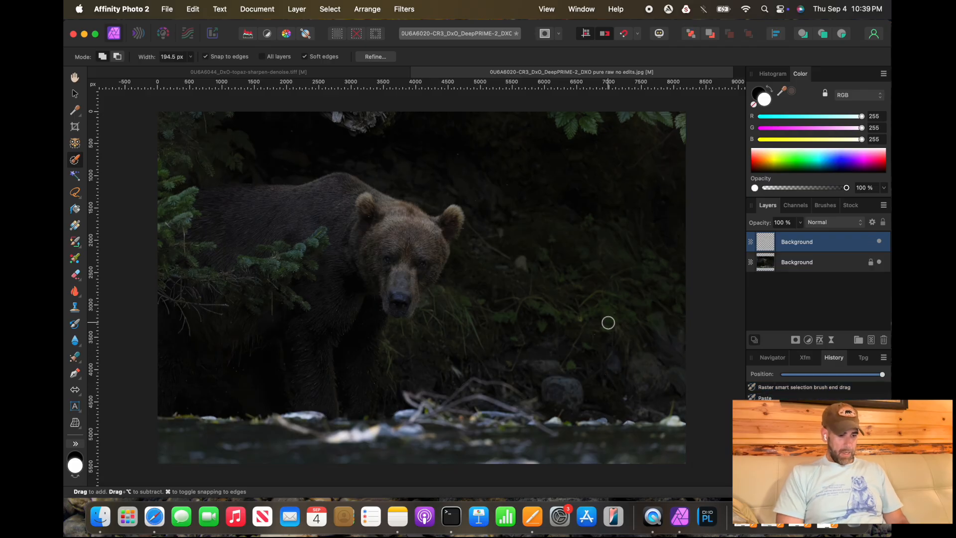
Step: Develop the lower Background layer with exposure raised to 2.264 and highlights set to -24%
{"action": "left_click", "coordinate": [795, 265]}
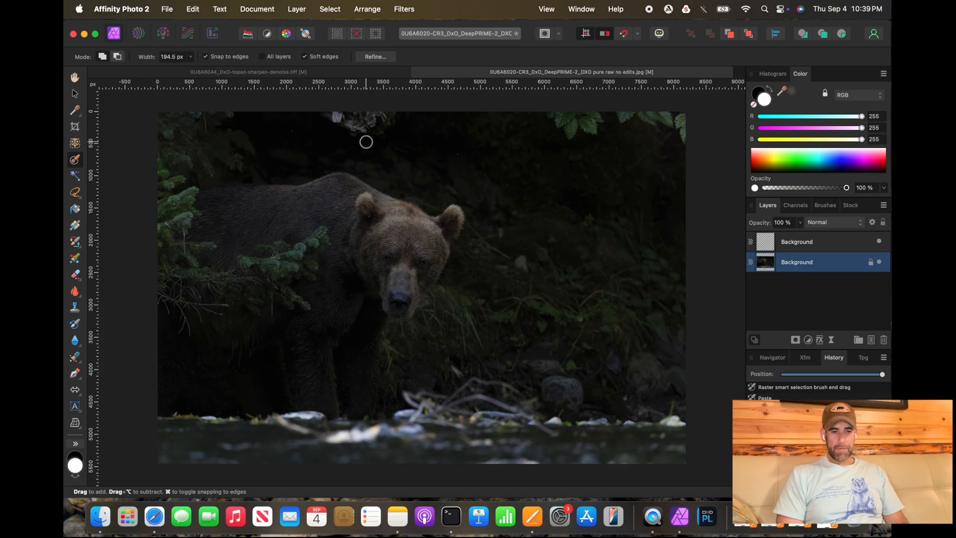
{"action": "left_click", "coordinate": [163, 33]}
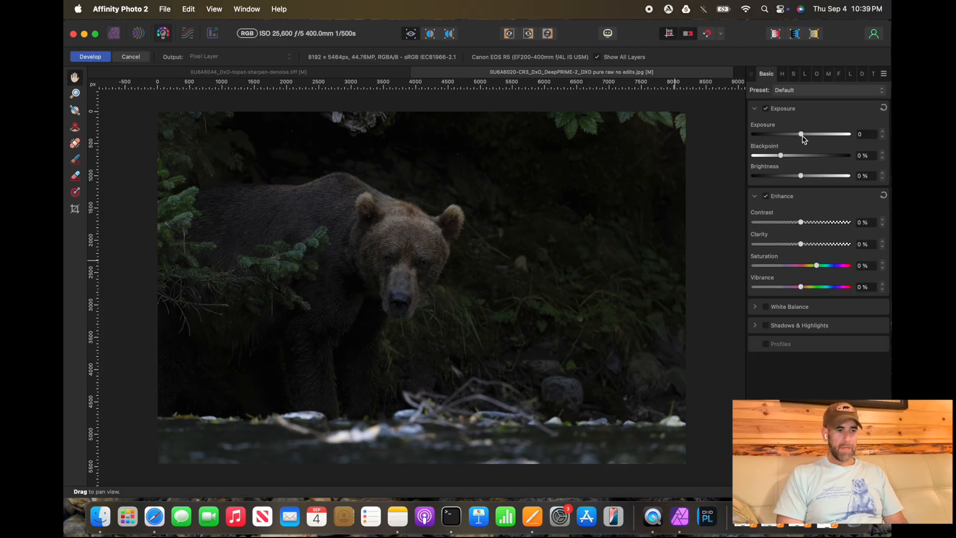
{"action": "left_click_drag", "start_coordinate": [802, 137], "coordinate": [825, 136]}
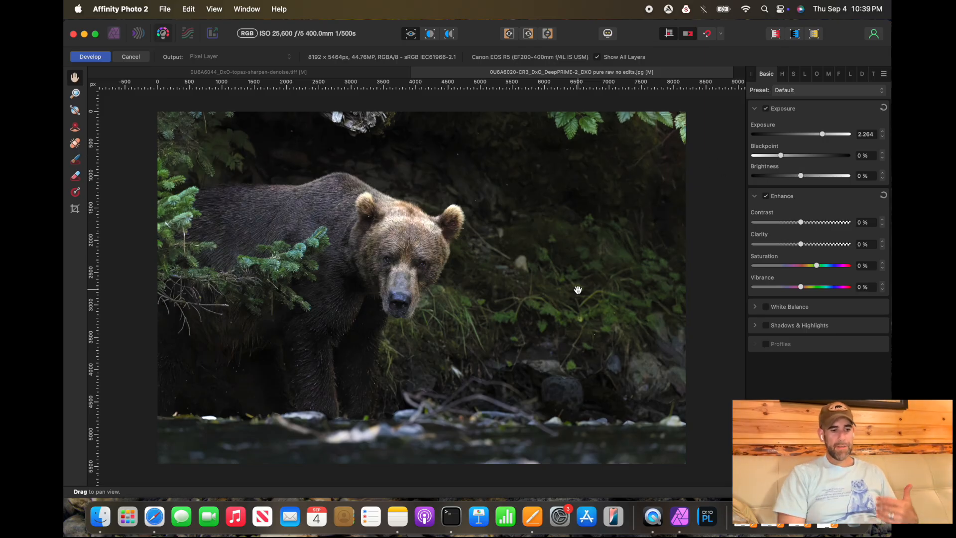
{"action": "left_click", "coordinate": [765, 326]}
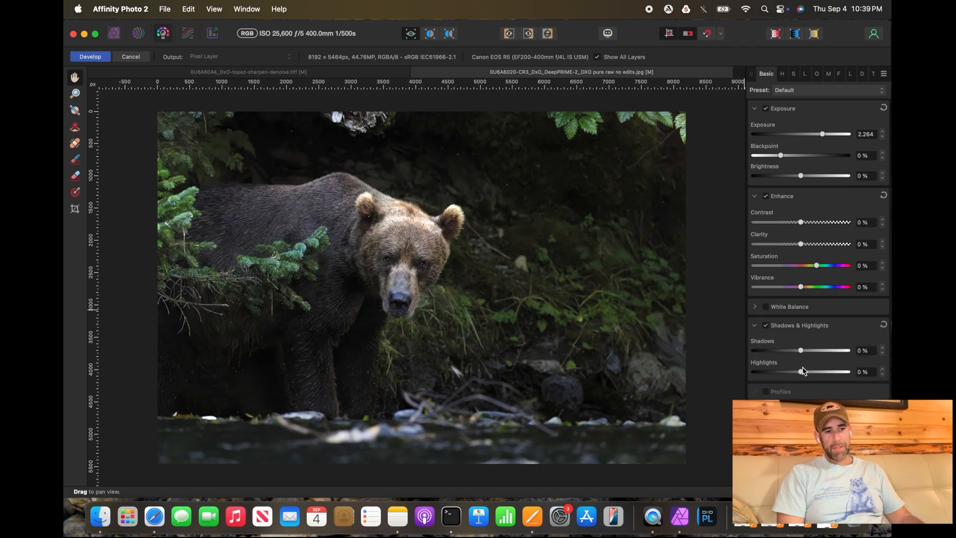
{"action": "left_click_drag", "start_coordinate": [801, 373], "coordinate": [785, 372]}
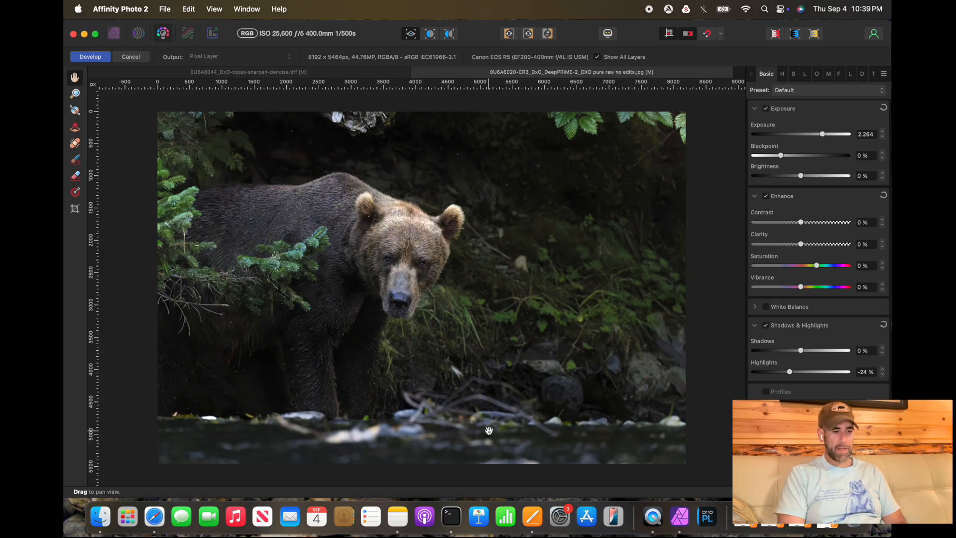
{"action": "left_click", "coordinate": [92, 57]}
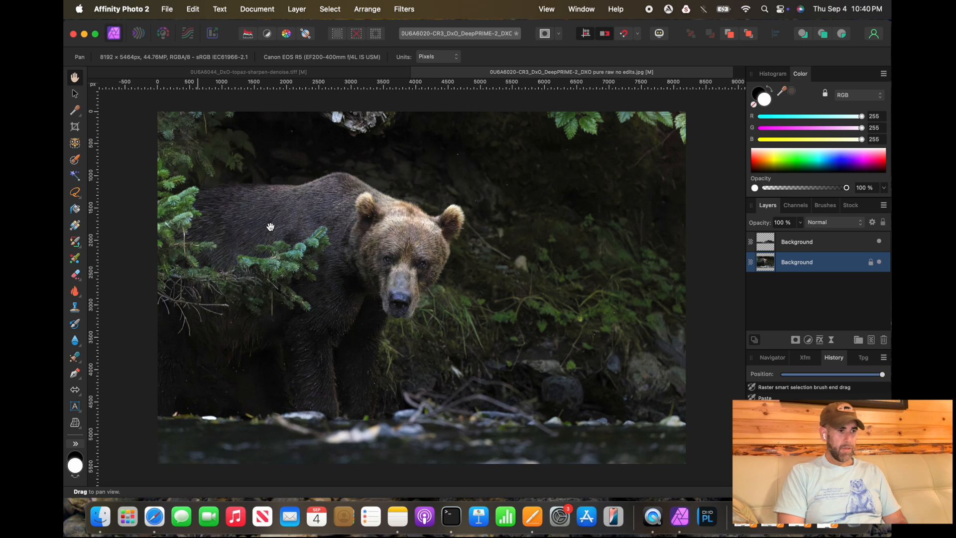
Step: Add a mask to the pasted upper layer and paint it black with a brush about 1270 px along the riverbank
{"action": "left_click", "coordinate": [785, 242]}
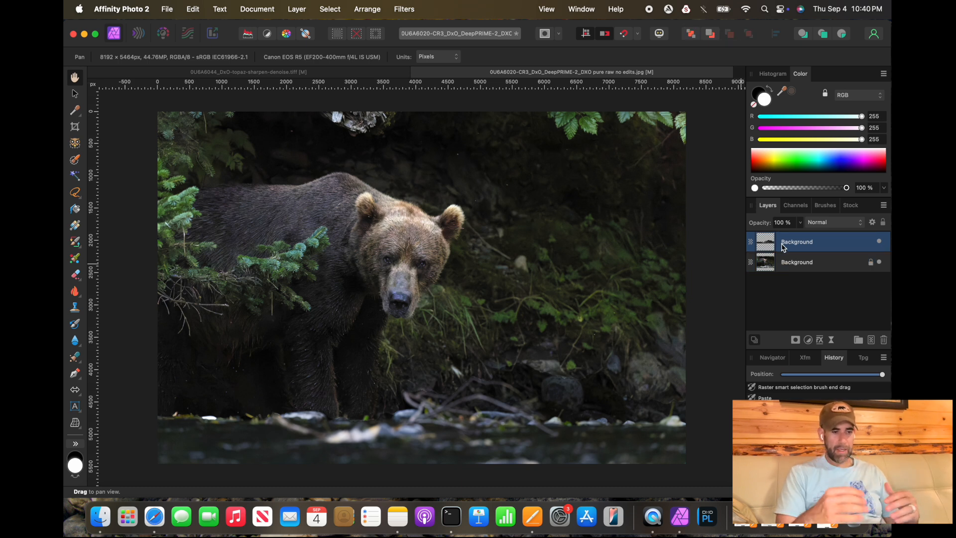
{"action": "left_click", "coordinate": [796, 341]}
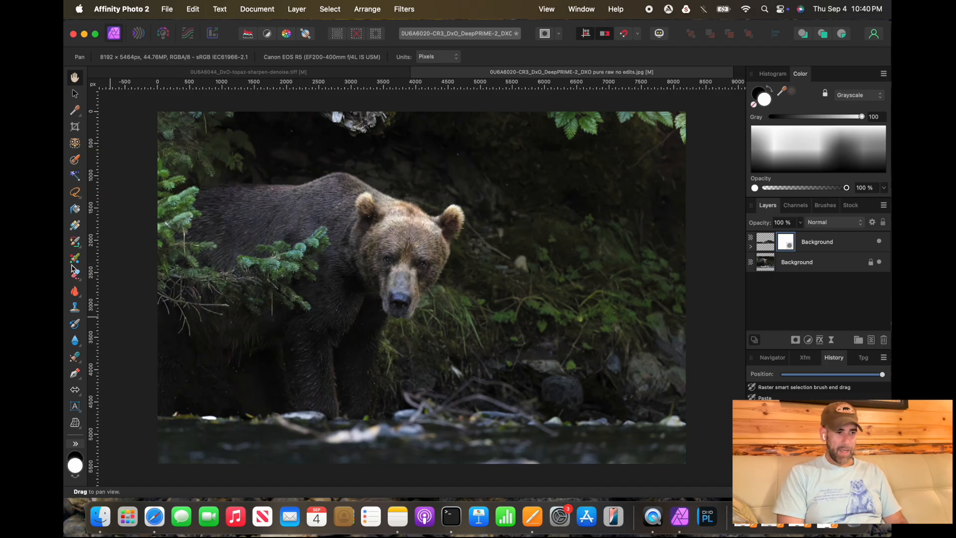
{"action": "left_click_drag", "start_coordinate": [75, 243], "coordinate": [99, 243]}
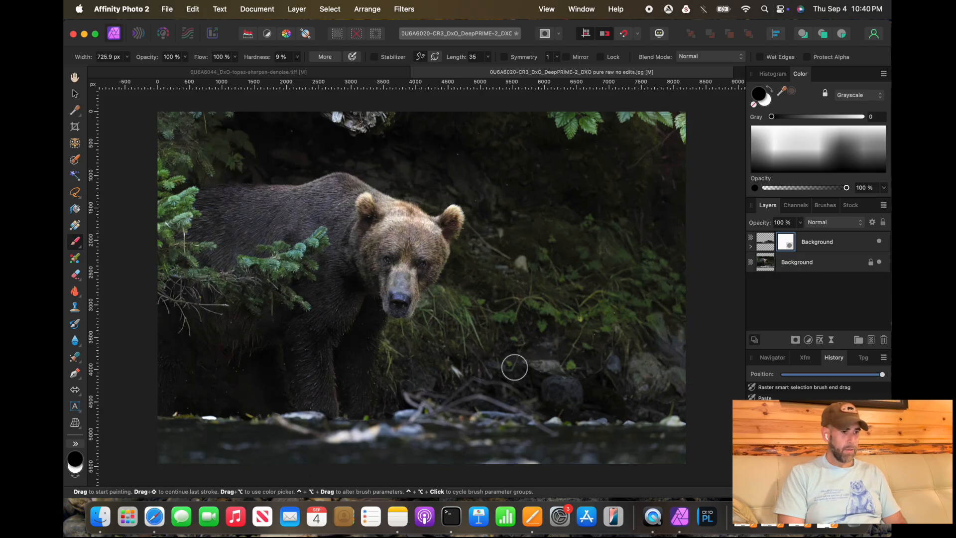
{"action": "key", "text": "bracketright"}
{"action": "key", "text": "bracketright"}
{"action": "key", "text": "bracketright"}
{"action": "key", "text": "bracketright"}
{"action": "mouse_move", "coordinate": [494, 382]}
{"action": "left_mouse_down"}
{"action": "mouse_move", "coordinate": [538, 364]}
{"action": "mouse_move", "coordinate": [624, 375]}
{"action": "left_mouse_up"}
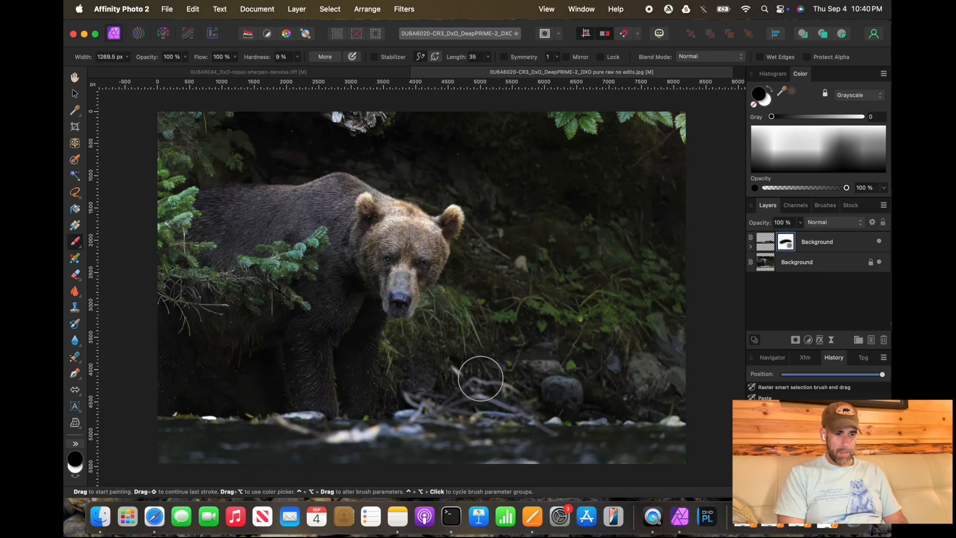
{"action": "mouse_move", "coordinate": [384, 391]}
{"action": "left_mouse_down"}
{"action": "mouse_move", "coordinate": [342, 401]}
{"action": "mouse_move", "coordinate": [253, 380]}
{"action": "mouse_move", "coordinate": [230, 397]}
{"action": "mouse_move", "coordinate": [152, 391]}
{"action": "mouse_move", "coordinate": [258, 396]}
{"action": "left_mouse_up"}
{"action": "left_click_drag", "start_coordinate": [495, 391], "coordinate": [547, 384]}
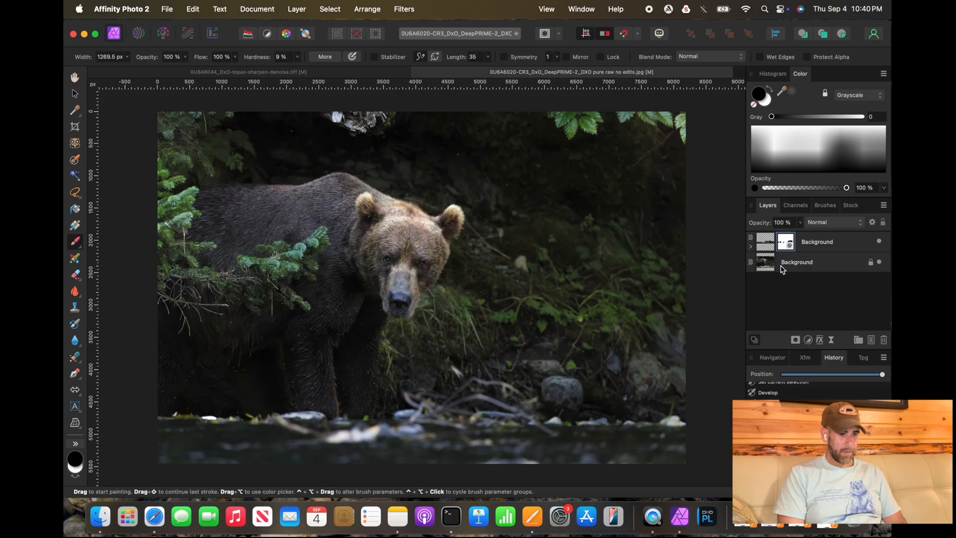
Step: Merge all visible layers into a new pixel layer
{"action": "left_click", "coordinate": [305, 10]}
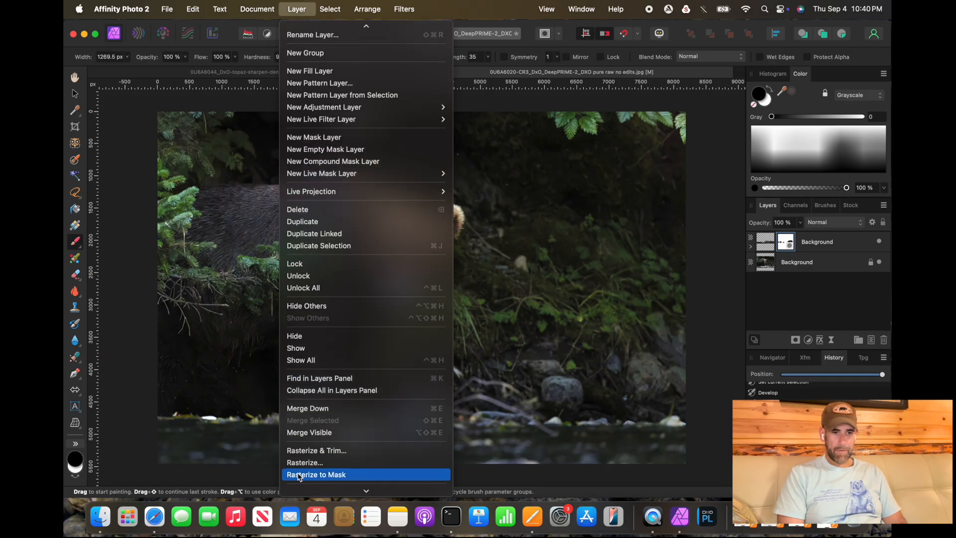
{"action": "left_click", "coordinate": [308, 432]}
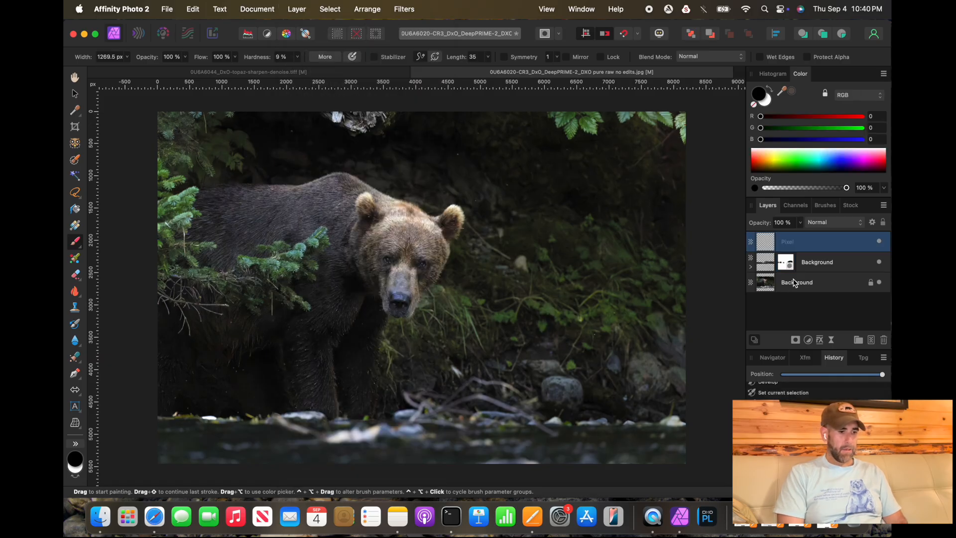
{"action": "scroll", "coordinate": [367, 256], "scroll_direction": "up", "scroll_amount": 3}
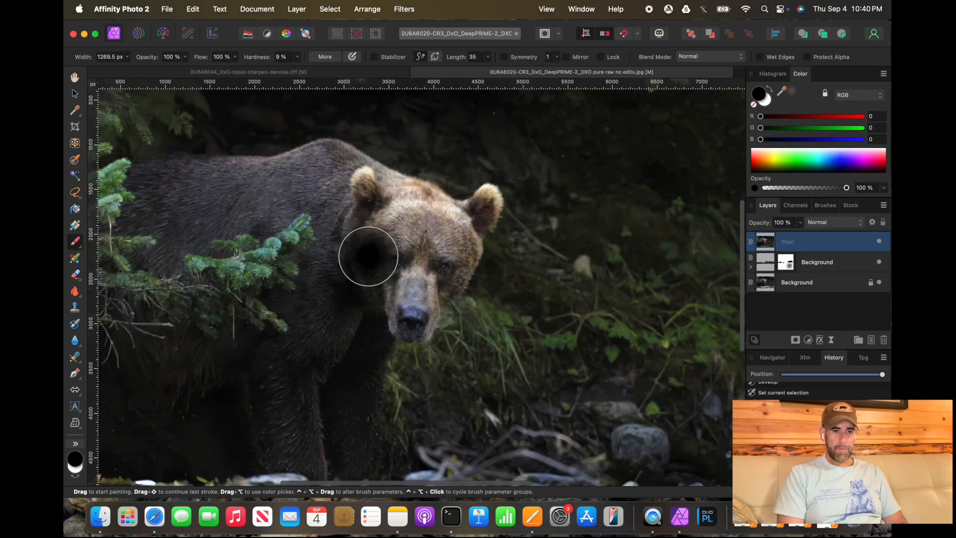
{"action": "scroll", "coordinate": [521, 379], "scroll_direction": "up", "scroll_amount": 3}
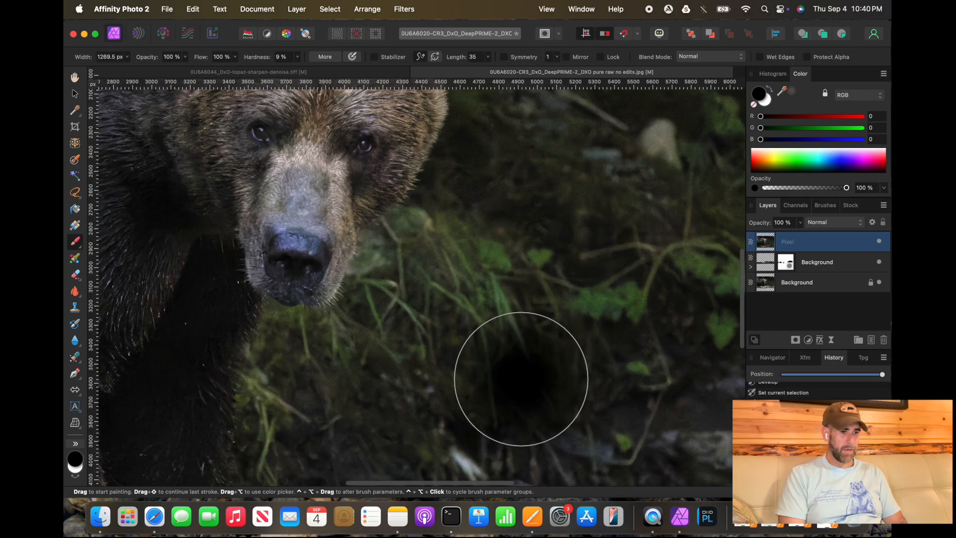
{"action": "scroll", "coordinate": [521, 379], "scroll_direction": "left", "scroll_amount": 5}
{"action": "scroll", "coordinate": [521, 379], "scroll_direction": "right", "scroll_amount": 3}
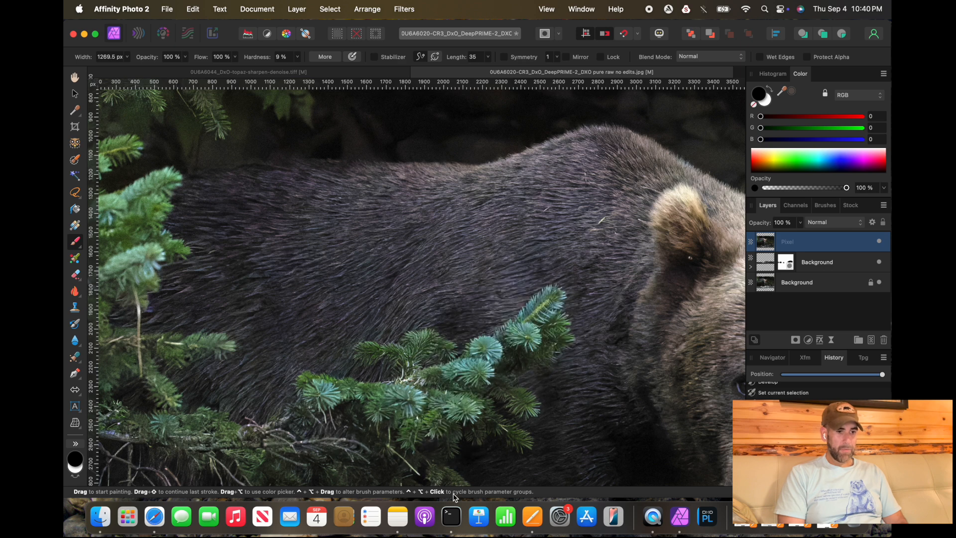
Step: Switch to the Color Replacement Brush and apply Frequency Separation to the merged layer with Gaussian method and 2 px radius
{"action": "right_click", "coordinate": [74, 241]}
{"action": "left_click", "coordinate": [96, 254]}
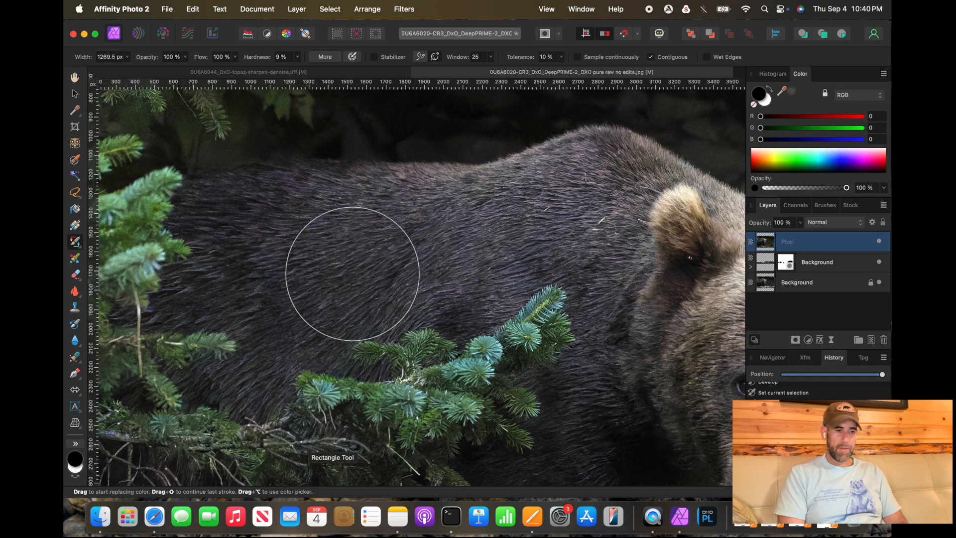
{"action": "scroll", "coordinate": [433, 318], "scroll_direction": "down", "scroll_amount": 5}
{"action": "scroll", "coordinate": [441, 325], "scroll_direction": "down", "scroll_amount": 5}
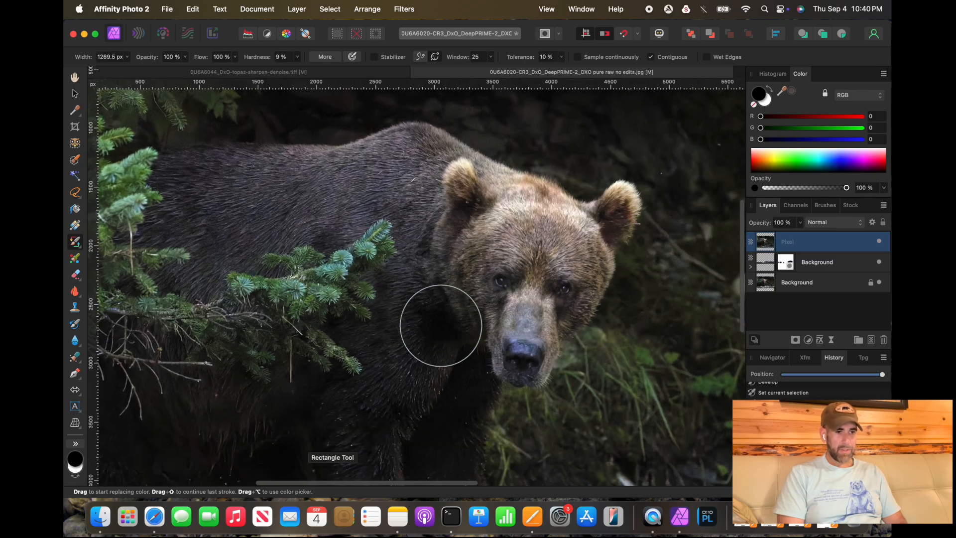
{"action": "left_click", "coordinate": [405, 9]}
{"action": "left_click", "coordinate": [426, 119]}
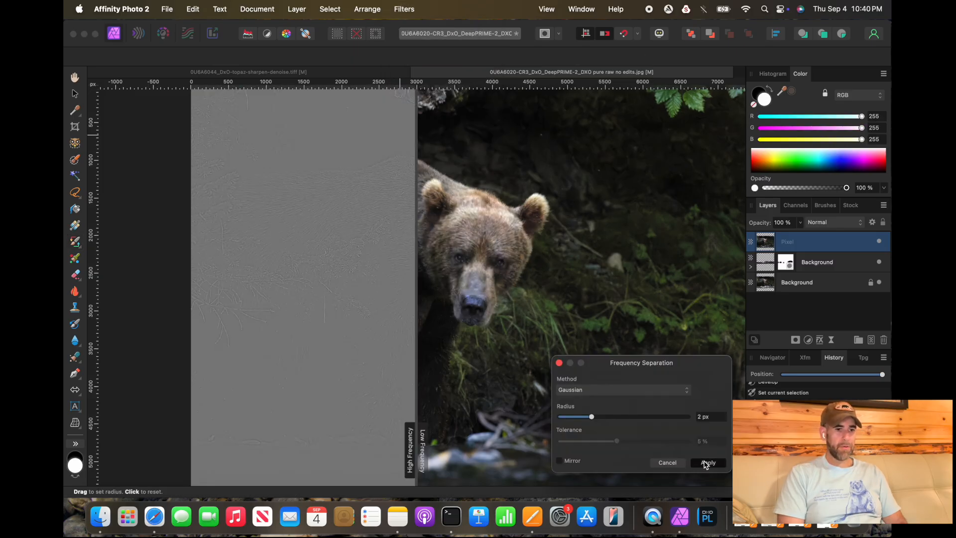
{"action": "left_click", "coordinate": [707, 462]}
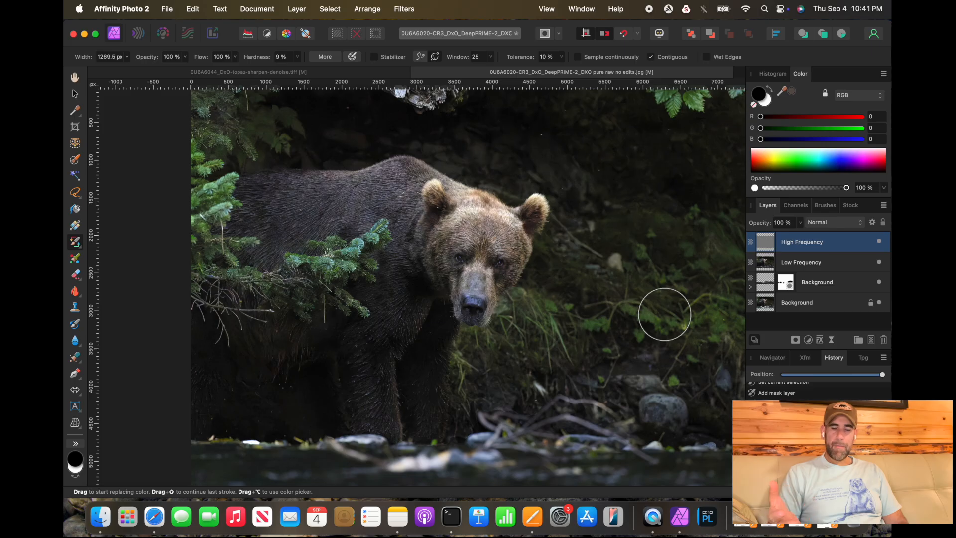
Step: Sharpen the High Frequency layer with Unsharp Mask, adjusting its radius, factor and threshold before applying it
{"action": "left_click_drag", "start_coordinate": [768, 244], "coordinate": [769, 248]}
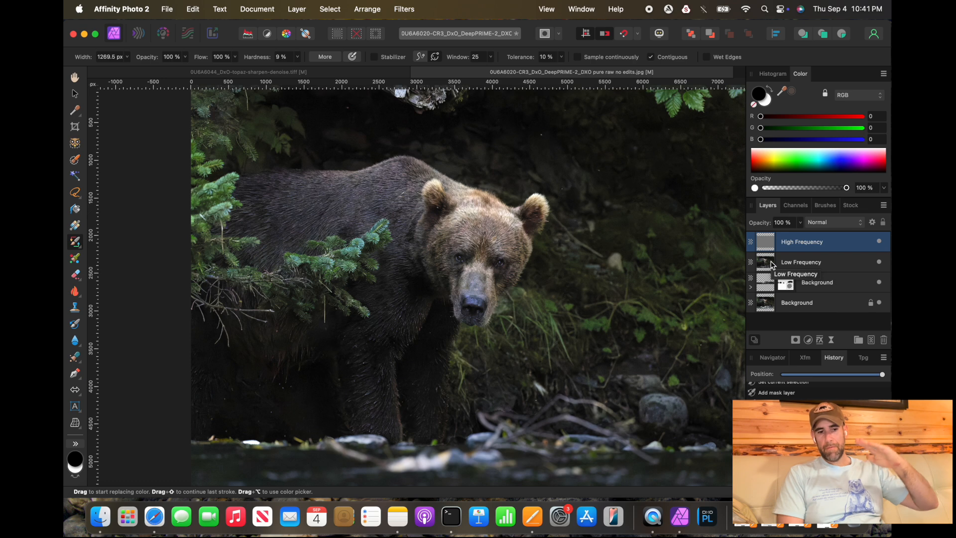
{"action": "left_click", "coordinate": [767, 246]}
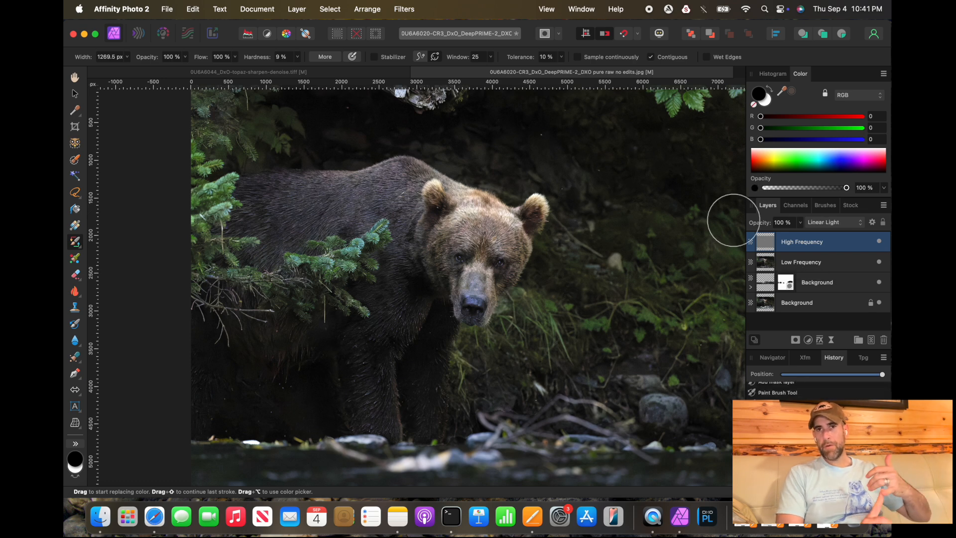
{"action": "left_click", "coordinate": [404, 9]}
{"action": "mouse_move", "coordinate": [424, 41]}
{"action": "left_click", "coordinate": [518, 41]}
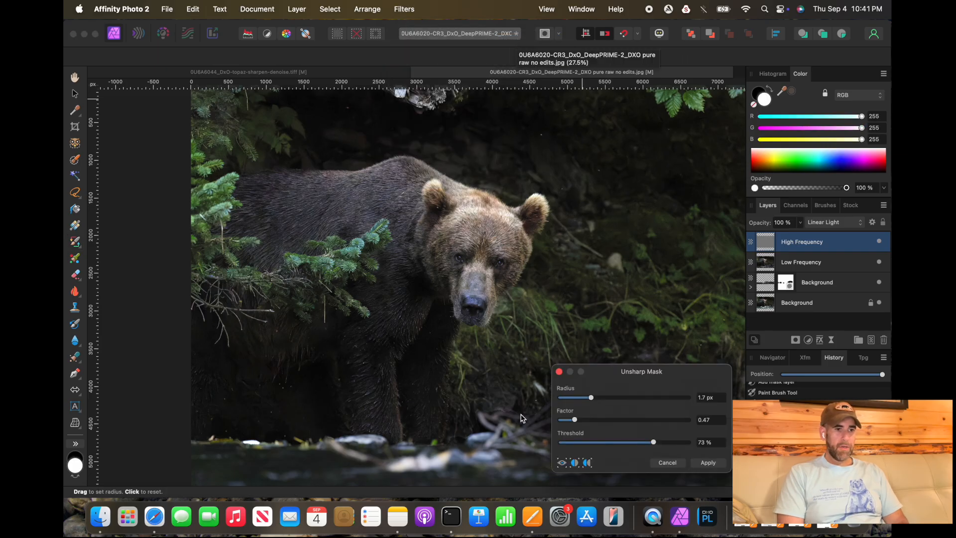
{"action": "left_click_drag", "start_coordinate": [591, 397], "coordinate": [626, 402]}
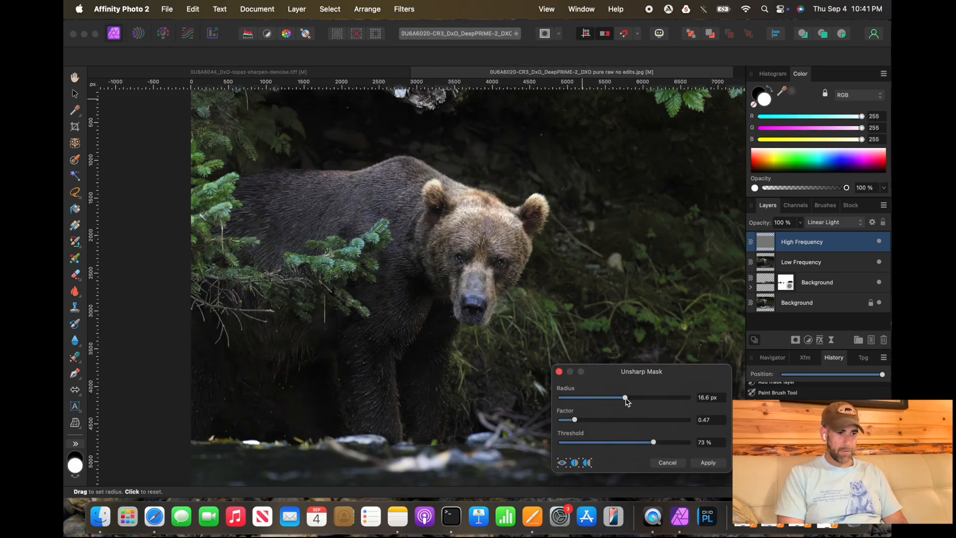
{"action": "left_click", "coordinate": [594, 419]}
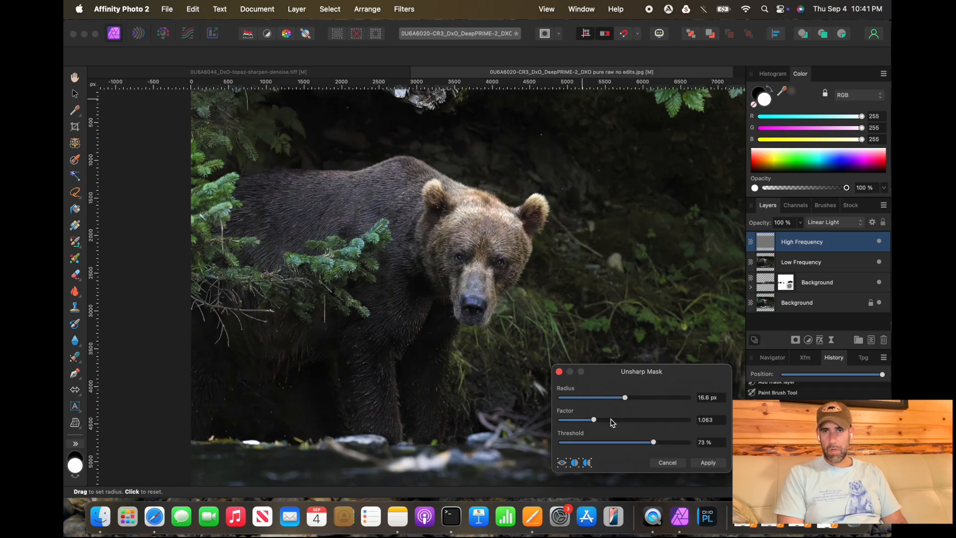
{"action": "left_click", "coordinate": [595, 398]}
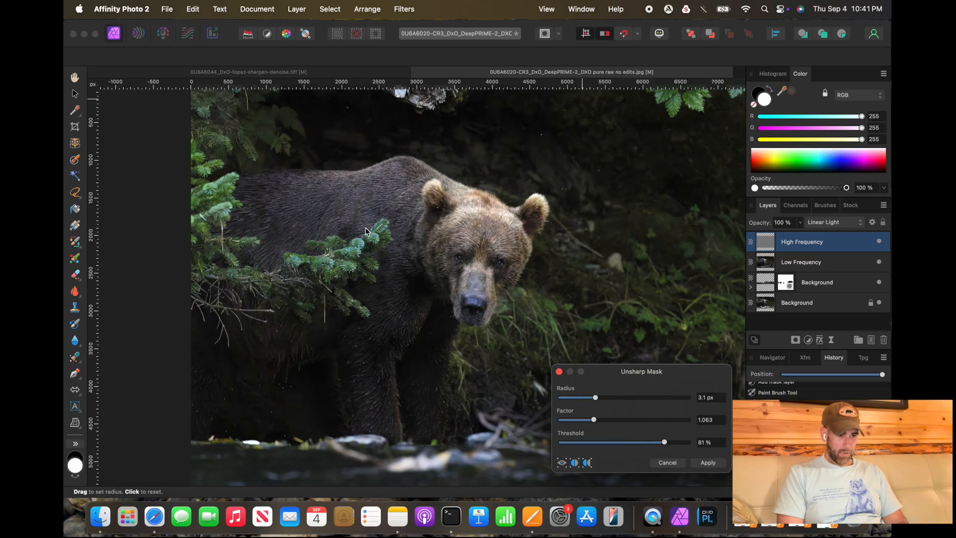
{"action": "scroll", "coordinate": [367, 240], "scroll_direction": "up", "scroll_amount": 3}
{"action": "left_click", "coordinate": [670, 398]}
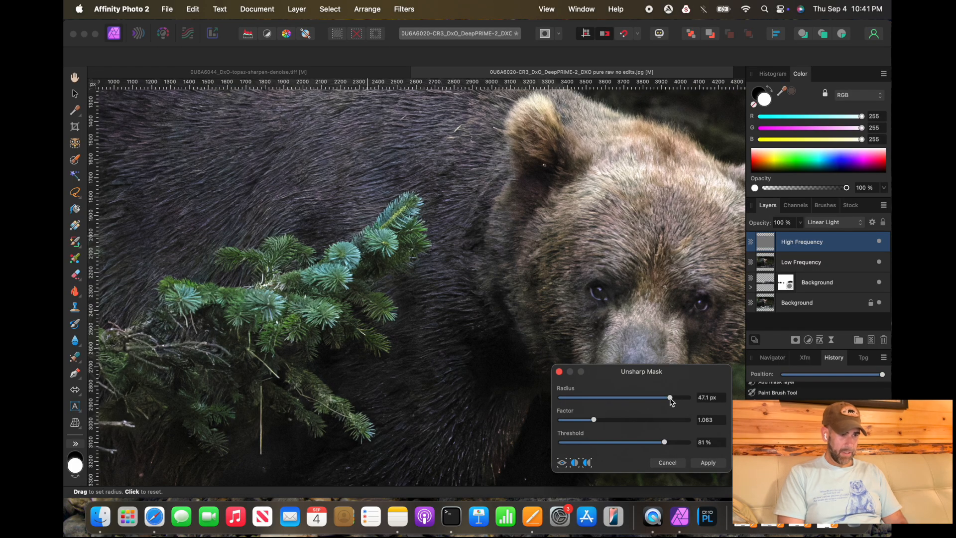
{"action": "left_click", "coordinate": [669, 420]}
{"action": "left_click", "coordinate": [686, 442]}
{"action": "left_click", "coordinate": [616, 443]}
{"action": "left_click", "coordinate": [599, 420]}
{"action": "left_click", "coordinate": [593, 397]}
{"action": "left_click", "coordinate": [682, 463]}
Step: Apply Unsharp Mask a second time to the High Frequency layer
{"action": "scroll", "coordinate": [536, 349], "scroll_direction": "down", "scroll_amount": 3}
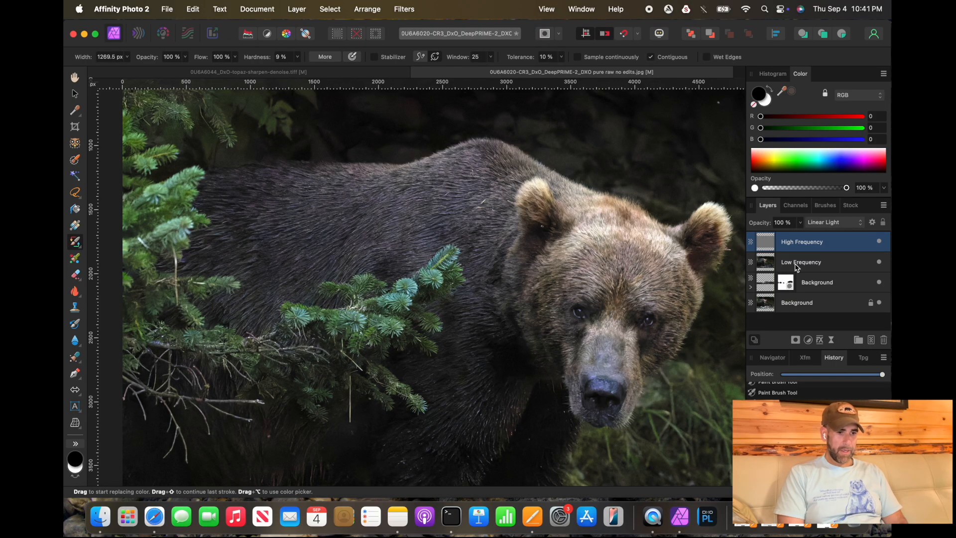
{"action": "left_click", "coordinate": [404, 9]}
{"action": "mouse_move", "coordinate": [406, 52]}
{"action": "mouse_move", "coordinate": [458, 58]}
{"action": "left_click", "coordinate": [529, 59]}
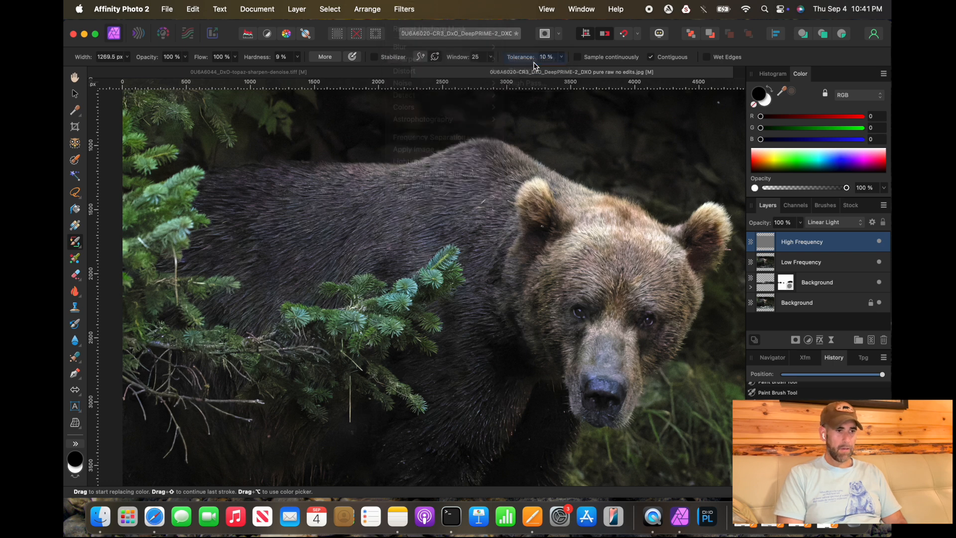
{"action": "left_click", "coordinate": [697, 462]}
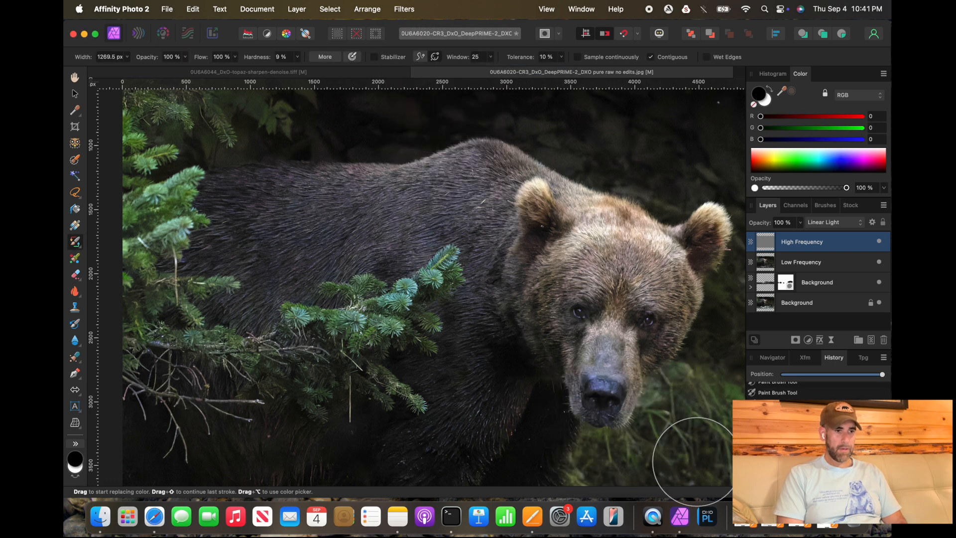
Step: Select the Low Frequency layer and set the brush color to RGB 146, 131, 120 in the Color Chooser
{"action": "left_click", "coordinate": [782, 268]}
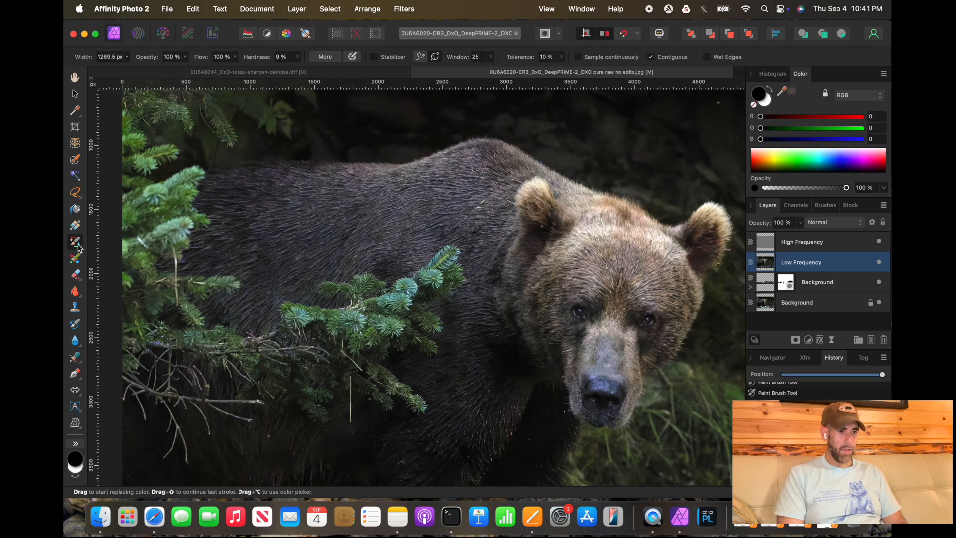
{"action": "scroll", "coordinate": [279, 249], "scroll_direction": "up", "scroll_amount": 5}
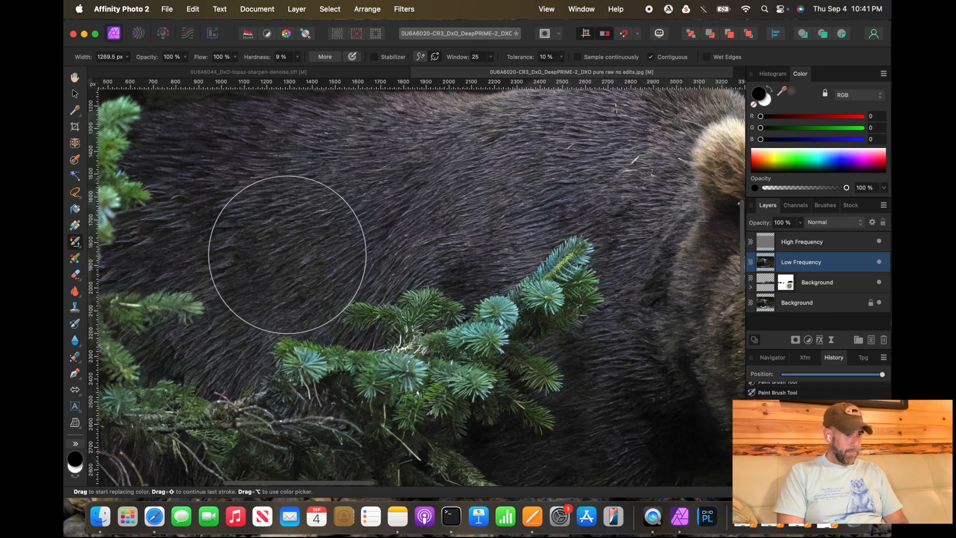
{"action": "scroll", "coordinate": [387, 252], "scroll_direction": "right", "scroll_amount": 5}
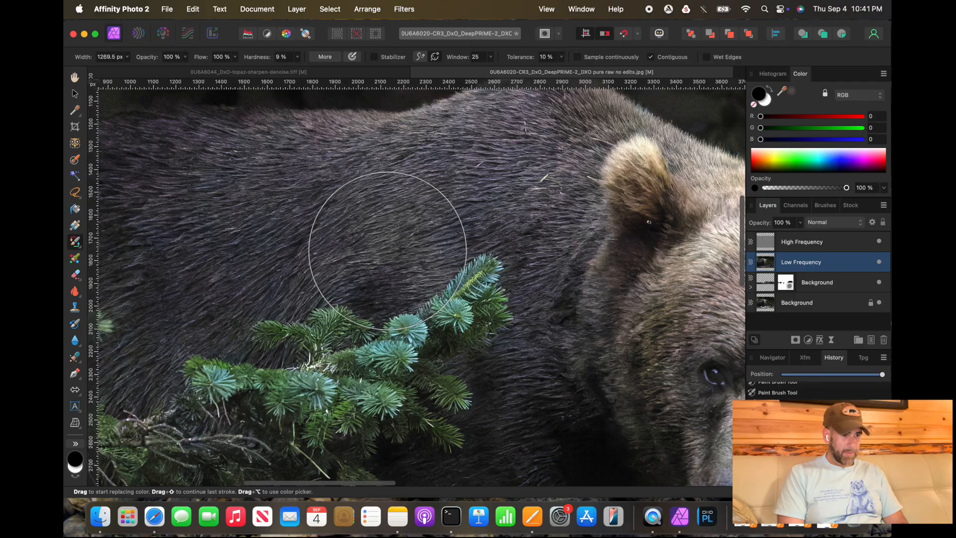
{"action": "scroll", "coordinate": [388, 250], "scroll_direction": "right", "scroll_amount": 5}
{"action": "scroll", "coordinate": [388, 250], "scroll_direction": "down", "scroll_amount": 3}
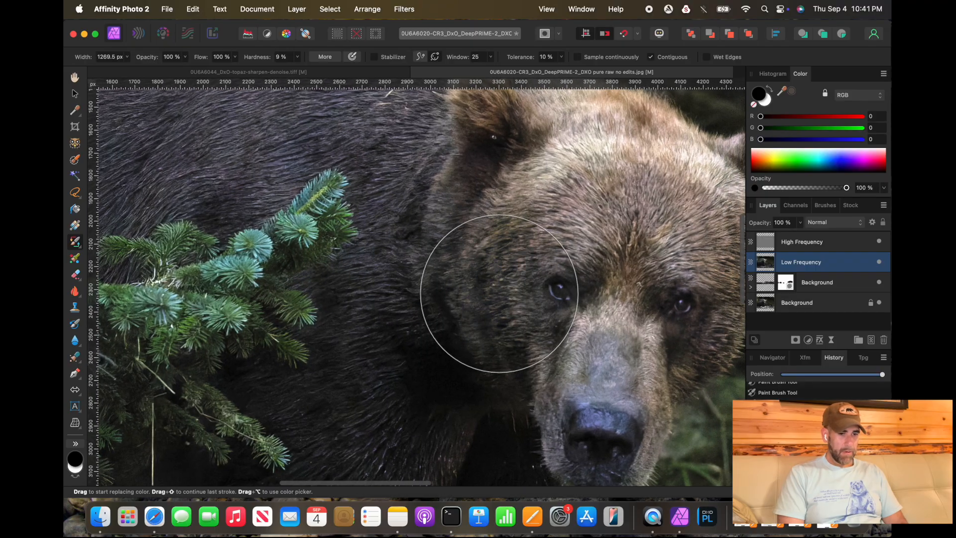
{"action": "double_click", "coordinate": [760, 95]}
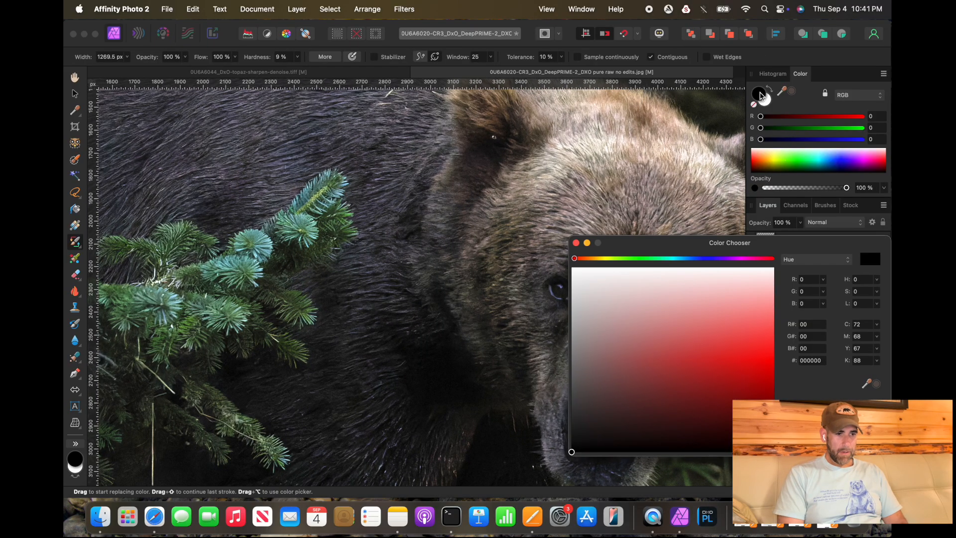
{"action": "left_click", "coordinate": [533, 199], "text": "alt"}
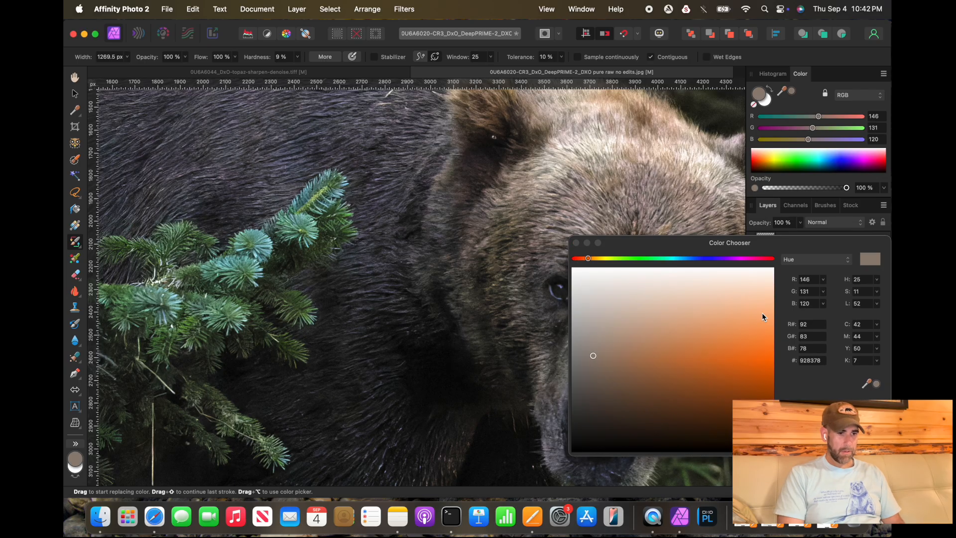
{"action": "left_click", "coordinate": [864, 443]}
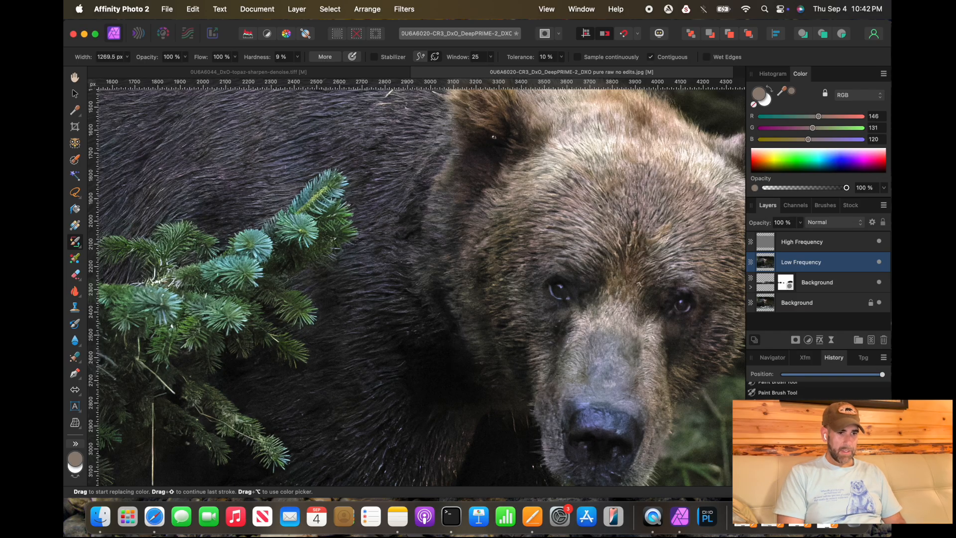
{"action": "left_click", "coordinate": [769, 103]}
{"action": "key", "text": "bracketleft"}
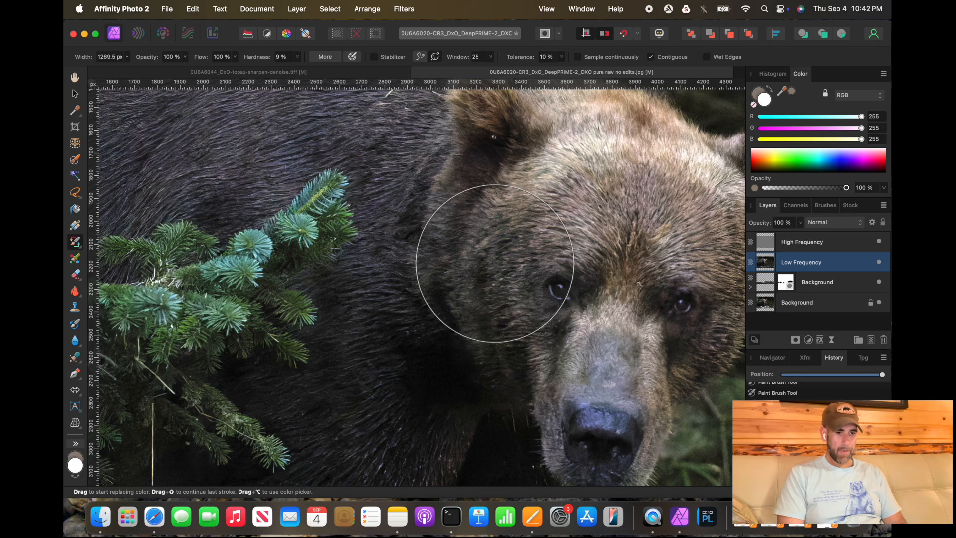
{"action": "key", "text": "bracketleft"}
{"action": "key", "text": "bracketleft"}
{"action": "key", "text": "bracketleft"}
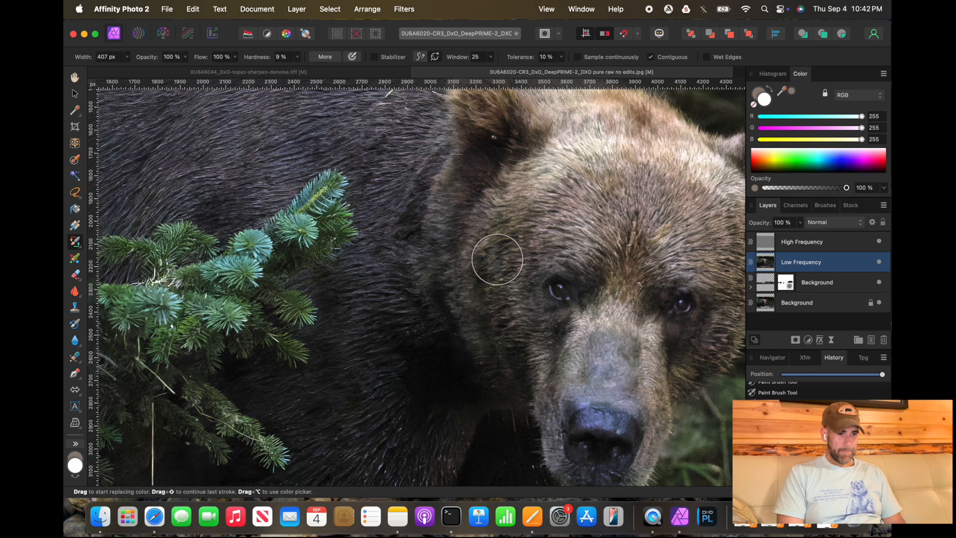
{"action": "left_click", "coordinate": [497, 259], "text": "alt"}
{"action": "key", "text": "bracketleft"}
{"action": "key", "text": "bracketleft"}
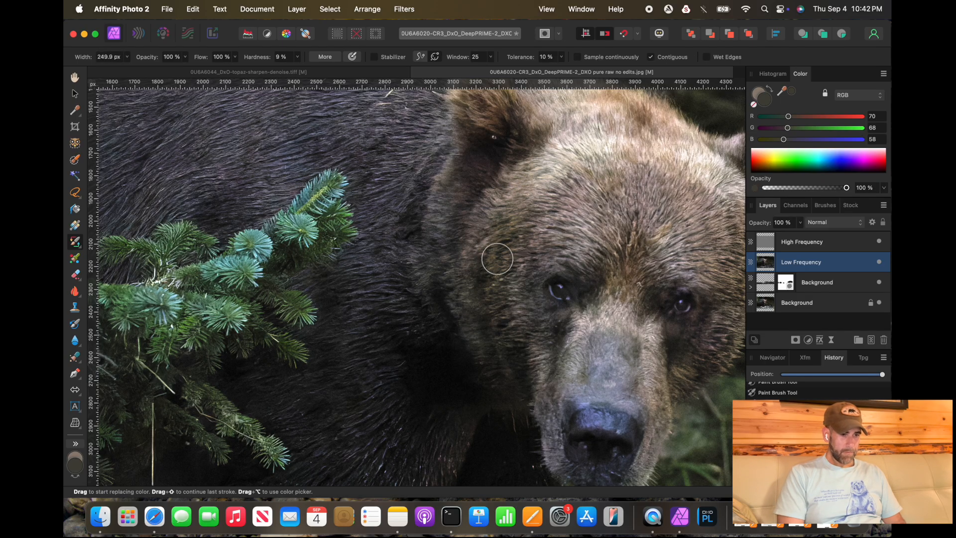
{"action": "key", "text": "alt+bracketleft"}
{"action": "left_click", "coordinate": [491, 263], "text": "alt"}
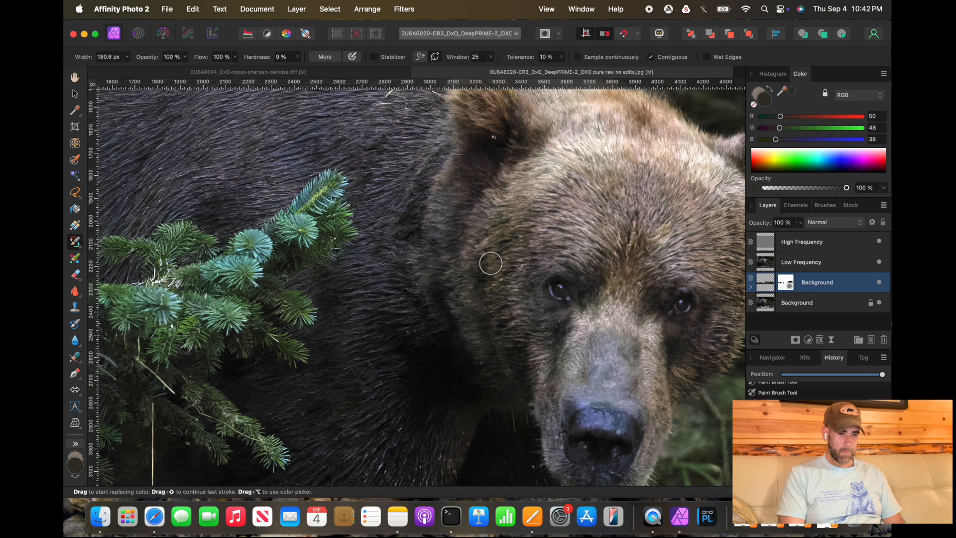
{"action": "key", "text": "bracketleft"}
{"action": "key", "text": "bracketleft"}
{"action": "key", "text": "bracketleft"}
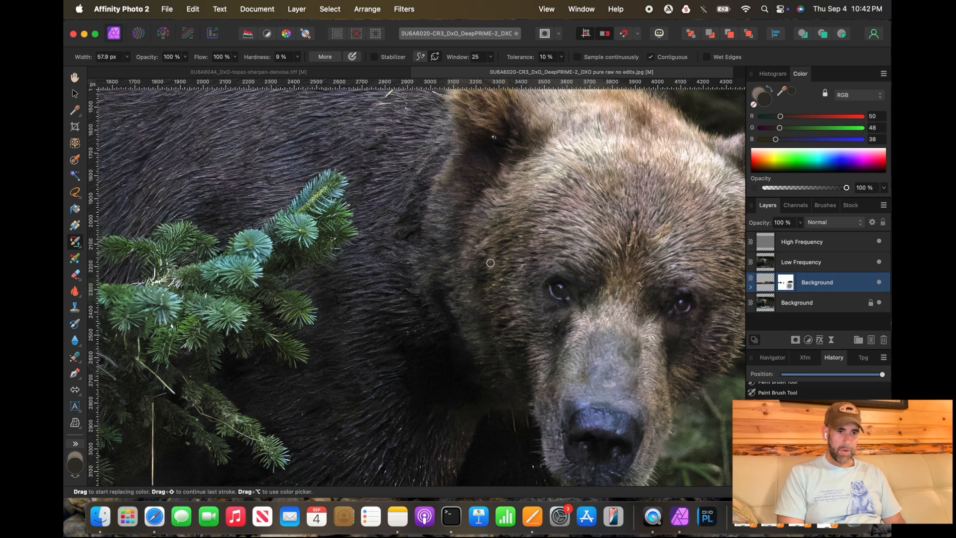
{"action": "left_click", "coordinate": [490, 260], "text": "alt"}
Step: Sample a brown fur color, set the brush width to 203.7 px and return to the Low Frequency layer
{"action": "left_click", "coordinate": [572, 133], "text": "alt"}
{"action": "key", "text": "]"}
{"action": "key", "text": "]"}
{"action": "key", "text": "]"}
{"action": "key", "text": "]"}
{"action": "key", "text": "]"}
{"action": "key", "text": "]"}
{"action": "key", "text": "]"}
{"action": "key", "text": "]"}
{"action": "key", "text": "]"}
{"action": "key", "text": "]"}
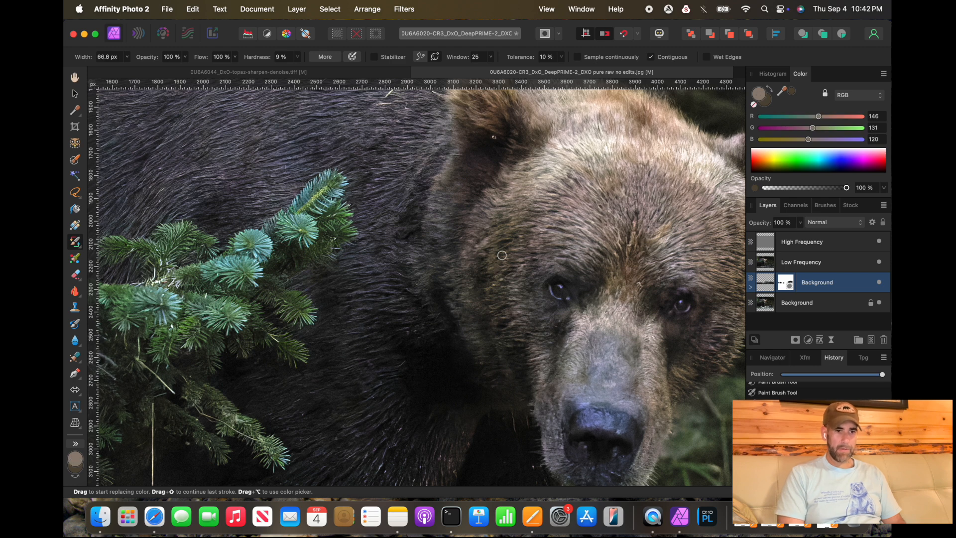
{"action": "key", "text": "bracketright"}
{"action": "key", "text": "alt+bracketright"}
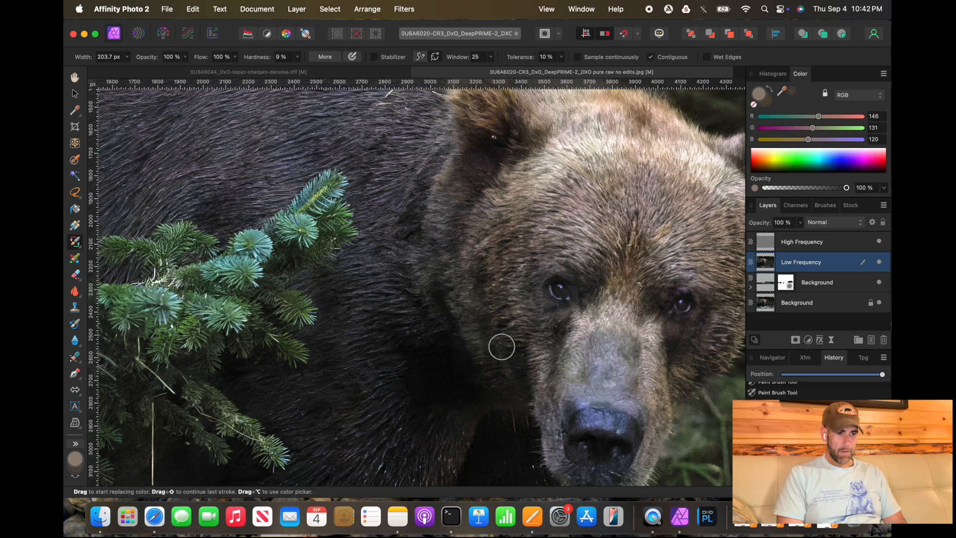
Step: Paint color replacement strokes over the purple fur around and above the bear's left eye
{"action": "scroll", "coordinate": [501, 344], "scroll_direction": "right", "scroll_amount": 5}
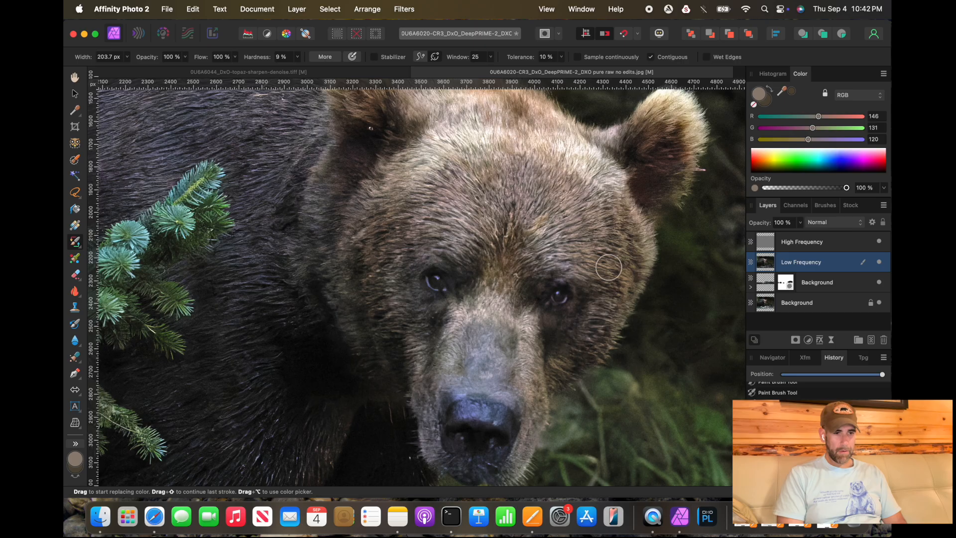
{"action": "scroll", "coordinate": [576, 326], "scroll_direction": "up", "scroll_amount": 3}
{"action": "scroll", "coordinate": [575, 326], "scroll_direction": "up", "scroll_amount": 2}
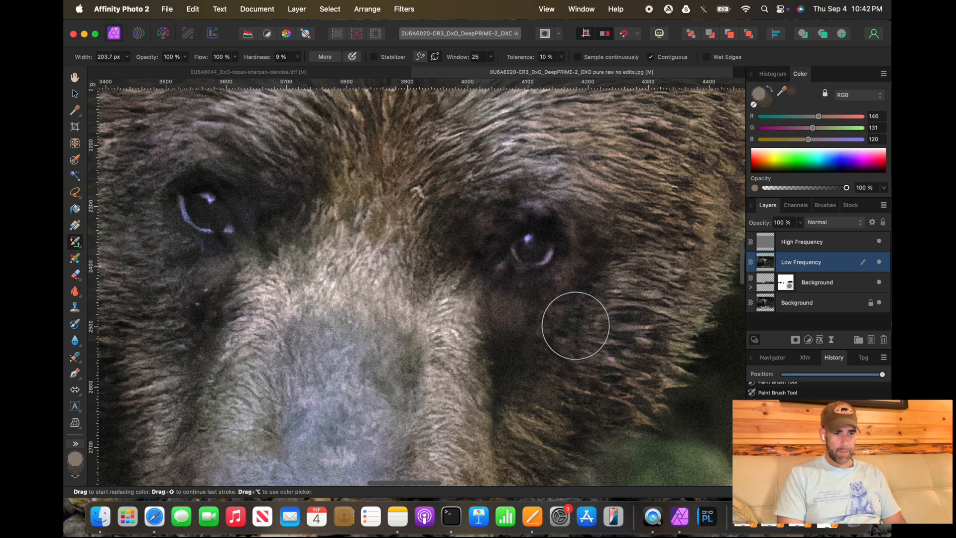
{"action": "scroll", "coordinate": [576, 326], "scroll_direction": "left", "scroll_amount": 5}
{"action": "left_click_drag", "start_coordinate": [280, 320], "coordinate": [270, 243]}
{"action": "left_click_drag", "start_coordinate": [208, 310], "coordinate": [200, 205]}
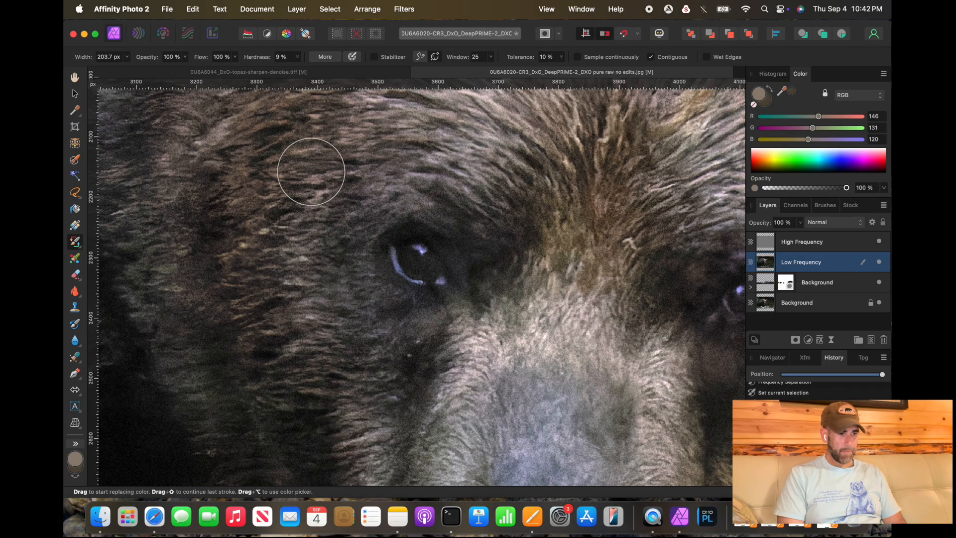
Step: Paint a color replacement stroke over the fur below the bear's right eye
{"action": "scroll", "coordinate": [309, 167], "scroll_direction": "up", "scroll_amount": 3}
{"action": "scroll", "coordinate": [336, 259], "scroll_direction": "right", "scroll_amount": 5}
{"action": "scroll", "coordinate": [336, 259], "scroll_direction": "down", "scroll_amount": 2}
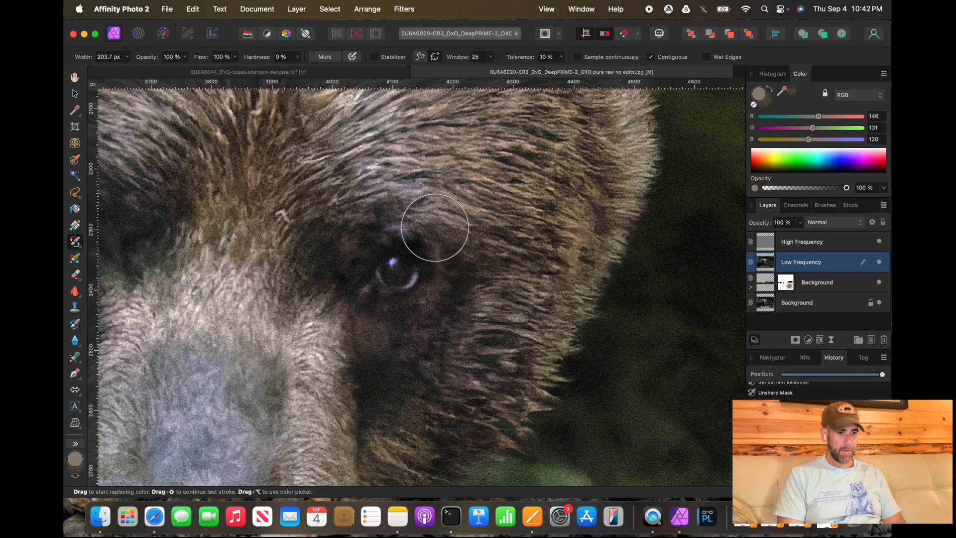
{"action": "left_click_drag", "start_coordinate": [477, 353], "coordinate": [478, 379]}
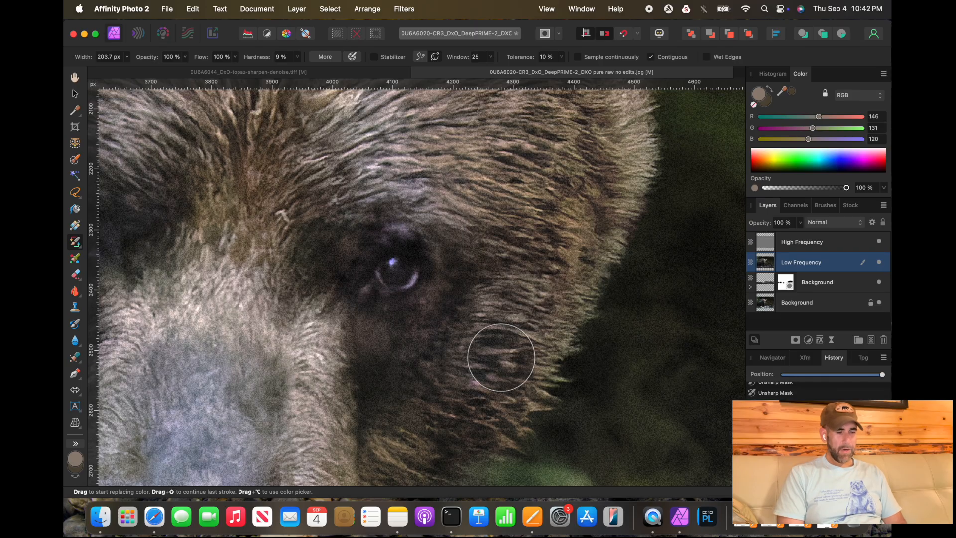
{"action": "left_click", "coordinate": [384, 255]}
Step: Sample grey fur colours from the bear's back and make the lighter grey the replacement color
{"action": "scroll", "coordinate": [346, 269], "scroll_direction": "down", "scroll_amount": 10}
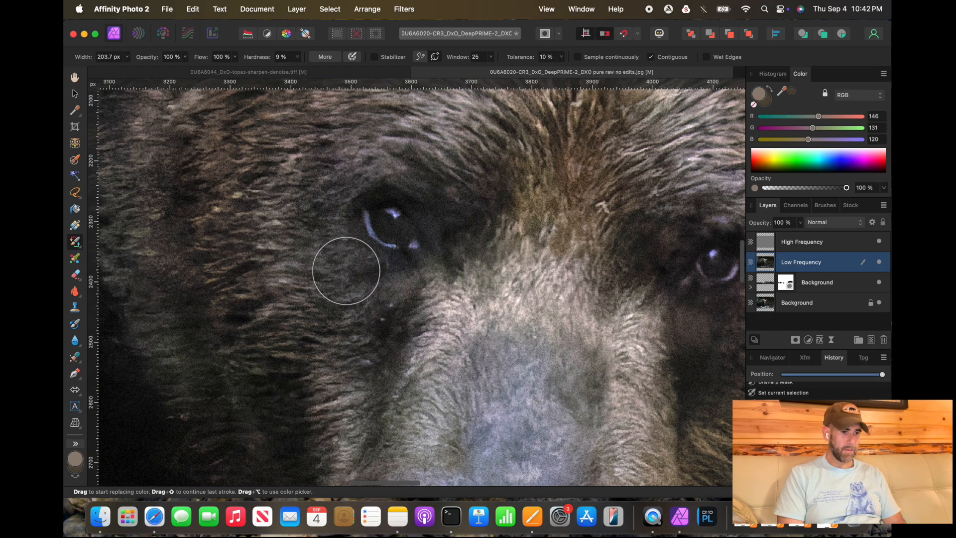
{"action": "scroll", "coordinate": [346, 271], "scroll_direction": "down", "scroll_amount": 6}
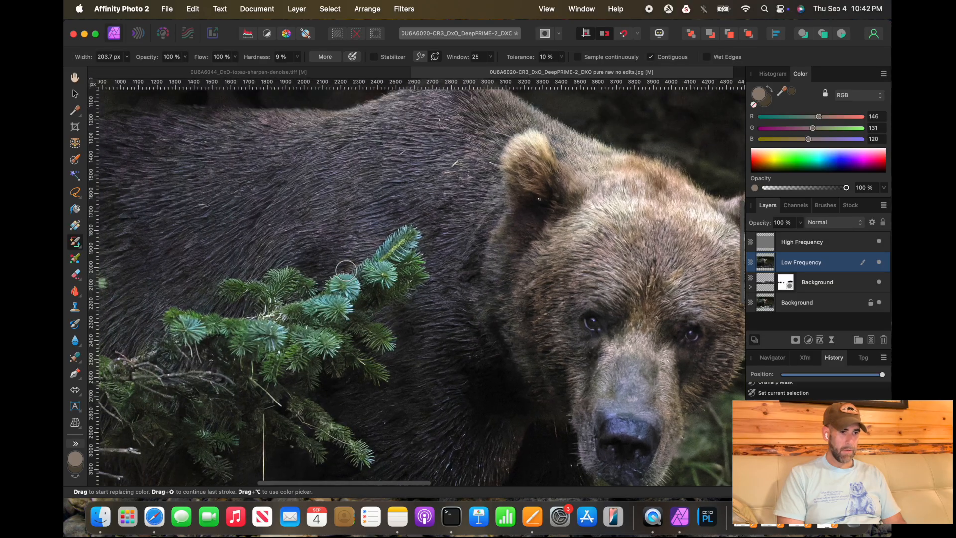
{"action": "scroll", "coordinate": [336, 202], "scroll_direction": "up", "scroll_amount": 6}
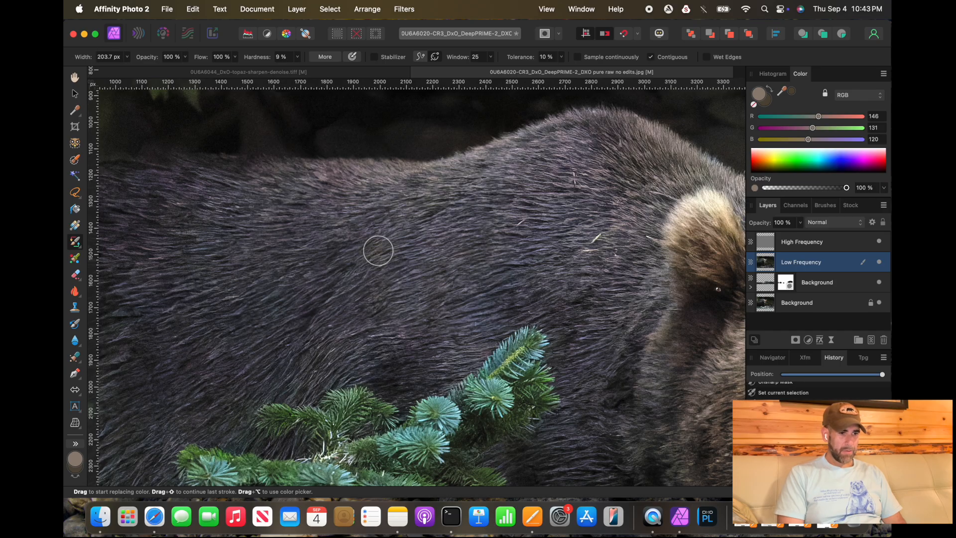
{"action": "scroll", "coordinate": [378, 250], "scroll_direction": "up", "scroll_amount": 2}
{"action": "scroll", "coordinate": [378, 251], "scroll_direction": "up", "scroll_amount": 1}
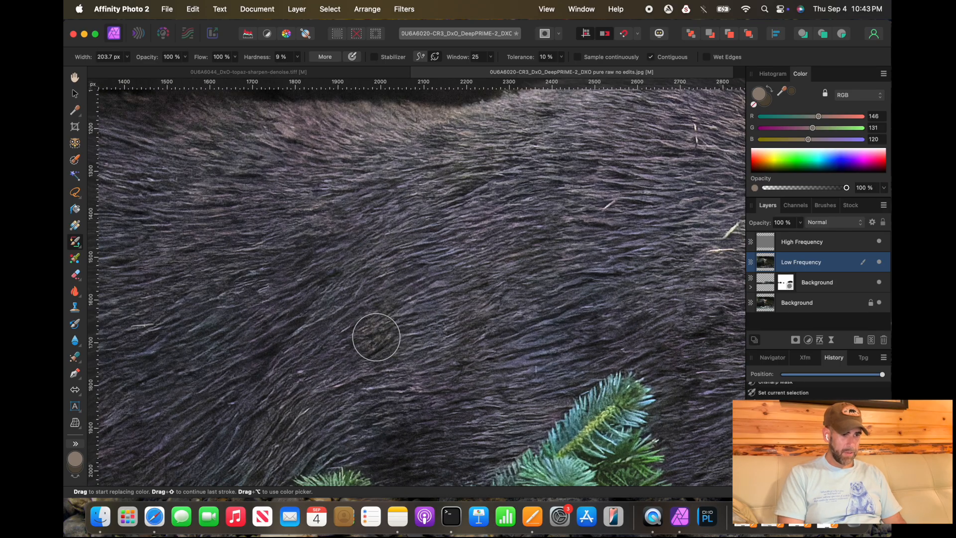
{"action": "left_click", "coordinate": [376, 337], "text": "alt"}
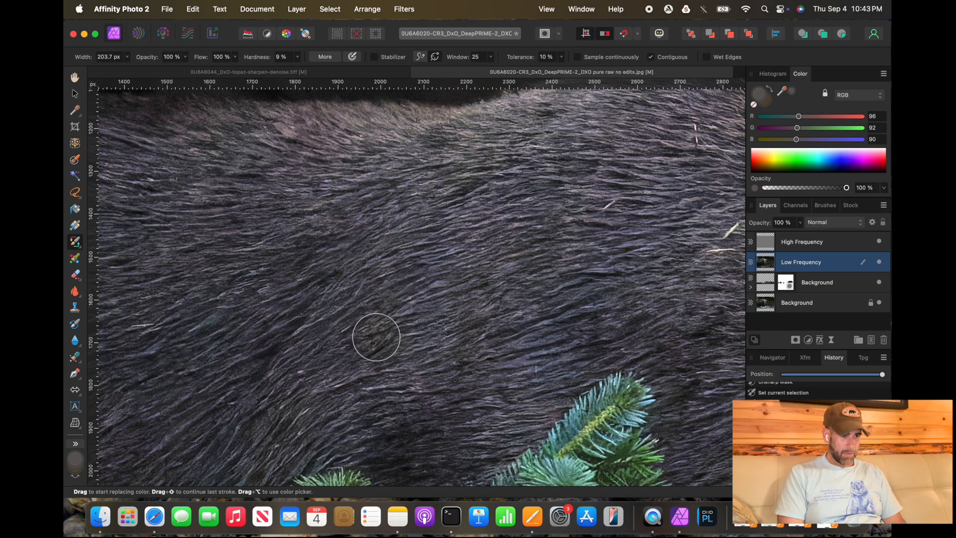
{"action": "left_click", "coordinate": [376, 337], "text": "alt"}
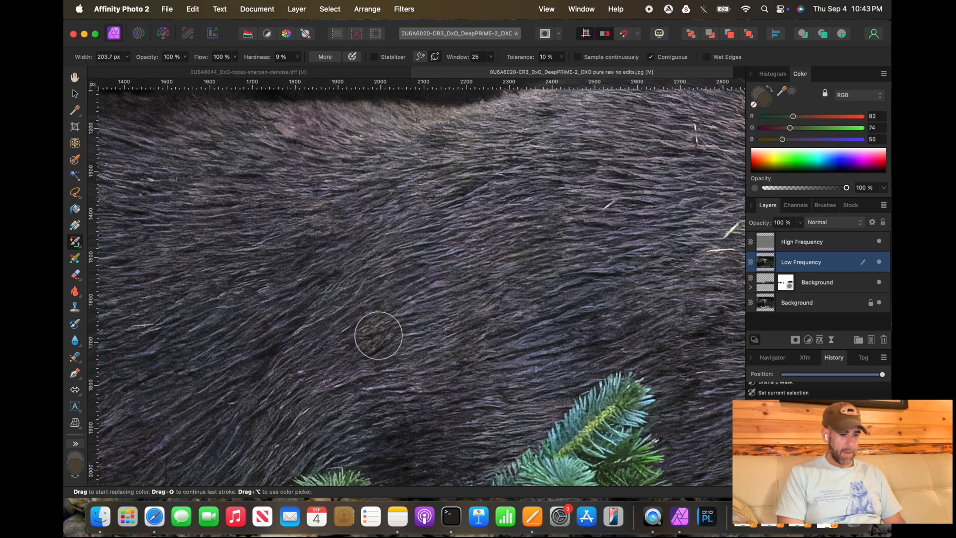
{"action": "left_click", "coordinate": [423, 300], "text": "alt"}
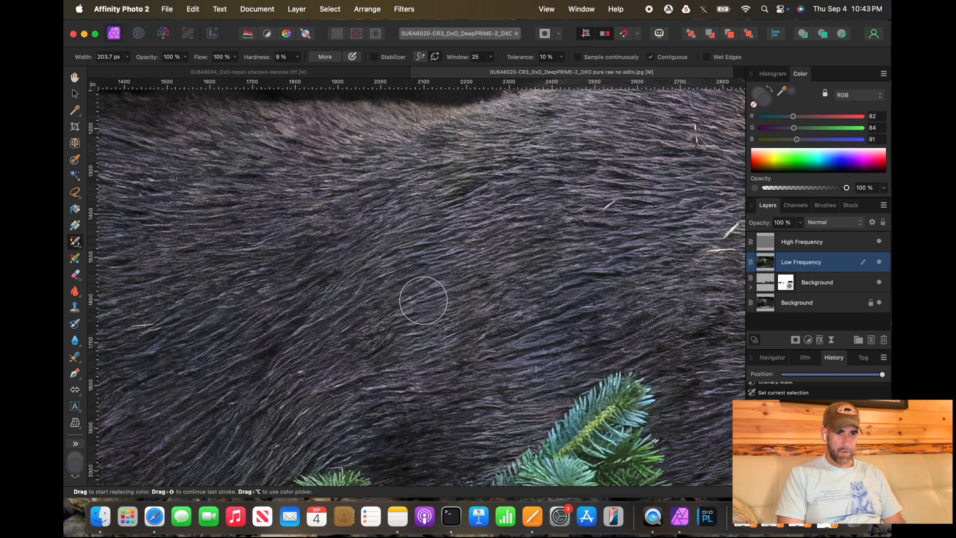
{"action": "key", "text": "x"}
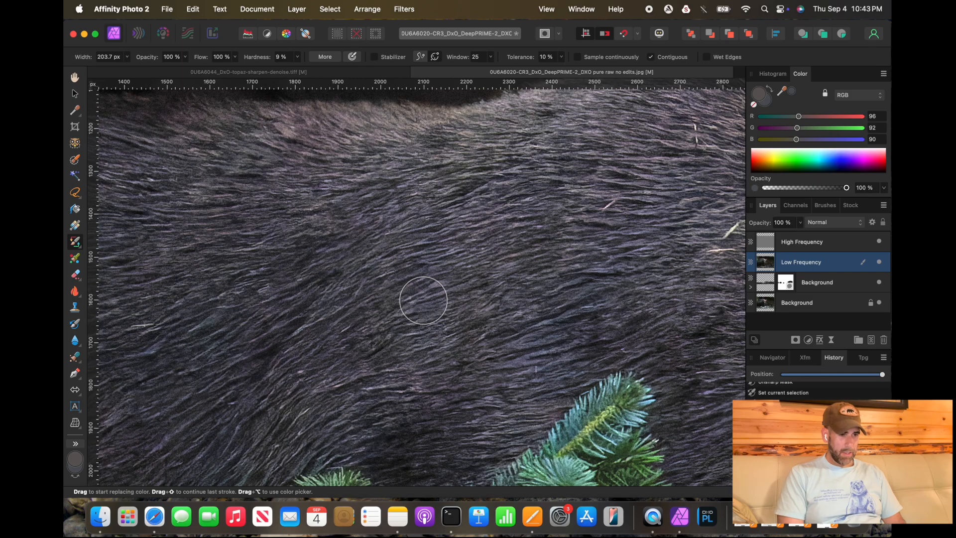
Step: Enlarge the brush to about 1657 px and paint a color replacement stroke across the bear's back fur
{"action": "scroll", "coordinate": [423, 301], "scroll_direction": "down", "scroll_amount": 5}
{"action": "key", "text": "bracketright"}
{"action": "key", "text": "bracketright"}
{"action": "key", "text": "bracketright"}
{"action": "key", "text": "bracketright"}
{"action": "key", "text": "bracketright"}
{"action": "key", "text": "bracketright"}
{"action": "key", "text": "bracketright"}
{"action": "key", "text": "bracketright"}
{"action": "mouse_move", "coordinate": [307, 340]}
{"action": "left_mouse_down"}
{"action": "mouse_move", "coordinate": [353, 295]}
{"action": "mouse_move", "coordinate": [320, 262]}
{"action": "mouse_move", "coordinate": [335, 249]}
{"action": "mouse_move", "coordinate": [419, 305]}
{"action": "mouse_move", "coordinate": [500, 279]}
{"action": "mouse_move", "coordinate": [310, 328]}
{"action": "mouse_move", "coordinate": [430, 304]}
{"action": "mouse_move", "coordinate": [273, 367]}
{"action": "mouse_move", "coordinate": [217, 295]}
{"action": "left_mouse_up"}
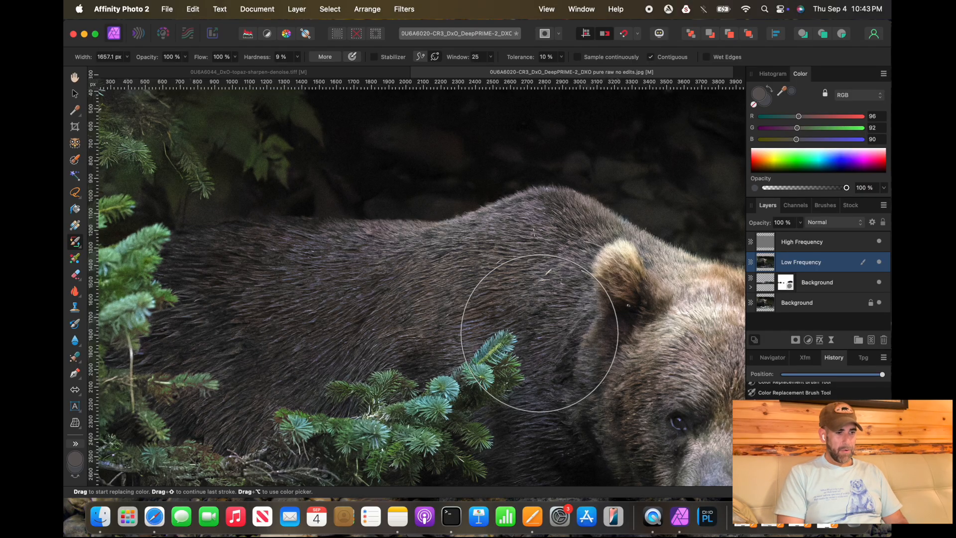
Step: Zoom out and pan around to review the whole edited DxO bear photo
{"action": "scroll", "coordinate": [546, 417], "scroll_direction": "down", "scroll_amount": 10}
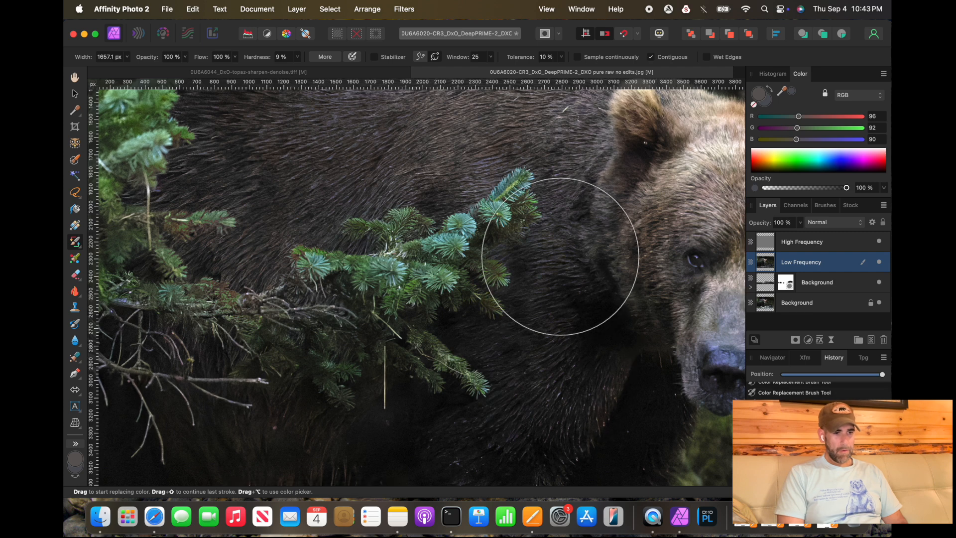
{"action": "scroll", "coordinate": [520, 355], "scroll_direction": "up", "scroll_amount": 2}
{"action": "scroll", "coordinate": [521, 358], "scroll_direction": "up", "scroll_amount": 1}
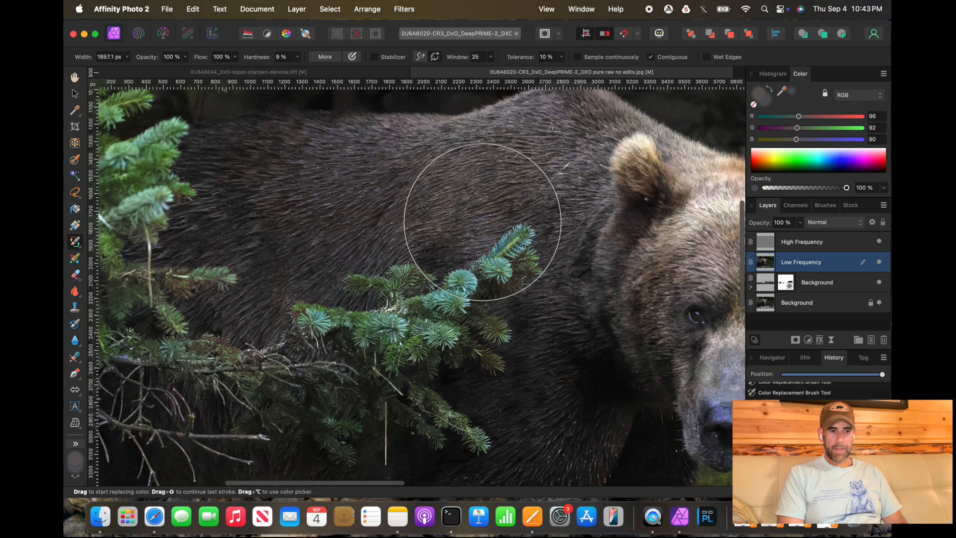
{"action": "scroll", "coordinate": [354, 281], "scroll_direction": "down", "scroll_amount": 1}
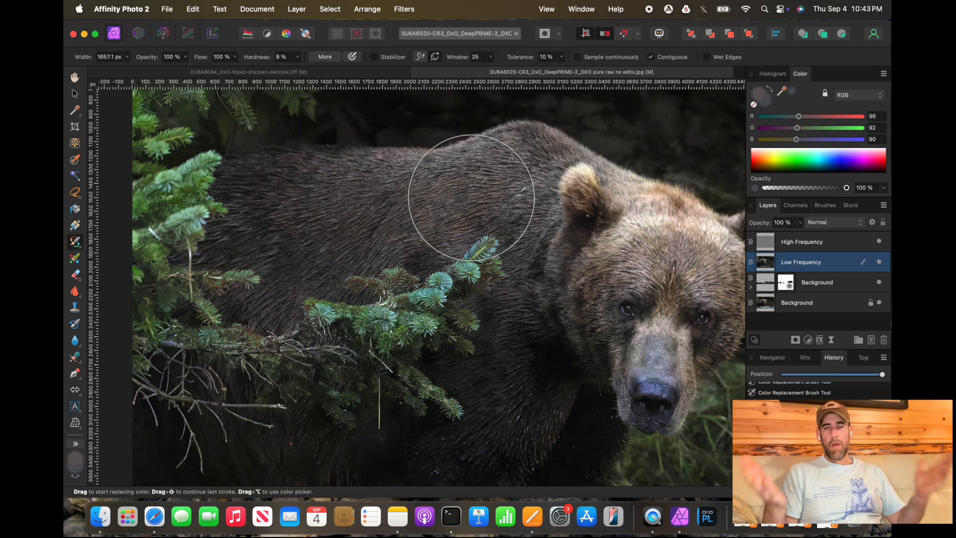
{"action": "scroll", "coordinate": [474, 238], "scroll_direction": "down", "scroll_amount": 2}
{"action": "scroll", "coordinate": [595, 344], "scroll_direction": "down", "scroll_amount": 2}
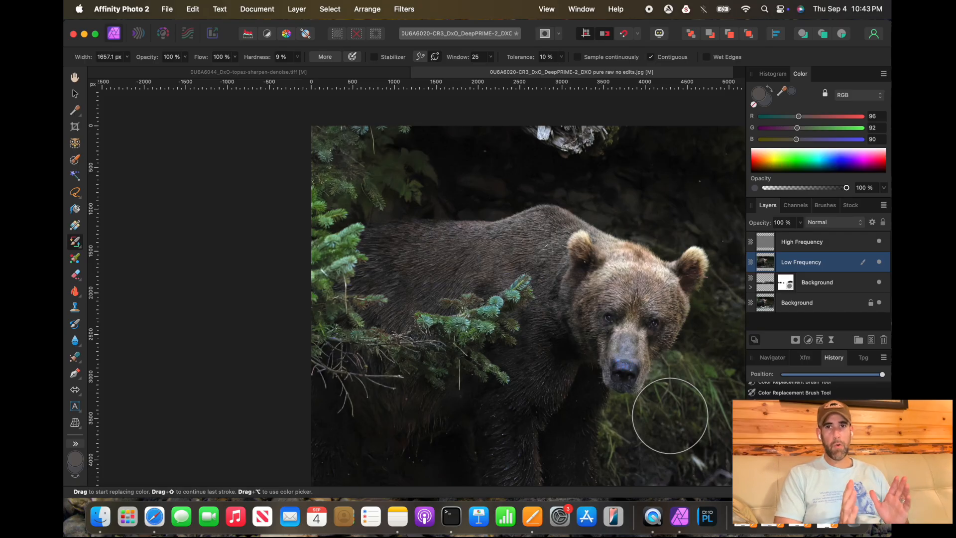
{"action": "scroll", "coordinate": [670, 416], "scroll_direction": "down", "scroll_amount": 1}
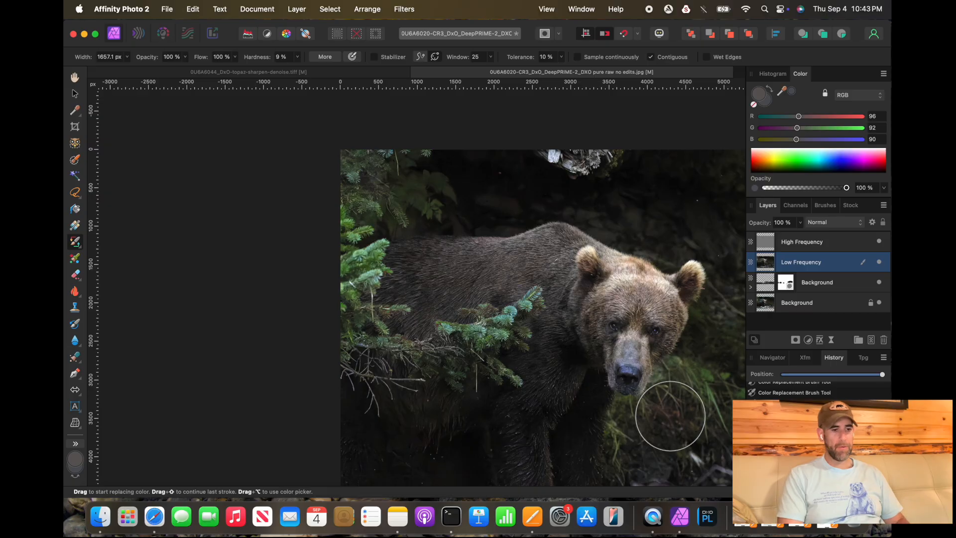
{"action": "scroll", "coordinate": [670, 415], "scroll_direction": "down", "scroll_amount": 5}
{"action": "scroll", "coordinate": [670, 415], "scroll_direction": "right", "scroll_amount": 5}
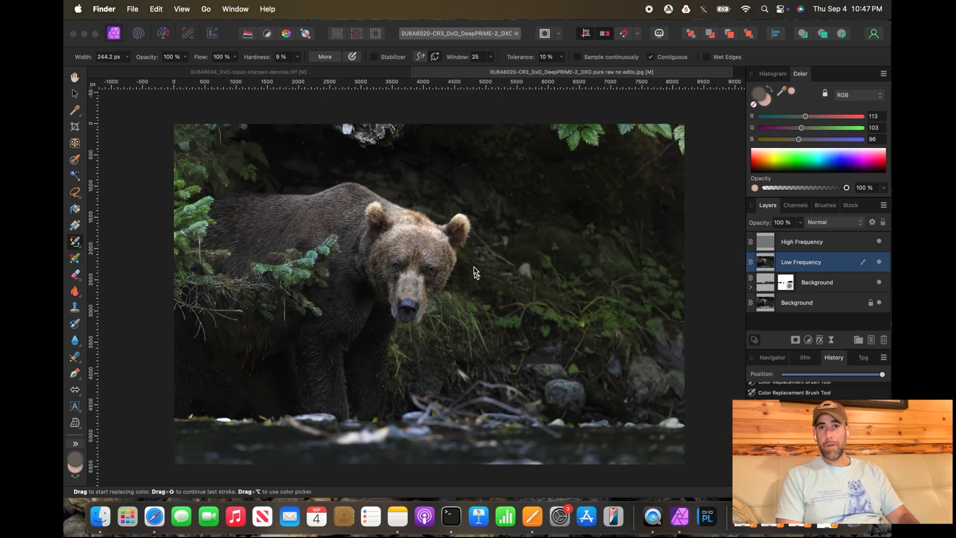
Step: Switch to the Topaz sharpen-denoise document and export it as a JPEG
{"action": "left_click", "coordinate": [343, 73]}
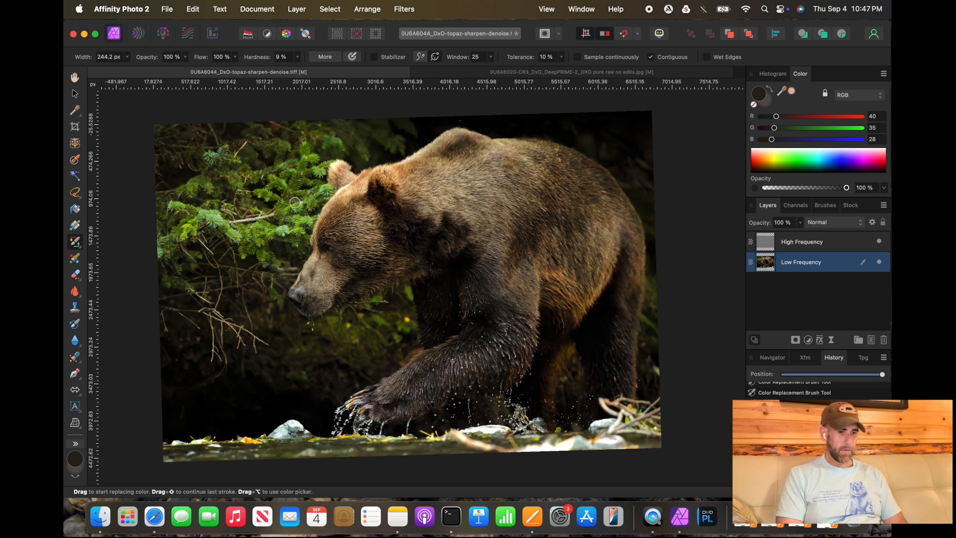
{"action": "scroll", "coordinate": [295, 202], "scroll_direction": "down", "scroll_amount": 2}
{"action": "scroll", "coordinate": [295, 201], "scroll_direction": "up", "scroll_amount": 1}
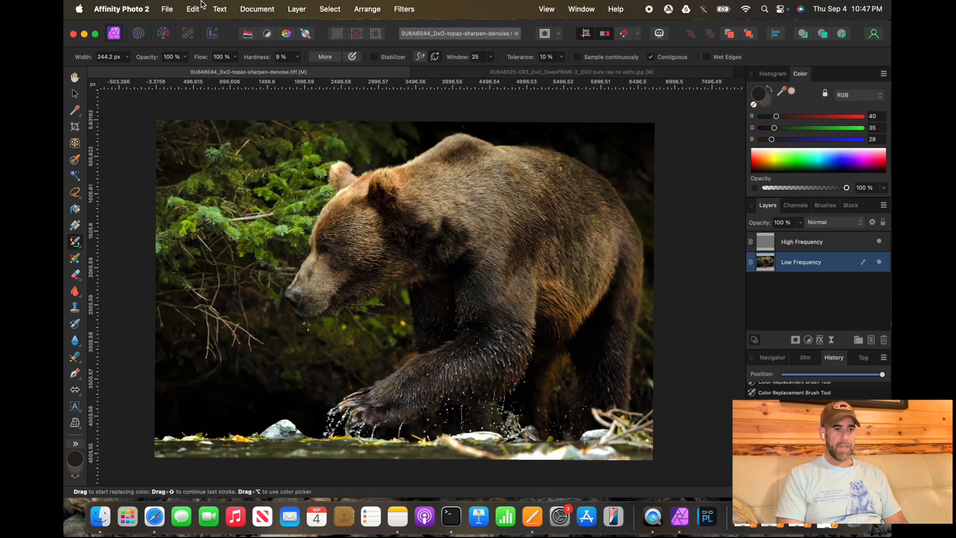
{"action": "left_click", "coordinate": [167, 9]}
{"action": "left_click", "coordinate": [169, 330]}
{"action": "key", "text": "Return"}
{"action": "left_click", "coordinate": [664, 364]}
Step: Open the Desktop folder in Finder and quick-look the exported 0U6A6044_DxO-topaz-sharpen-denoise.jpg
{"action": "left_click", "coordinate": [98, 529]}
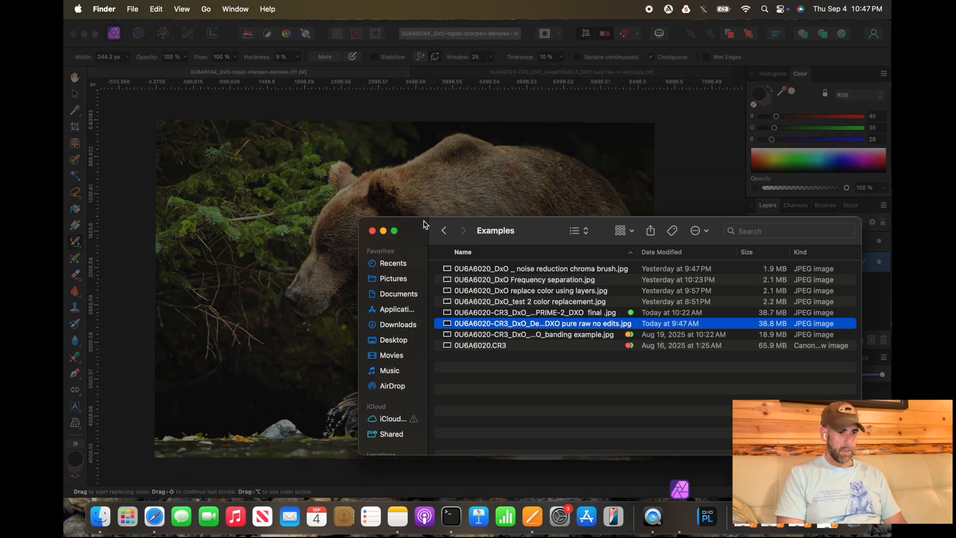
{"action": "left_click", "coordinate": [100, 518]}
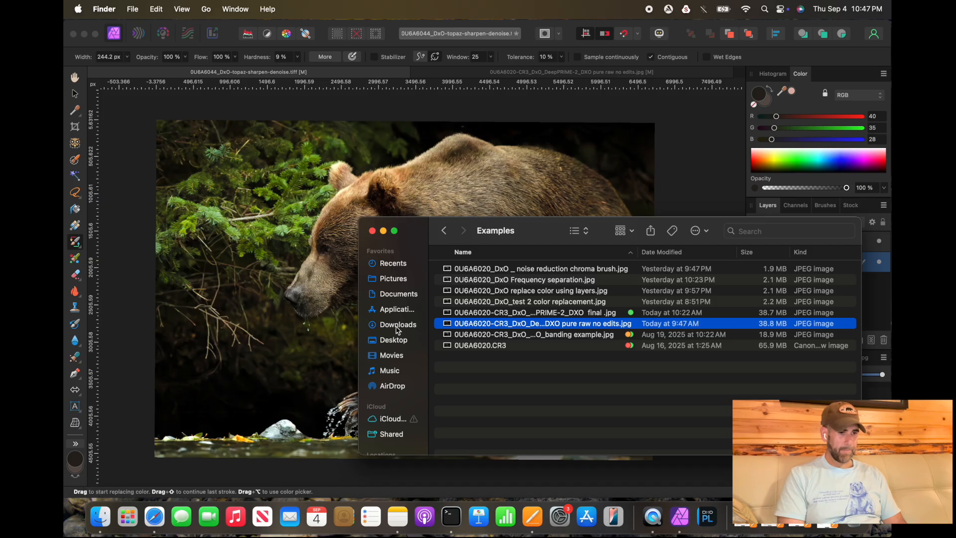
{"action": "left_click", "coordinate": [394, 340]}
{"action": "left_click", "coordinate": [560, 269]}
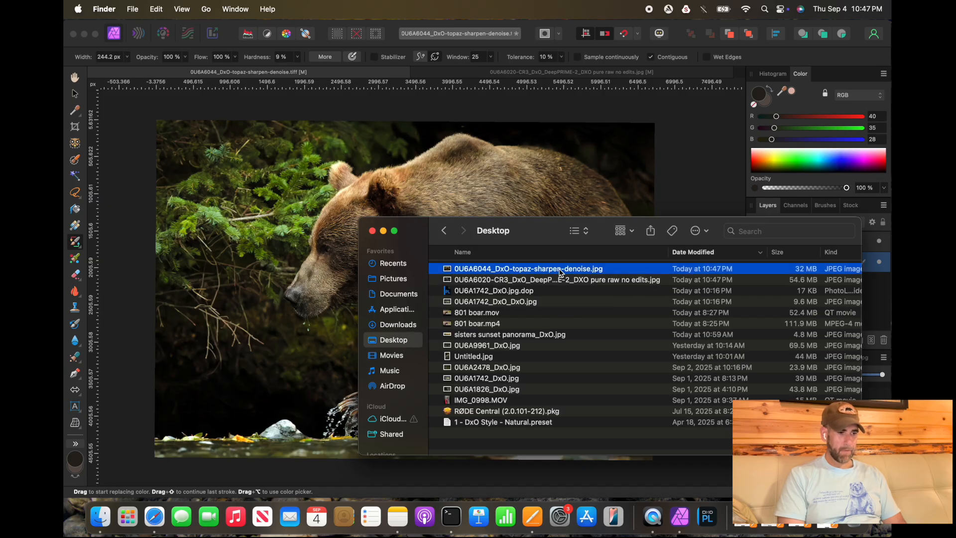
{"action": "key", "text": "space"}
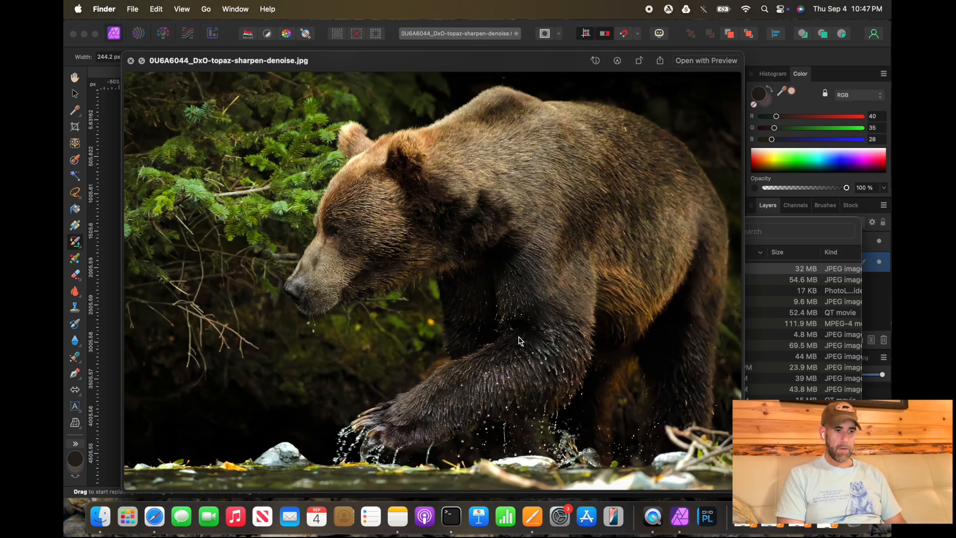
{"action": "left_click", "coordinate": [132, 61]}
Step: Quick-look the DxO pure raw no edits JPEG zoomed in on the fur, then close Finder and hide Affinity Photo
{"action": "left_click", "coordinate": [485, 283]}
{"action": "key", "text": "space"}
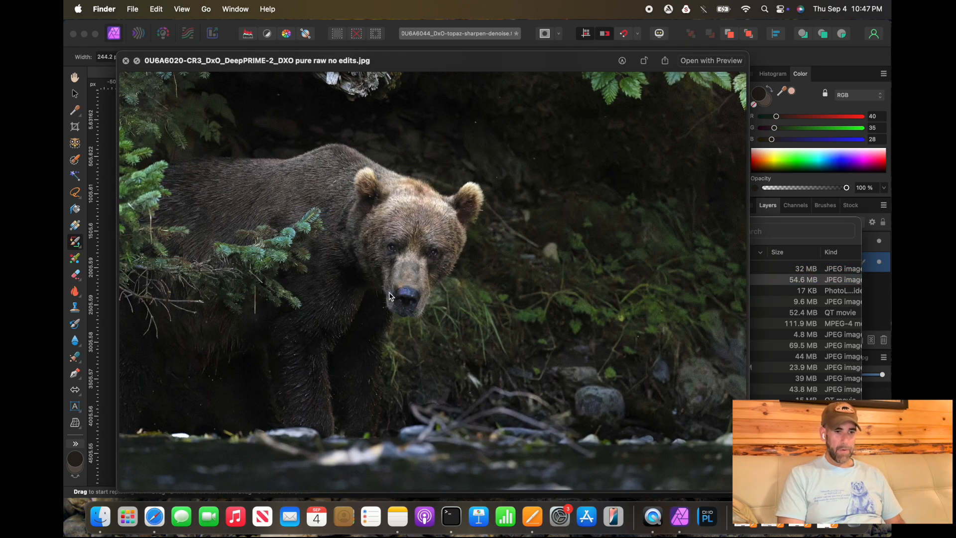
{"action": "scroll", "coordinate": [389, 296], "scroll_direction": "up", "scroll_amount": 10}
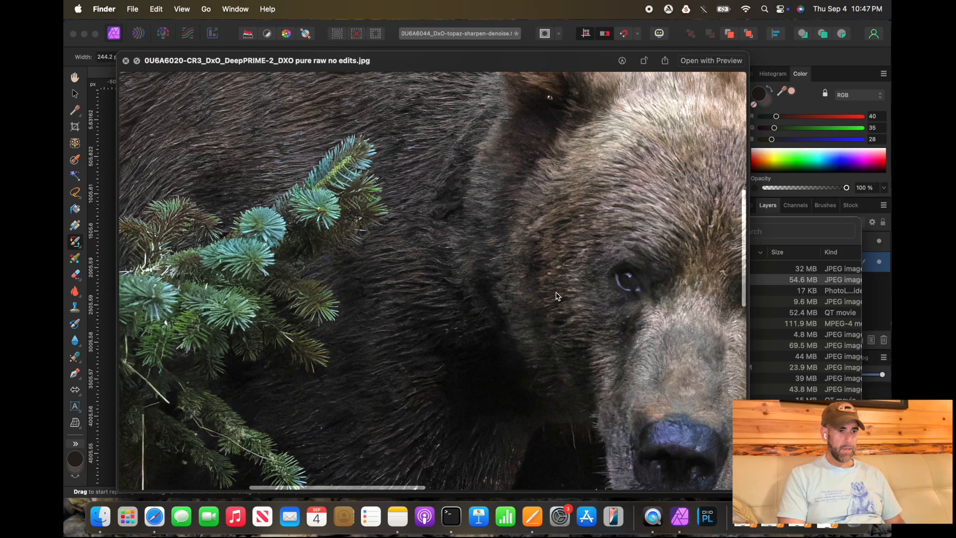
{"action": "scroll", "coordinate": [375, 223], "scroll_direction": "up", "scroll_amount": 5}
{"action": "scroll", "coordinate": [374, 222], "scroll_direction": "left", "scroll_amount": 5}
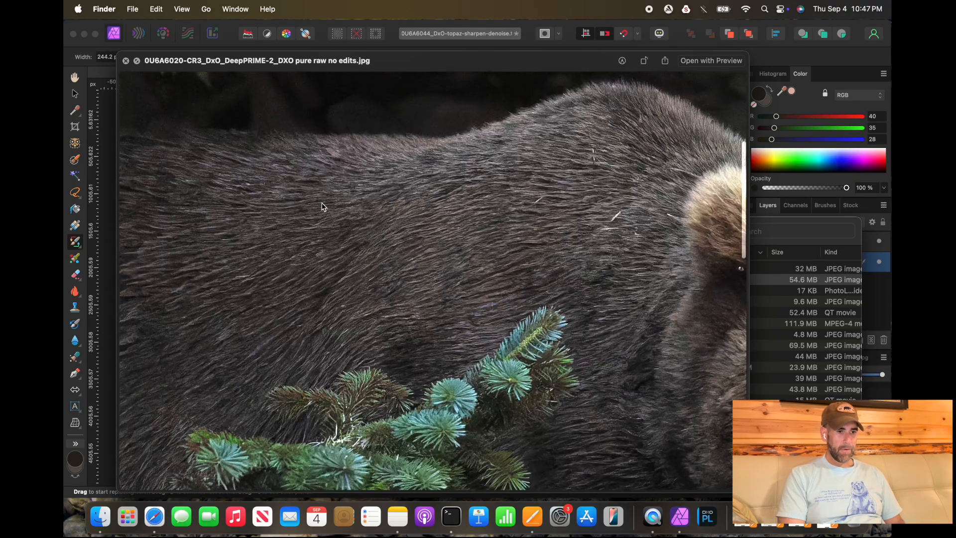
{"action": "scroll", "coordinate": [394, 252], "scroll_direction": "down", "scroll_amount": 10}
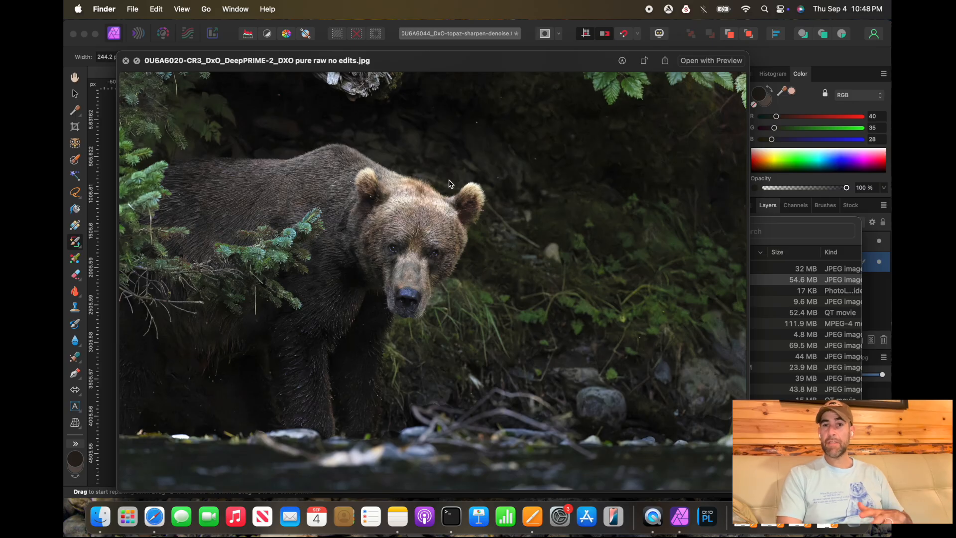
{"action": "left_click", "coordinate": [125, 61]}
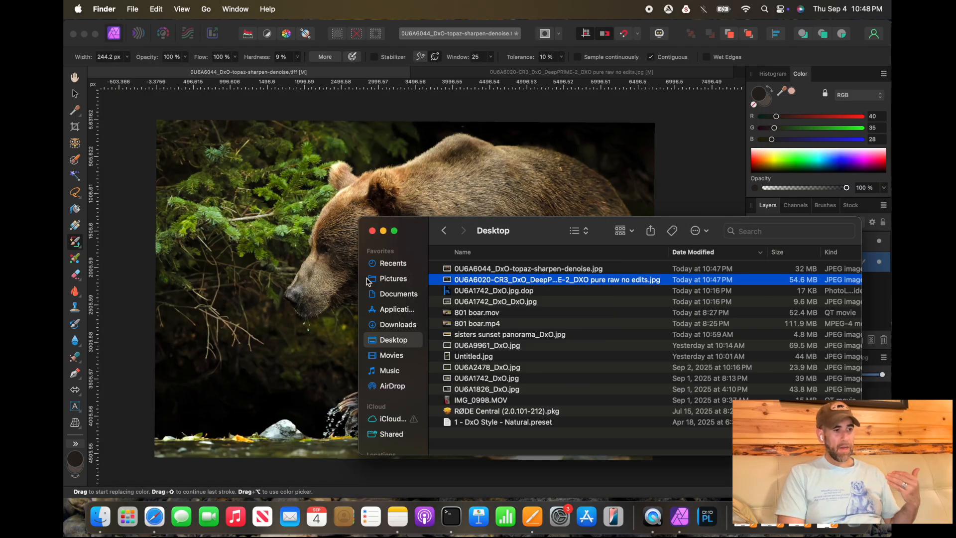
{"action": "left_click", "coordinate": [383, 232]}
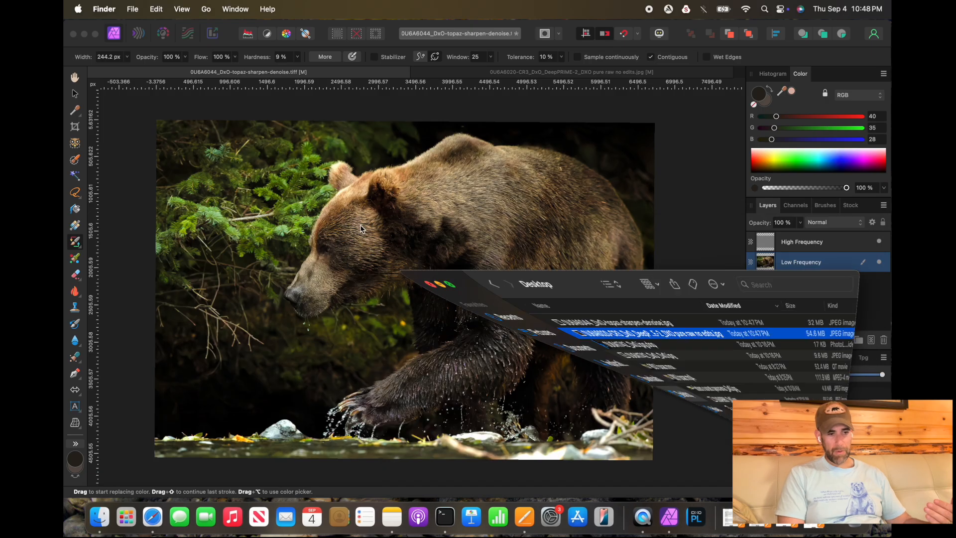
{"action": "left_click", "coordinate": [84, 34]}
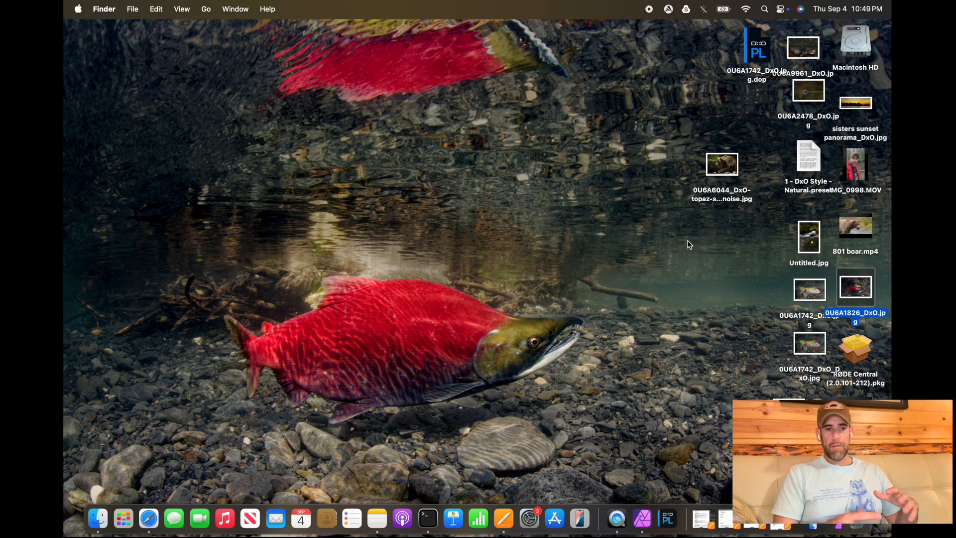
Step: Preview the Topaz sharpen-denoise JPEG from the desktop
{"action": "left_click", "coordinate": [722, 164]}
{"action": "key", "text": "space"}
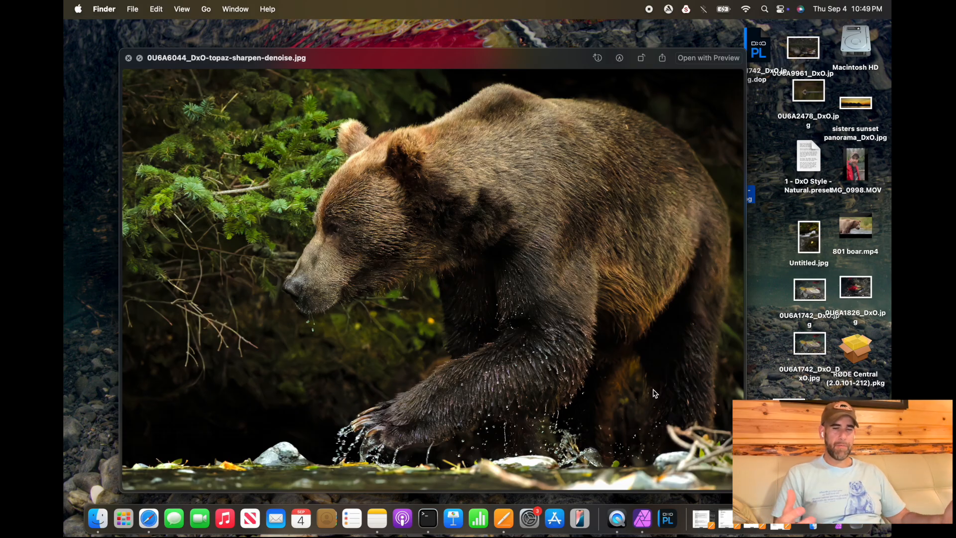
{"action": "left_click", "coordinate": [128, 59]}
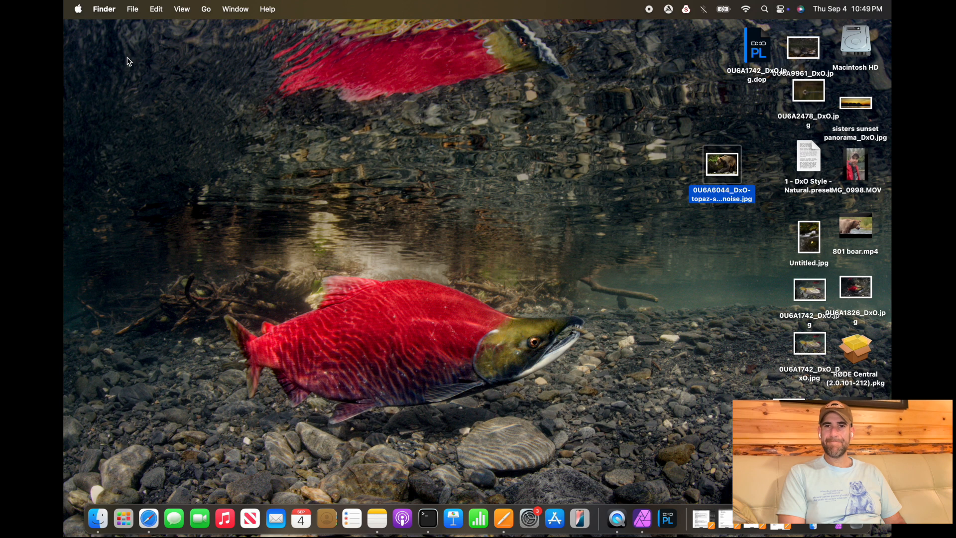